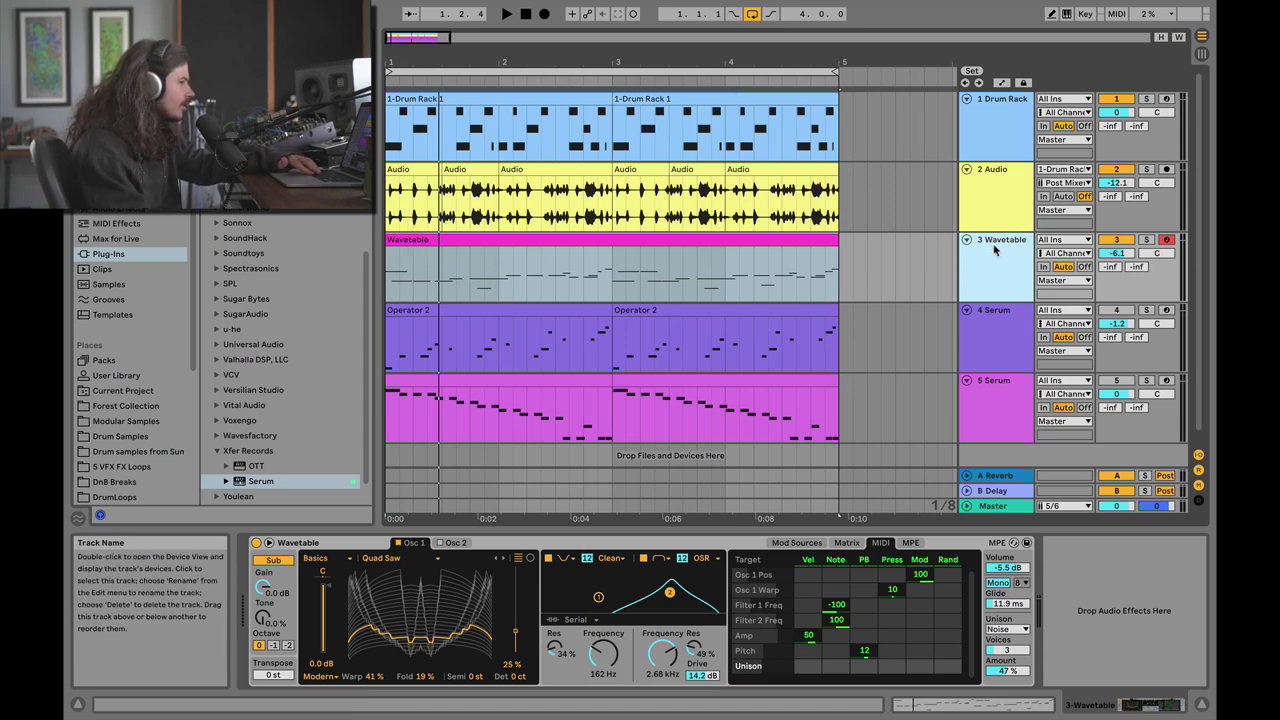
# Step: Play back the four-bar arrangement and open the clip on the 3 Wavetable track in the clip editor
pyautogui.press('space')
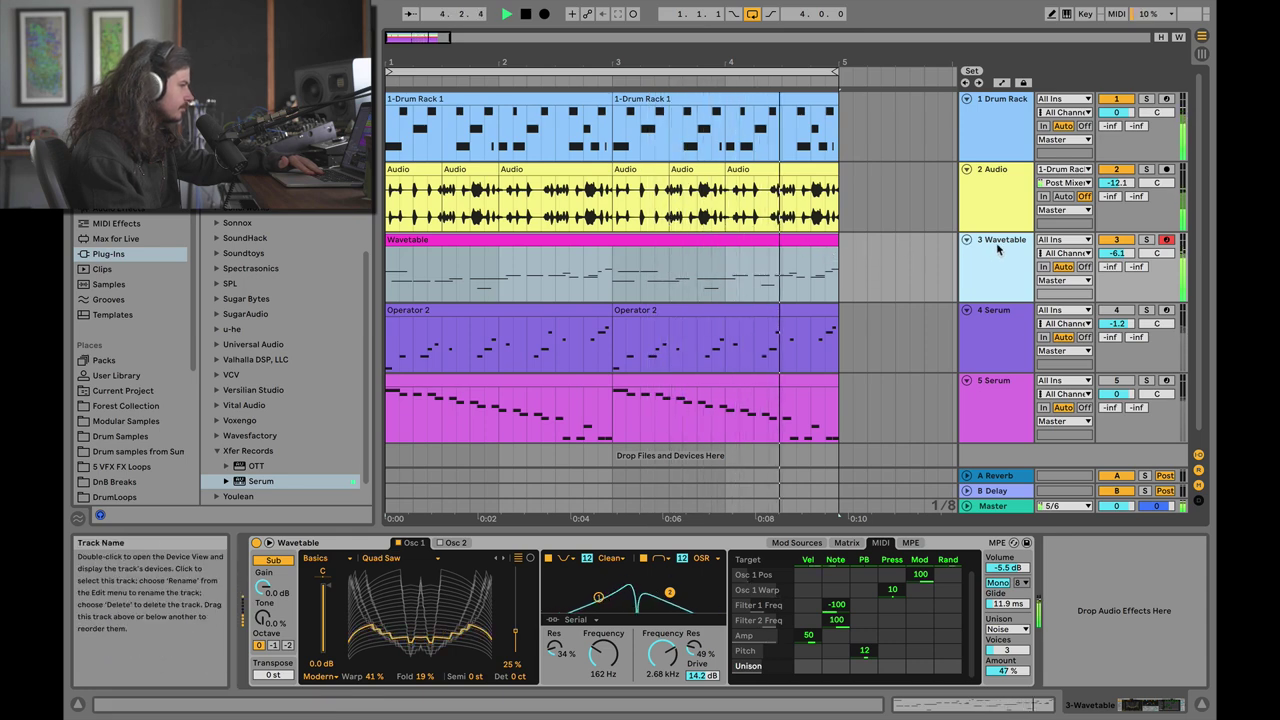
pyautogui.press('space')
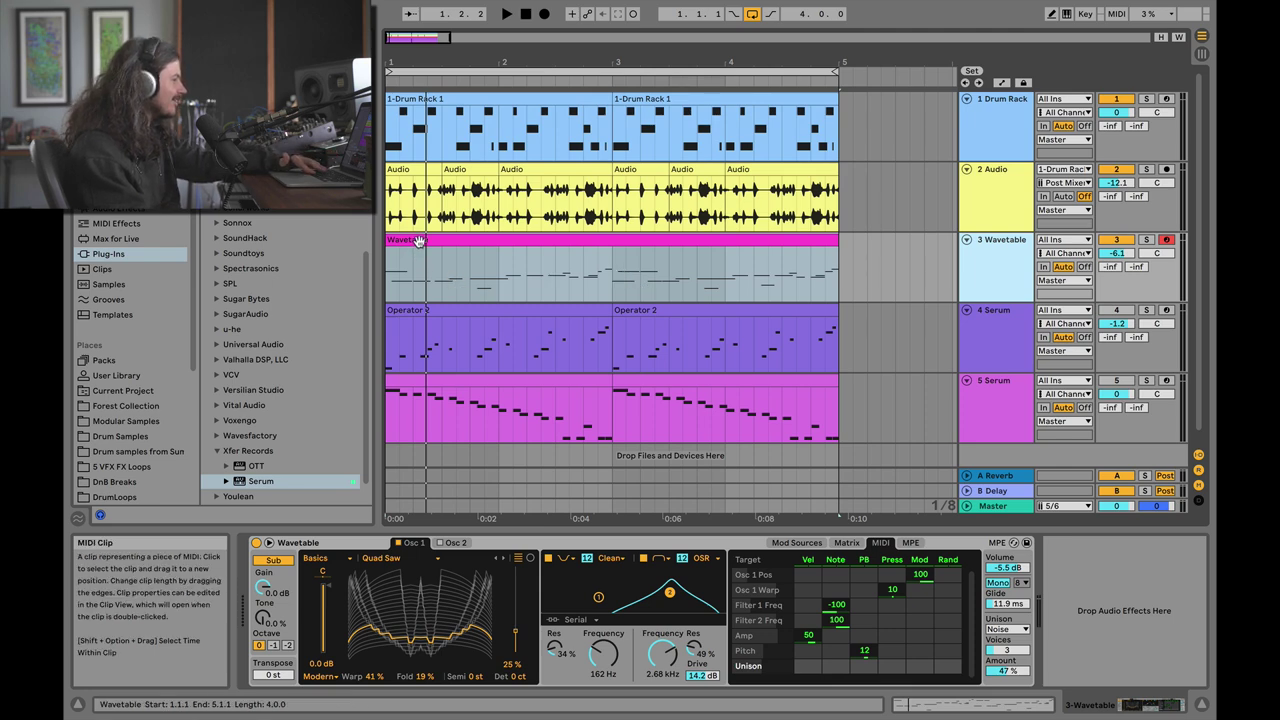
pyautogui.click(450, 280)
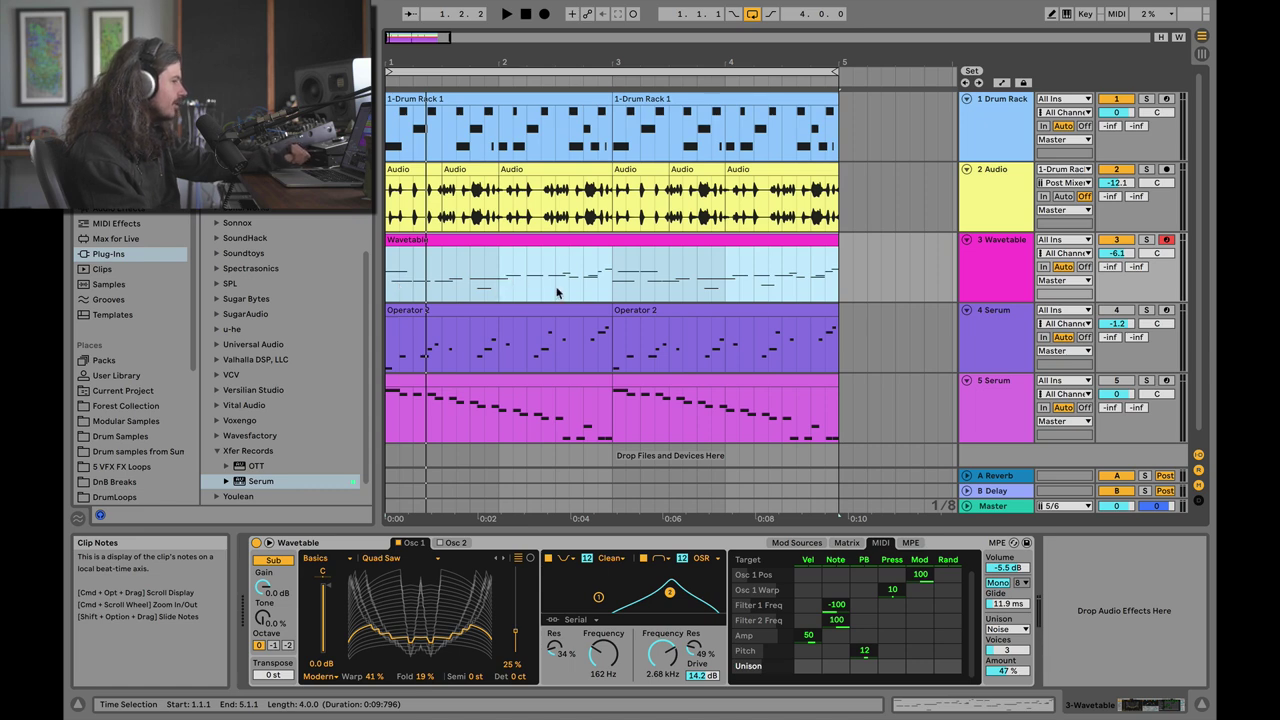
pyautogui.doubleClick(583, 248)
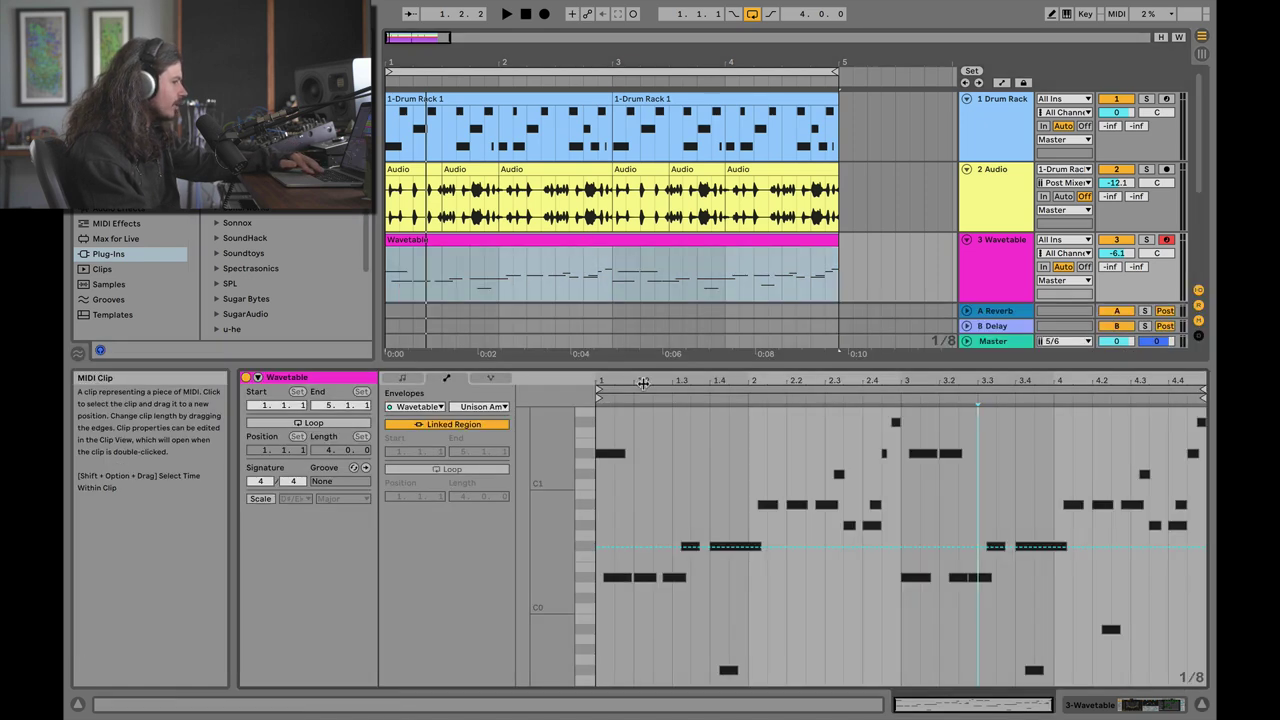
# Step: Display the clip's envelope for Wavetable's Glide parameter
pyautogui.click(418, 407)
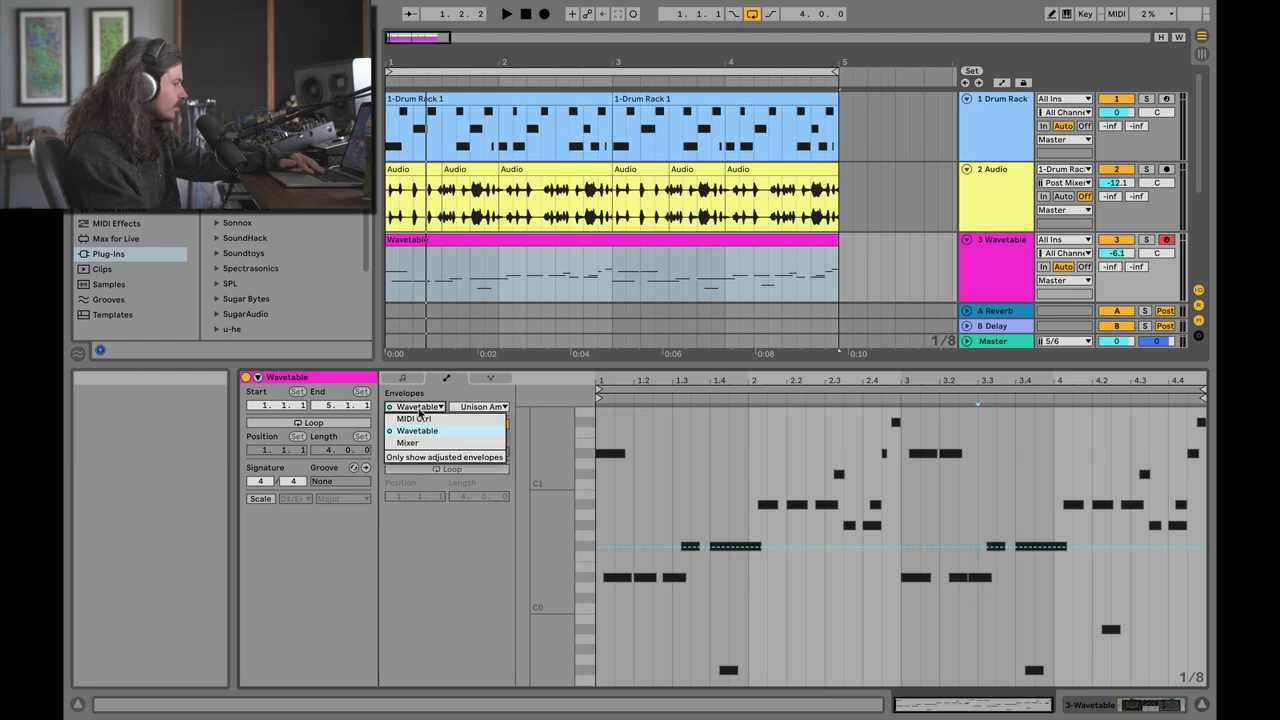
pyautogui.click(418, 432)
pyautogui.click(480, 407)
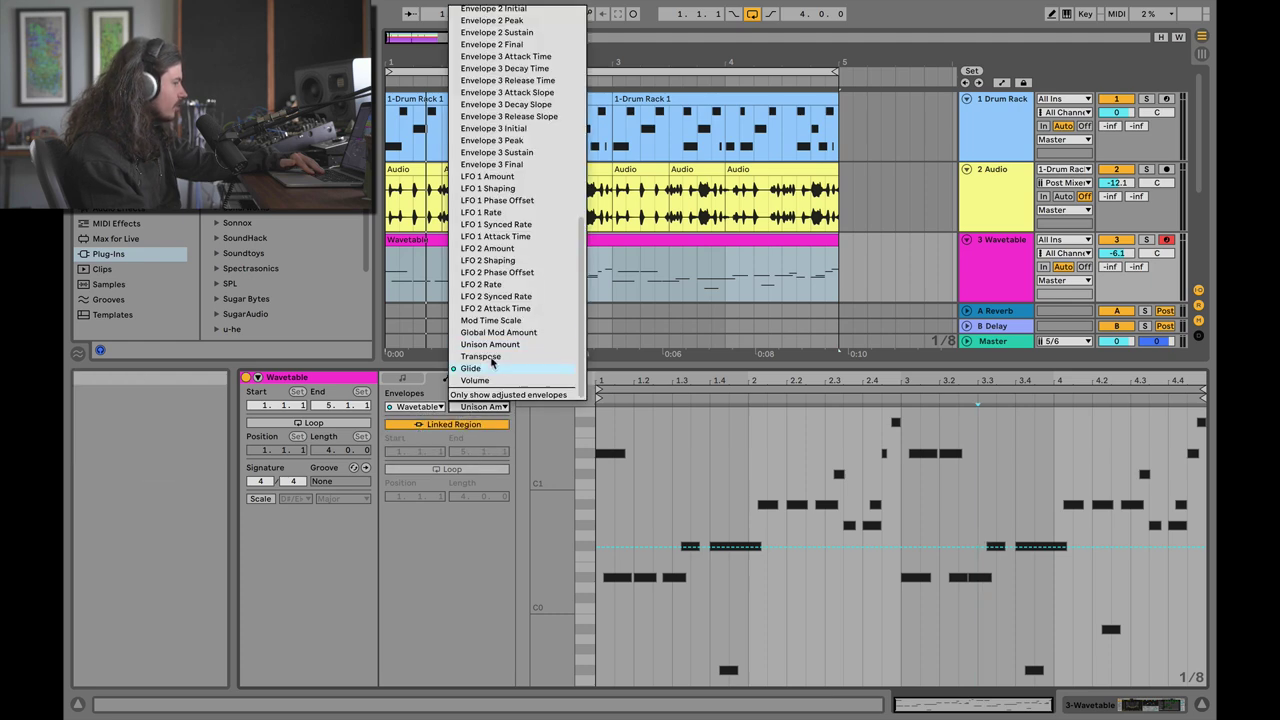
pyautogui.scroll(-10, 510, 291)
pyautogui.click(476, 368)
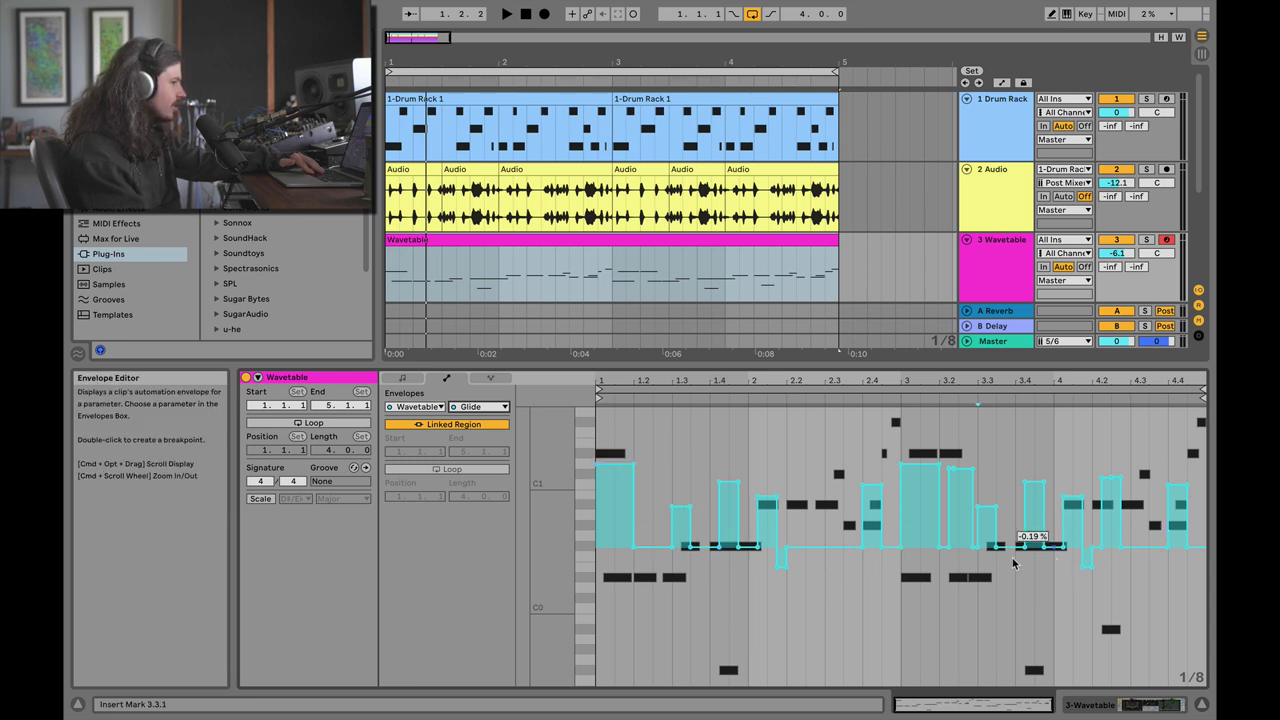
# Step: Show the arrangement automation and look through the automatable Wavetable parameters of the 3 Wavetable track
pyautogui.press('a')
pyautogui.click(997, 267)
pyautogui.click(997, 268)
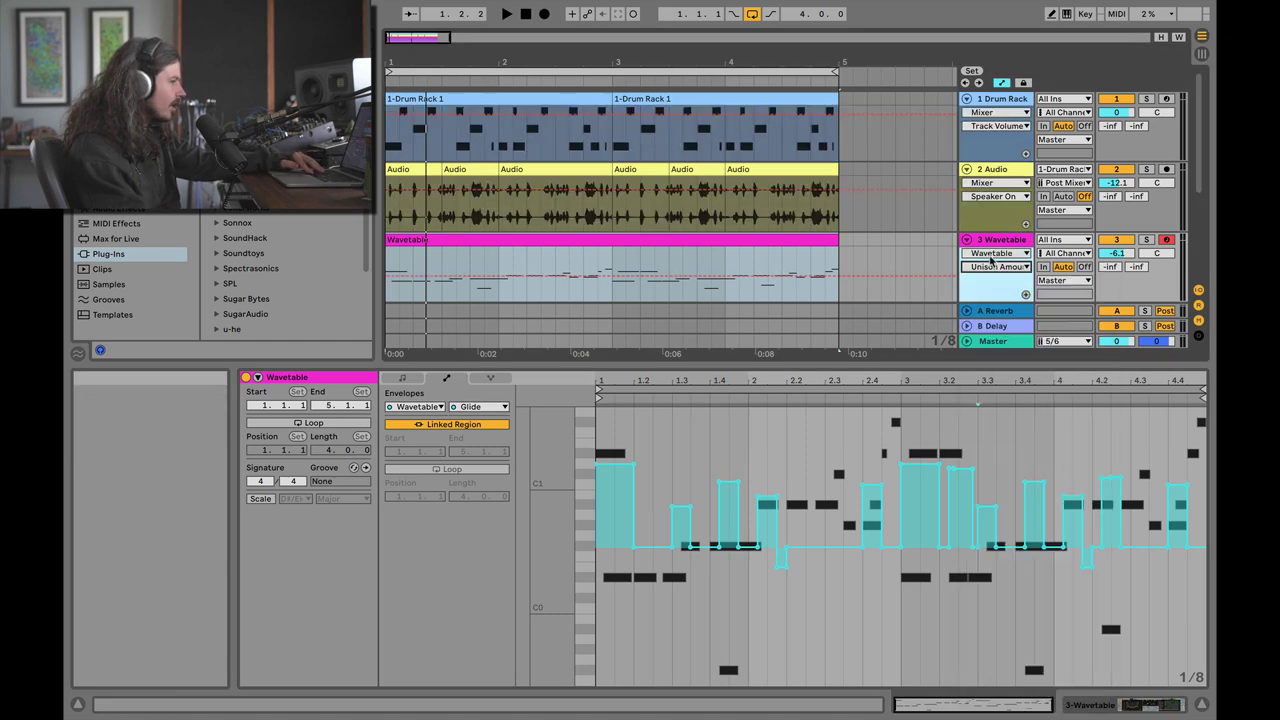
pyautogui.click(997, 267)
pyautogui.scroll(10, 1029, 423)
pyautogui.click(997, 267)
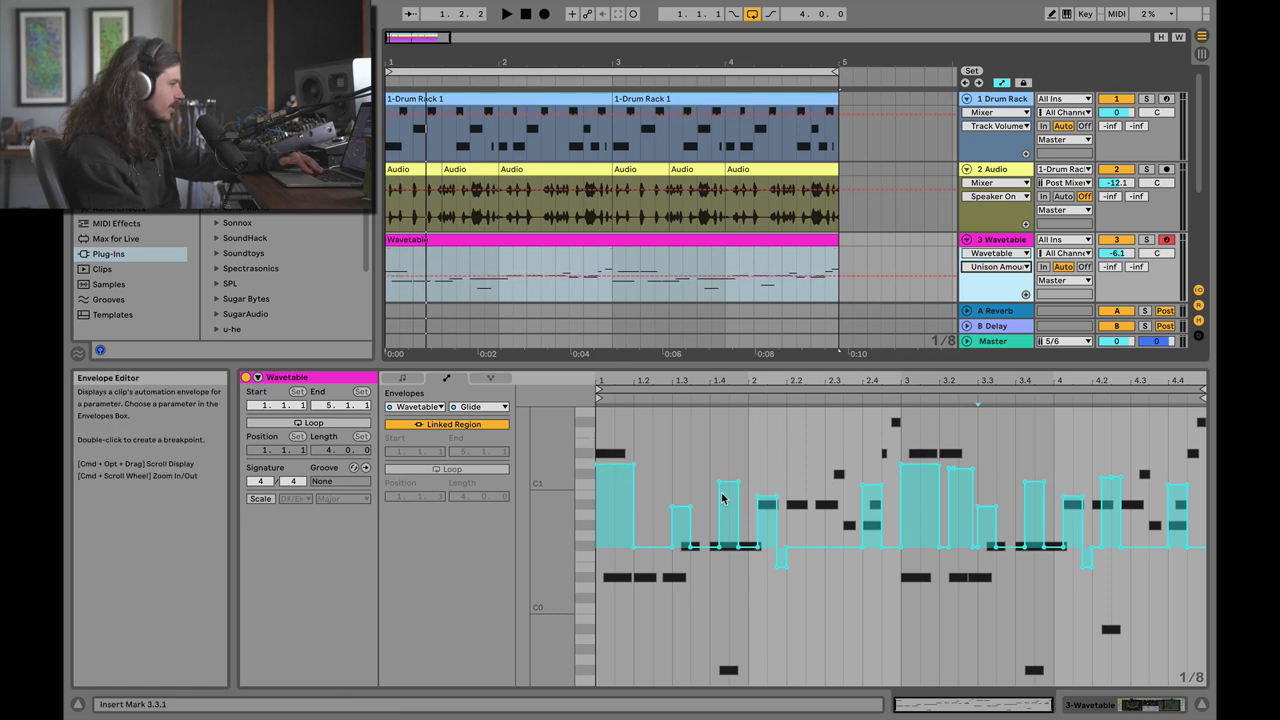
pyautogui.press('space')
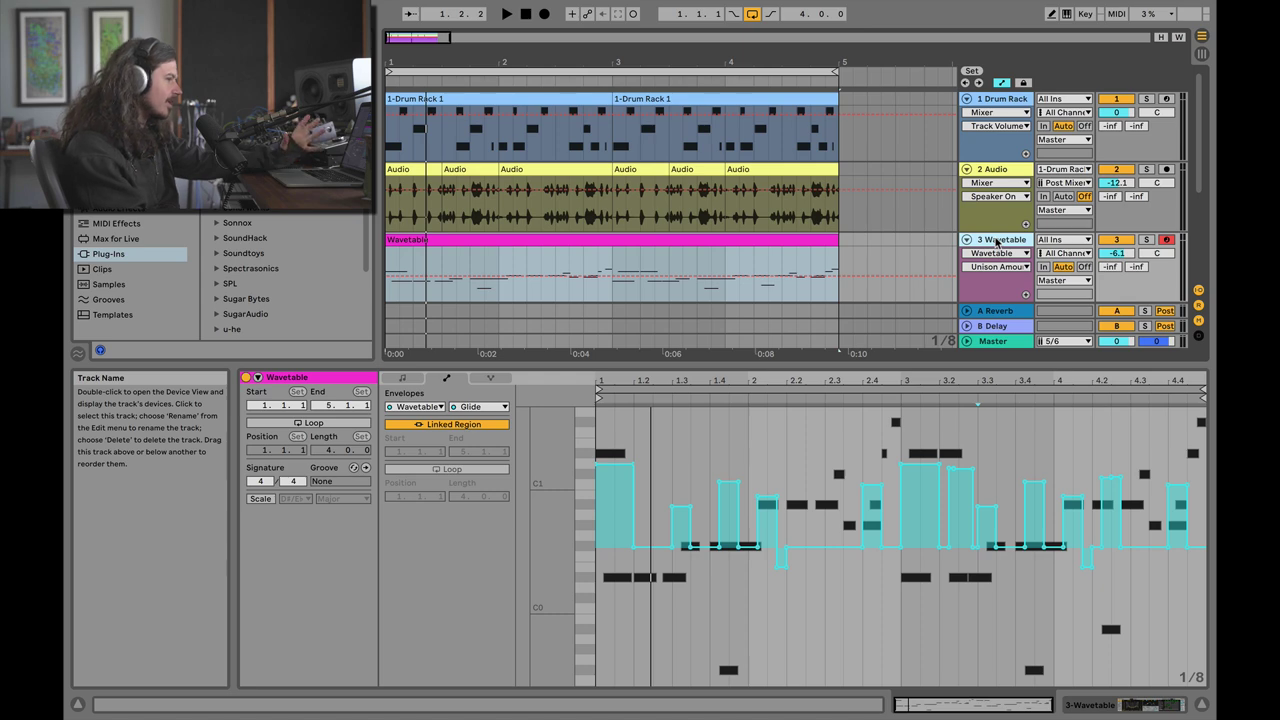
# Step: Insert a new MIDI track directly below the 3 Wavetable track
pyautogui.click(994, 244)
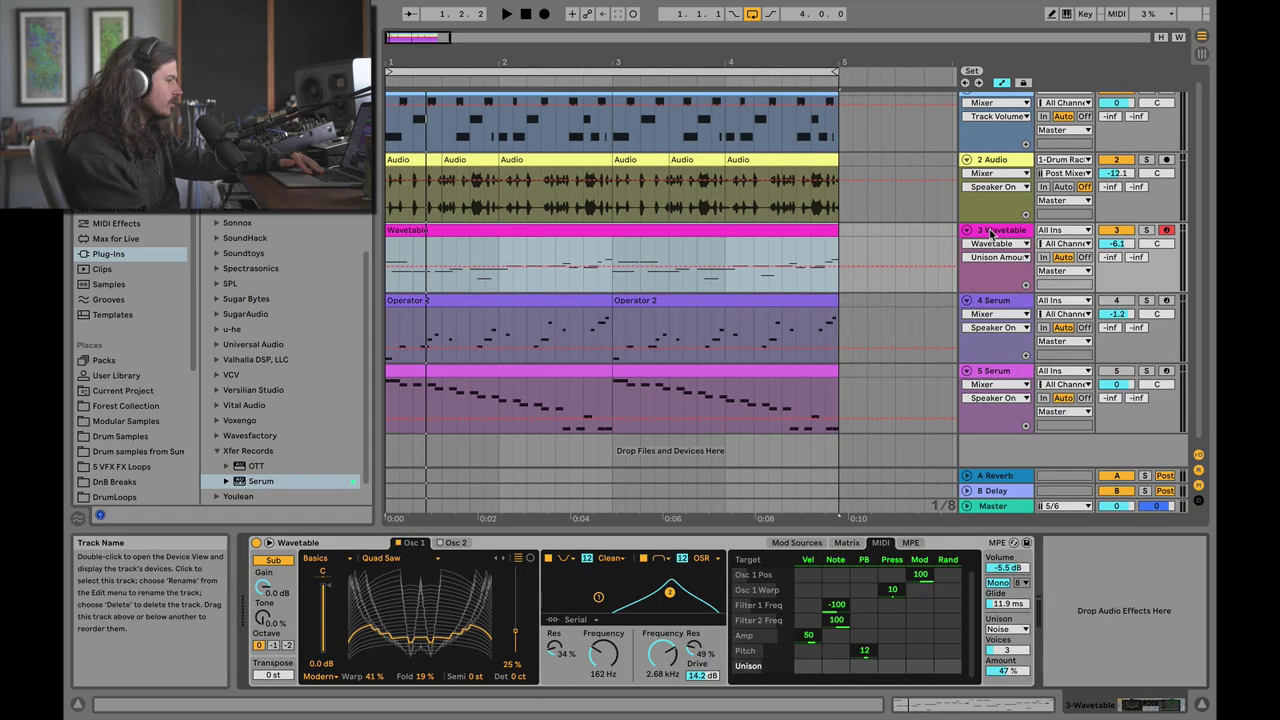
pyautogui.rightClick(992, 232)
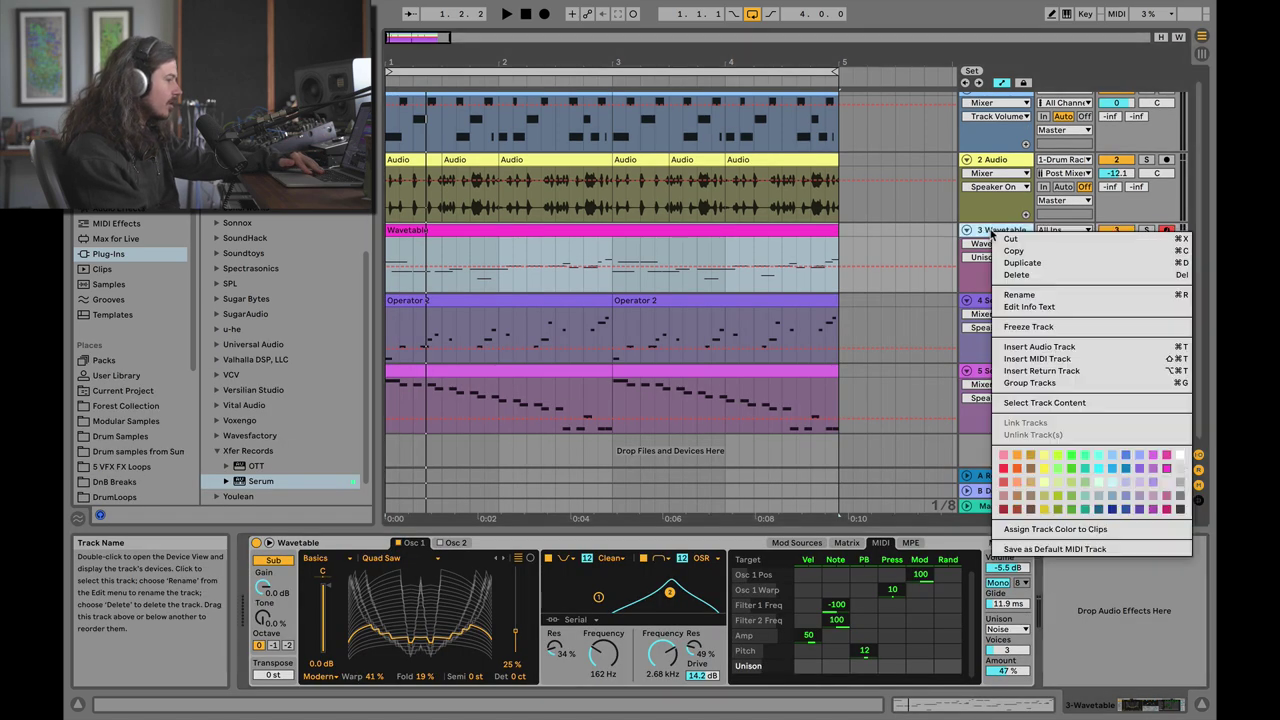
pyautogui.click(1052, 361)
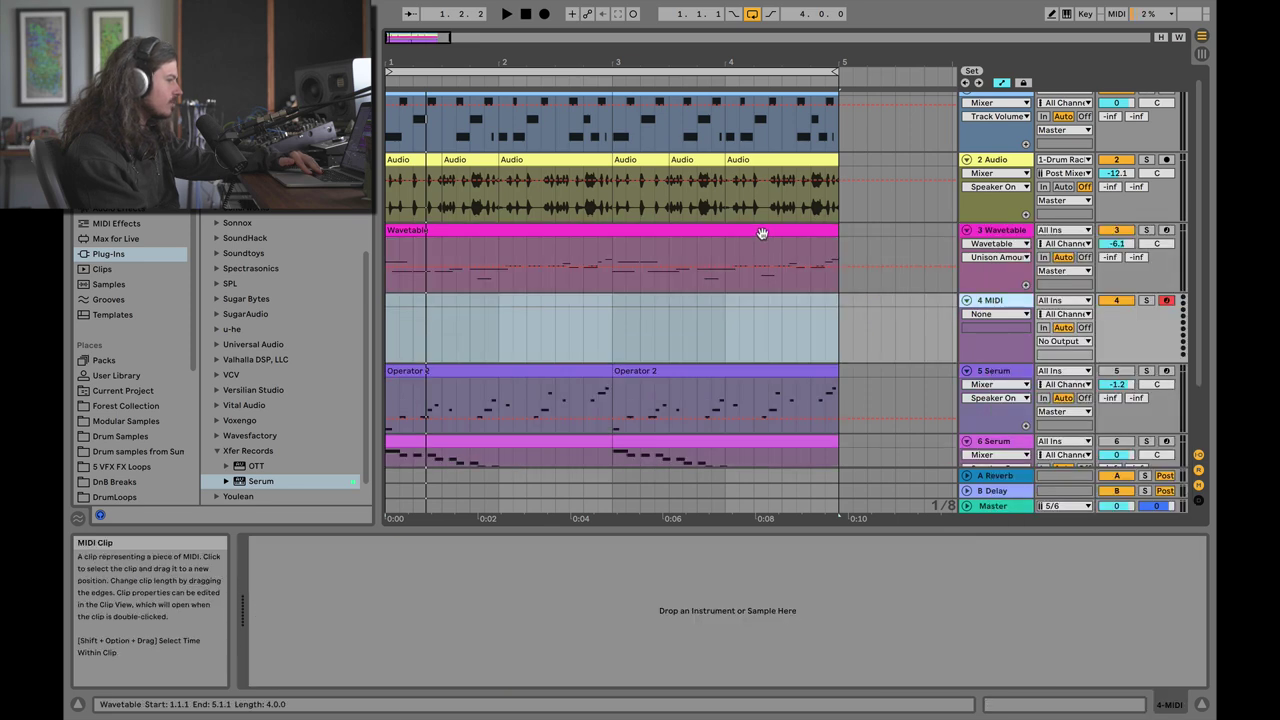
# Step: Copy the four-bar Wavetable clip onto the new MIDI track, starting at bar 1
pyautogui.click(762, 233)
pyautogui.click(388, 324)
pyautogui.press('super+v')
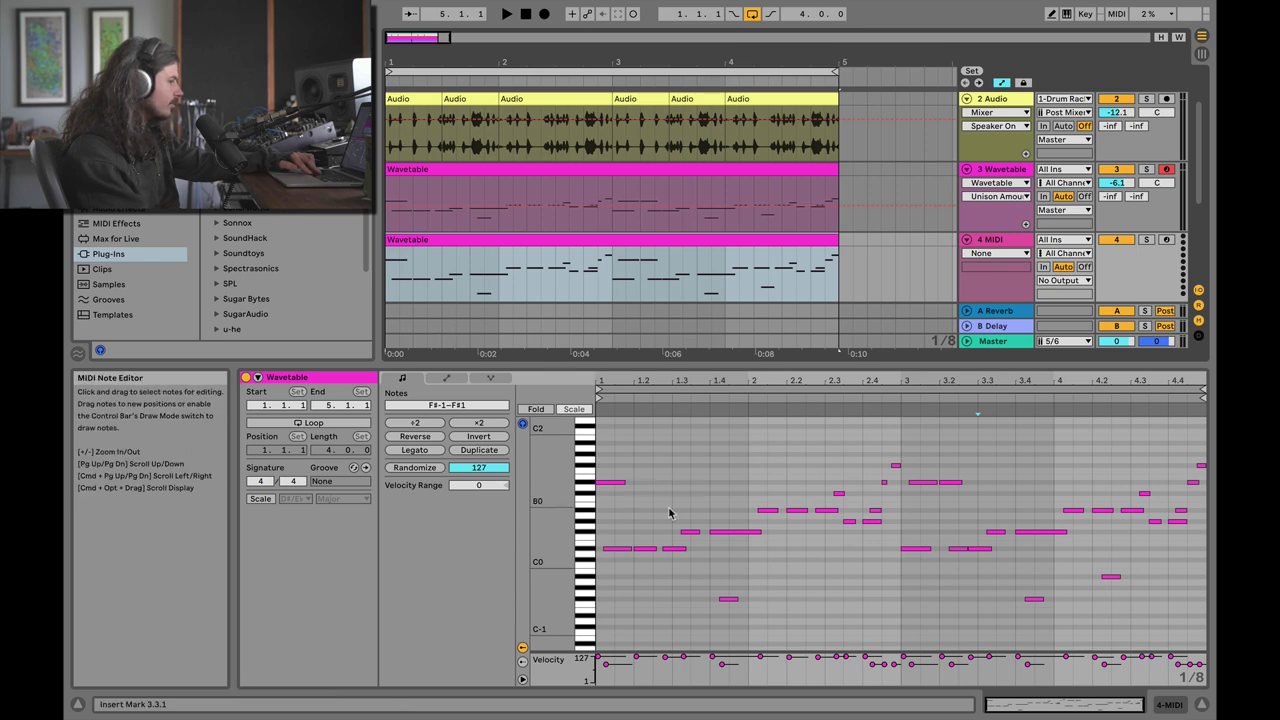
# Step: Load the Wavetable instrument onto the new MIDI track in mono mode, with an amp envelope release of about 26.2 ms
pyautogui.click(93, 193)
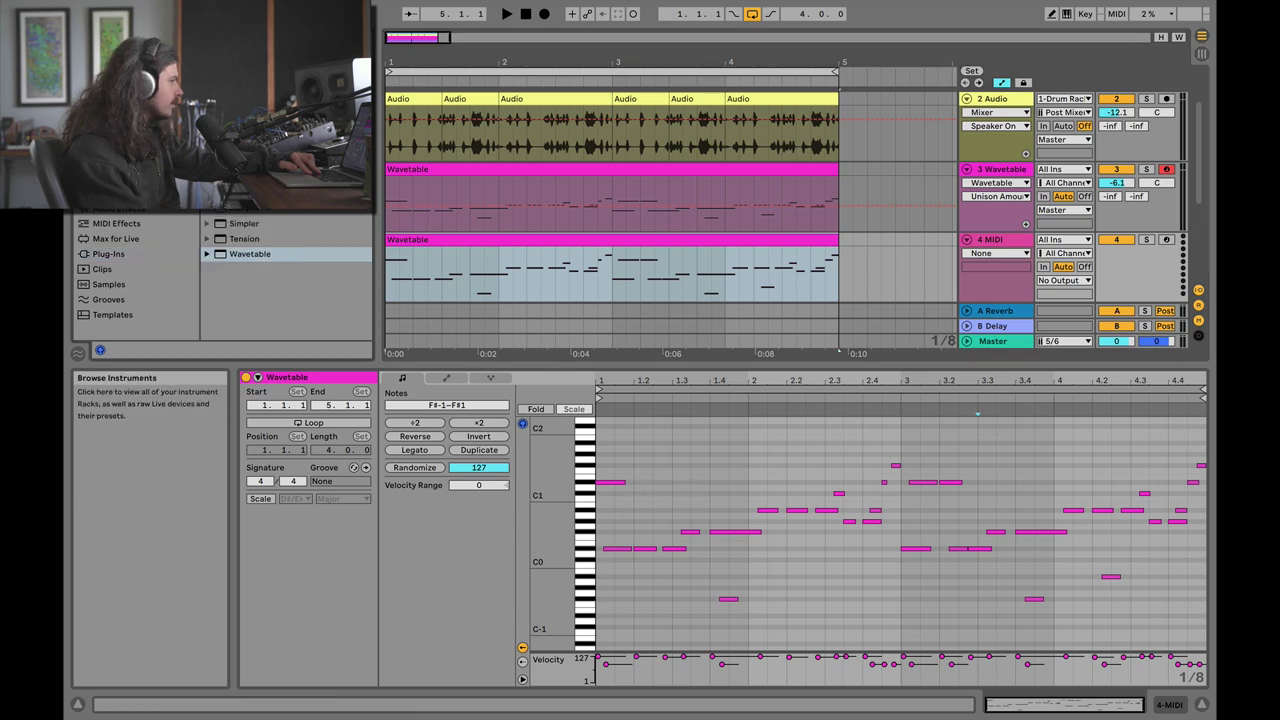
pyautogui.moveTo(222, 256); pyautogui.dragTo(390, 275)
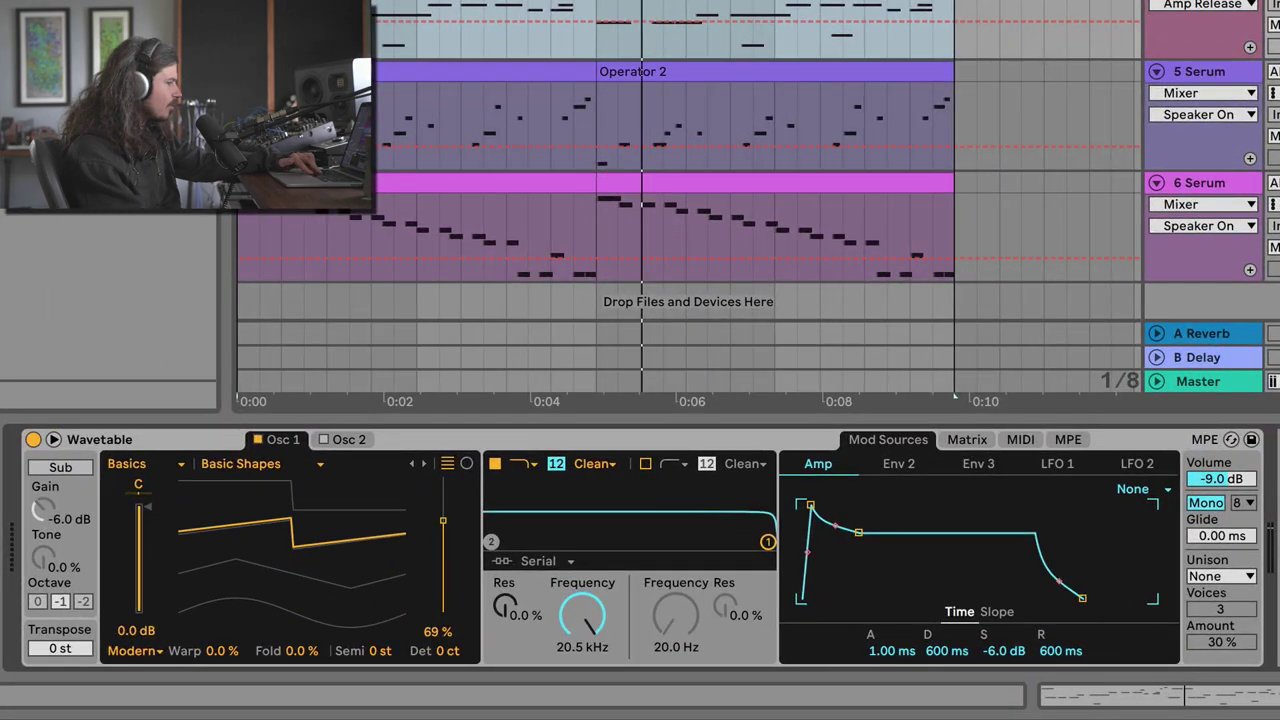
pyautogui.moveTo(1060, 651); pyautogui.dragTo(1060, 695)
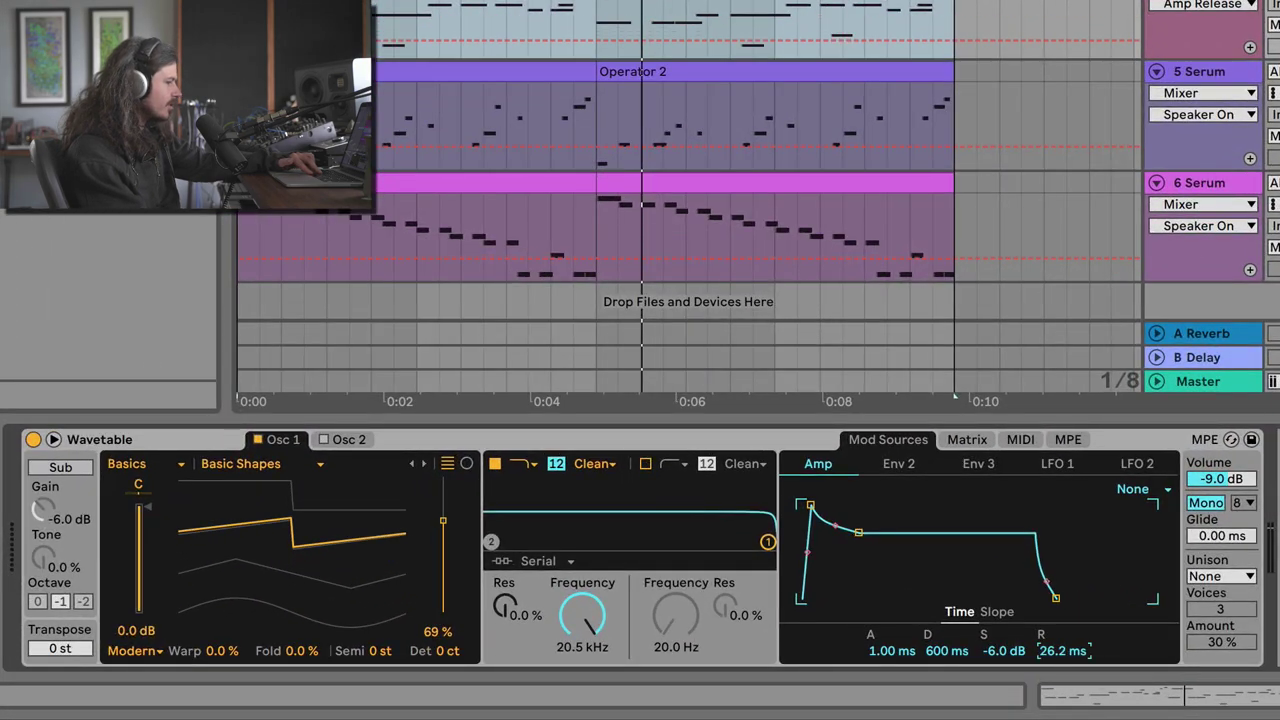
pyautogui.click(1215, 503)
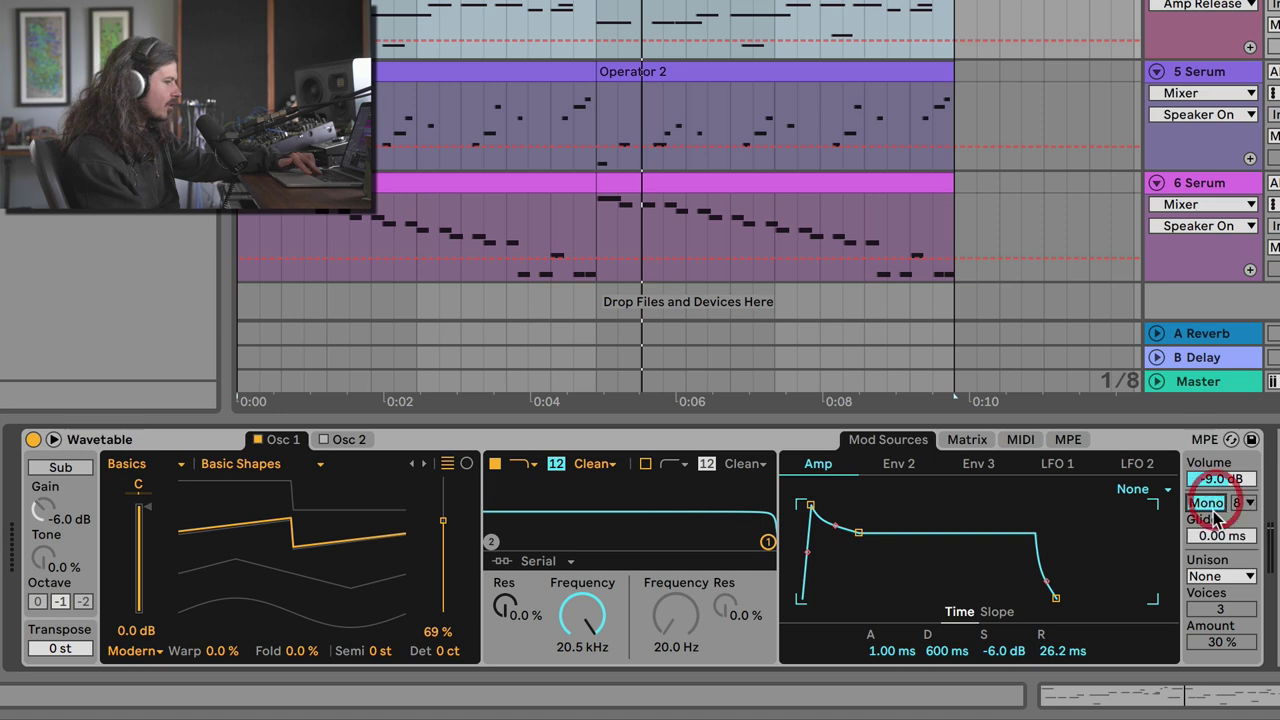
pyautogui.press('space')
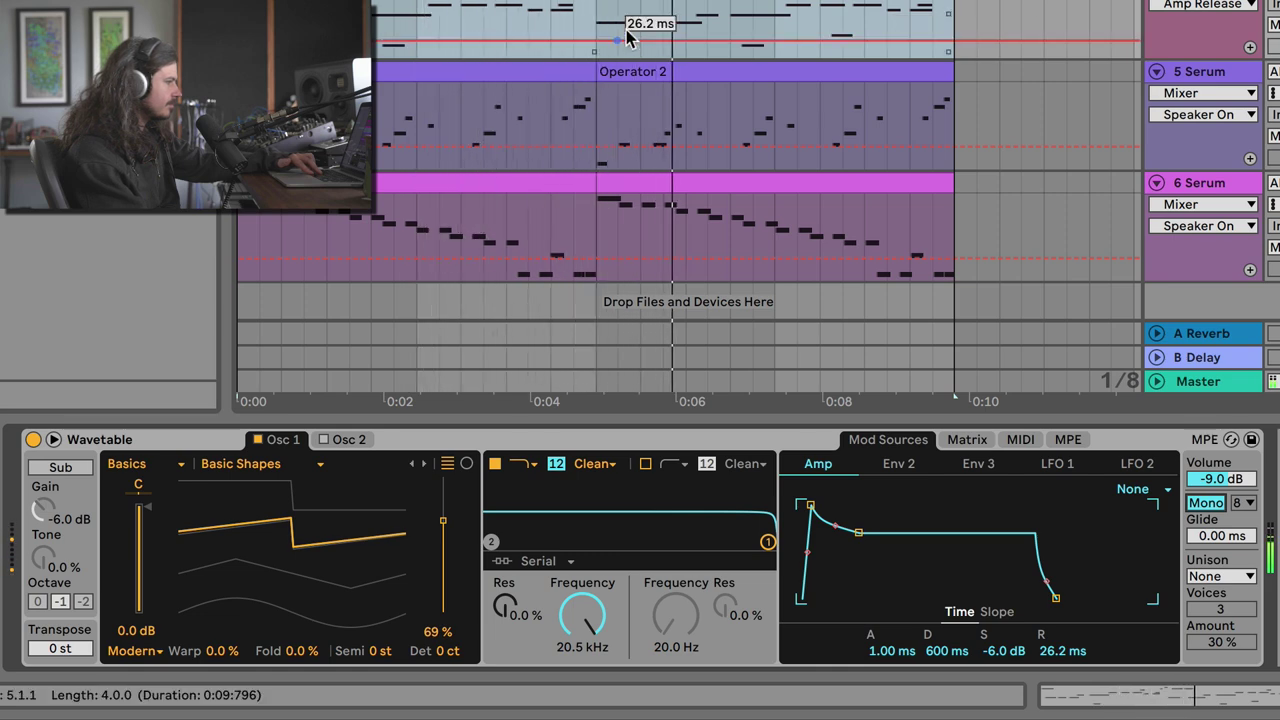
# Step: Delete the two low F#-1 notes just after beats 1.4 and 3.4 in the copied clip
pyautogui.hotkey('shift', 'Tab')
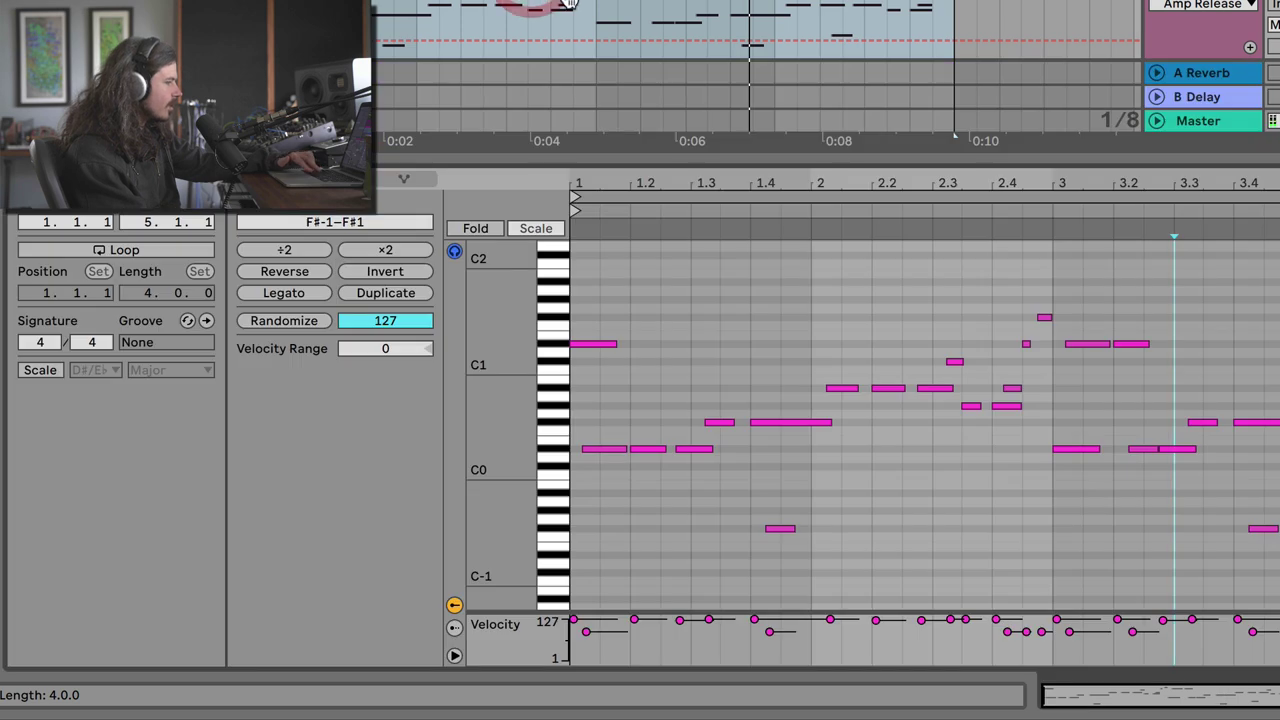
pyautogui.click(779, 528)
pyautogui.press('Delete')
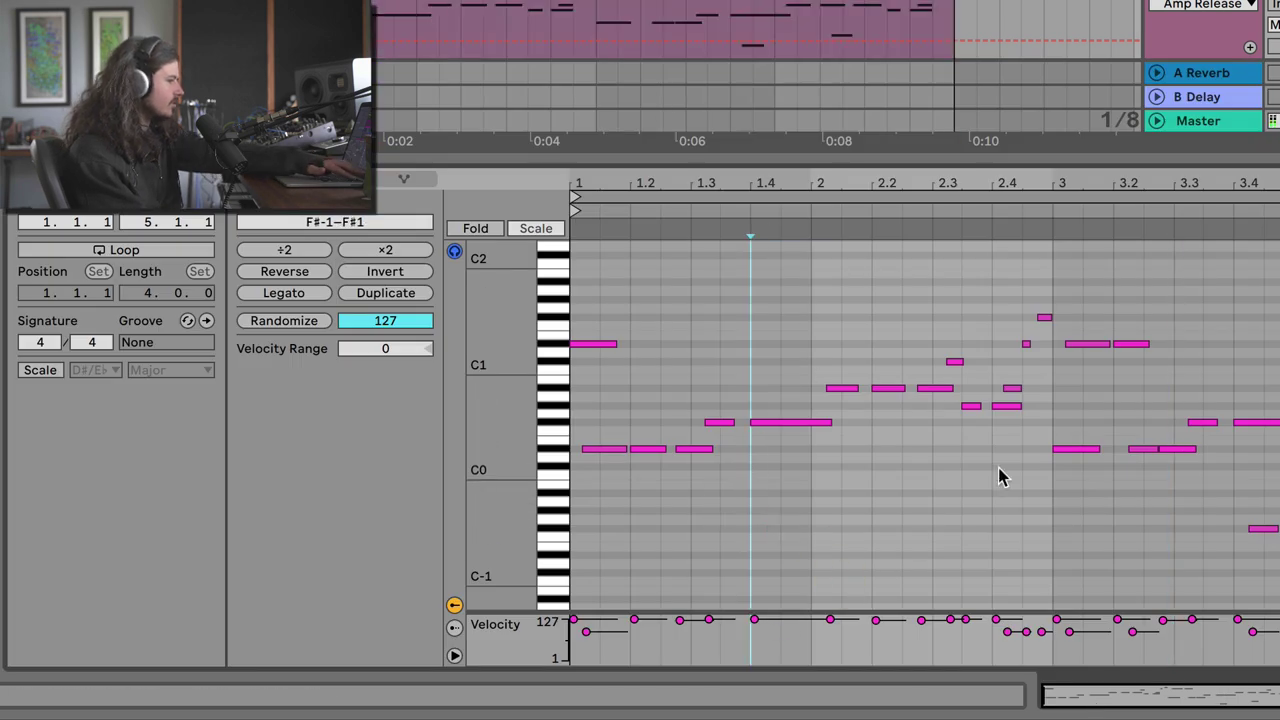
pyautogui.click(1262, 476)
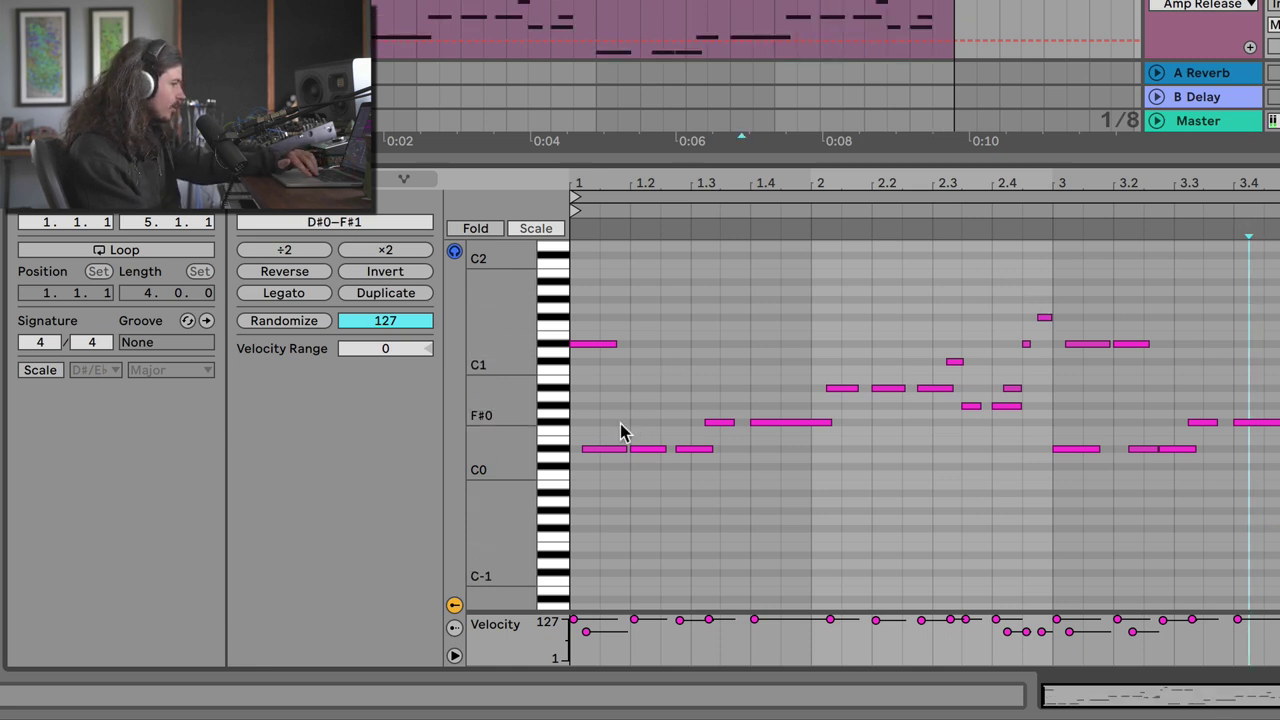
# Step: Remove the D#0 note in the first beat and lengthen the opening D#1 note to just before beat 1.2
pyautogui.moveTo(593, 187); pyautogui.dragTo(787, 185)
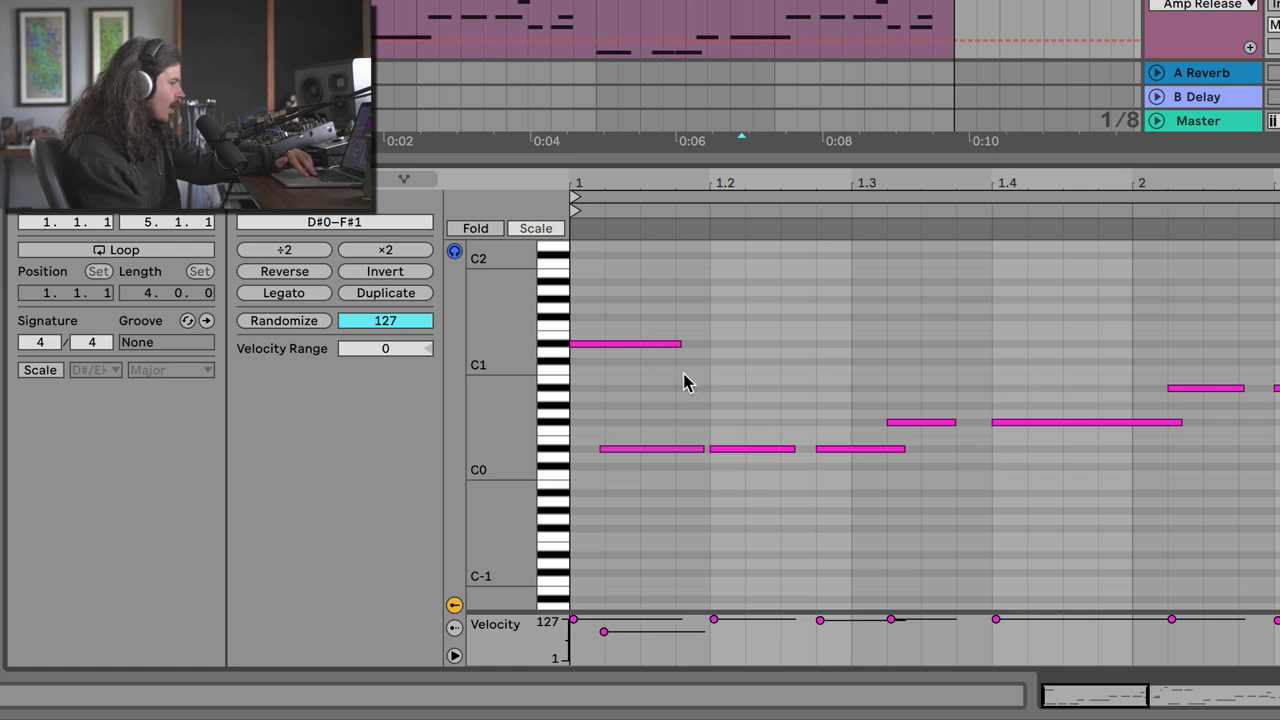
pyautogui.moveTo(601, 447); pyautogui.dragTo(676, 448)
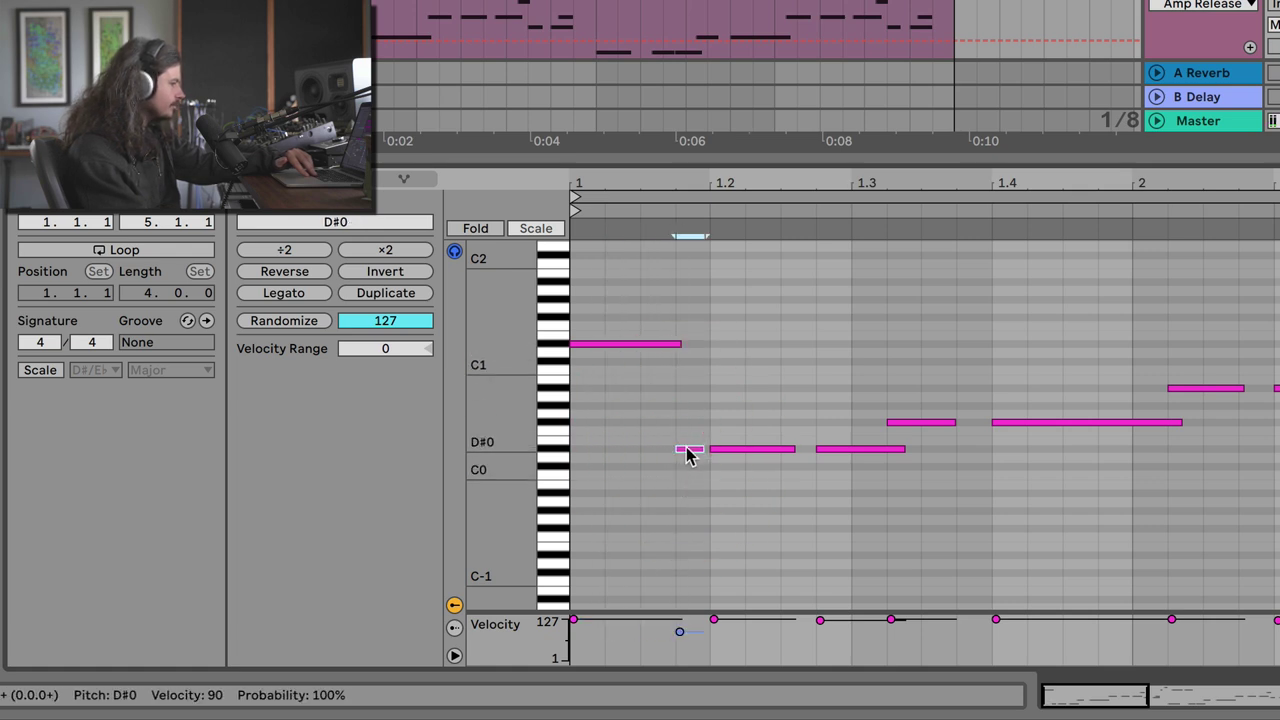
pyautogui.doubleClick(686, 450)
pyautogui.moveTo(681, 344); pyautogui.dragTo(705, 344)
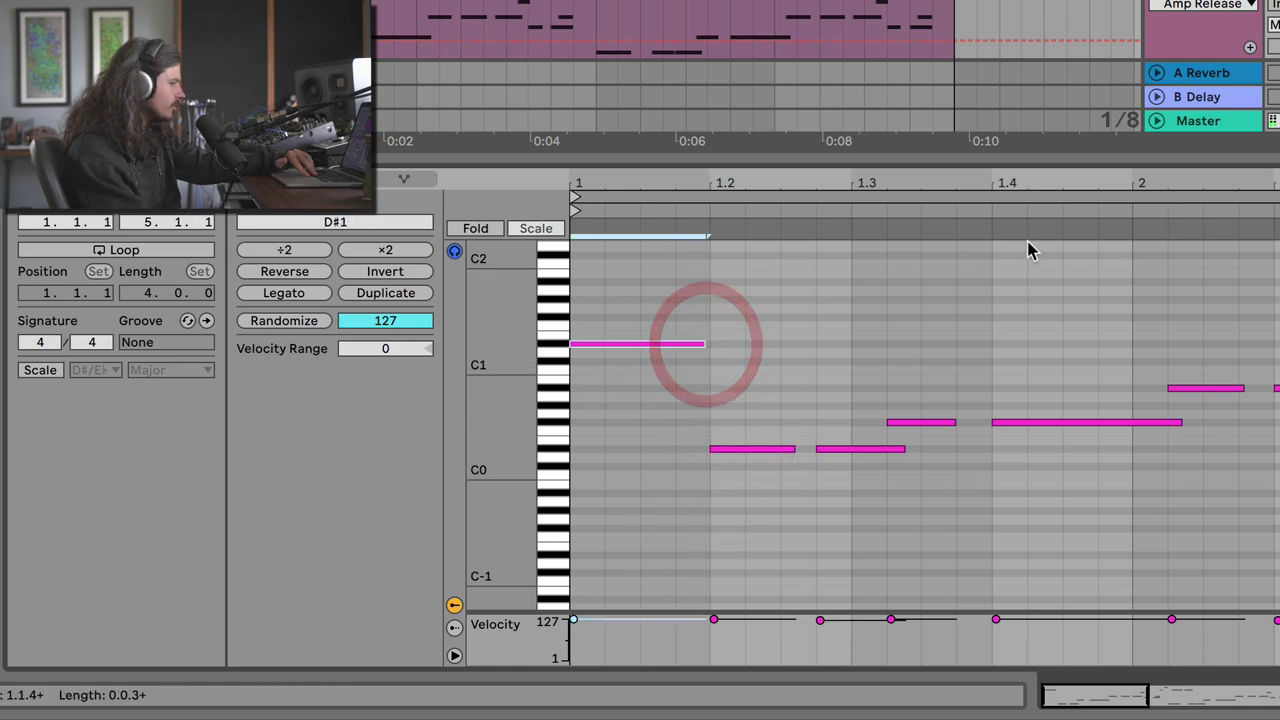
# Step: Loop the first two bars of the arrangement and play back the edited clip
pyautogui.moveTo(593, 10); pyautogui.dragTo(274, 8)
pyautogui.rightClick(274, 8)
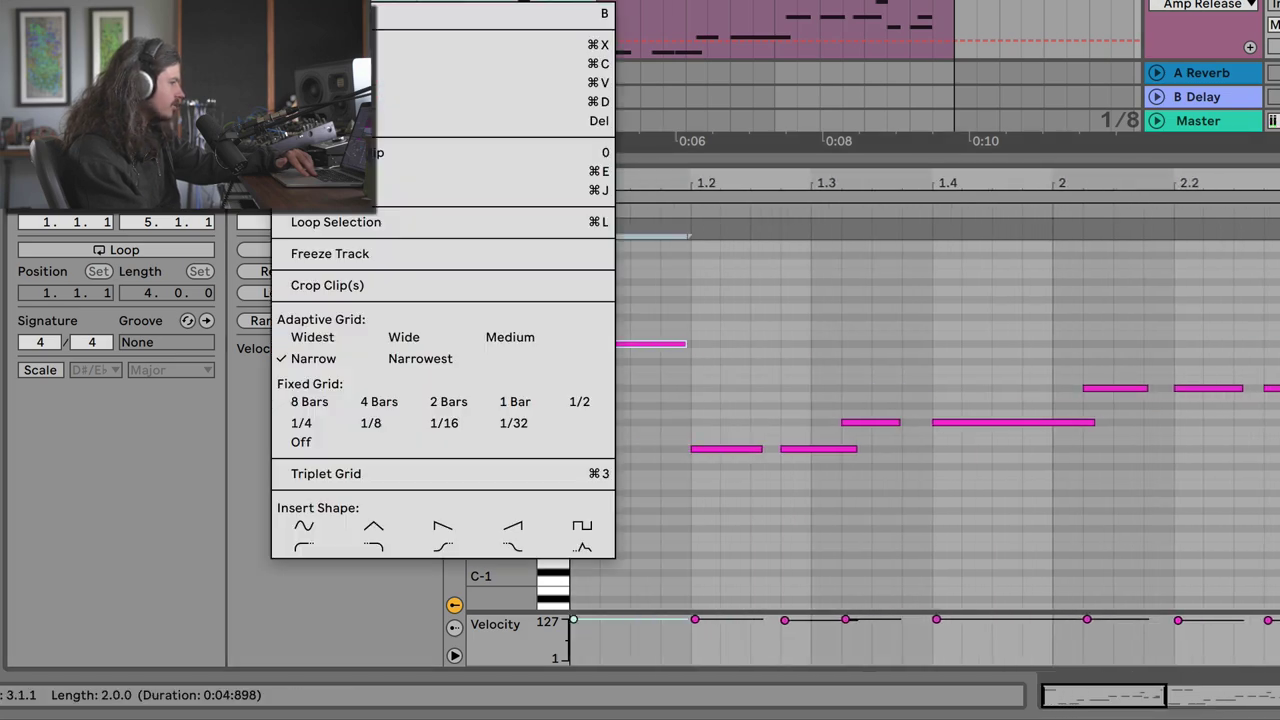
pyautogui.click(420, 224)
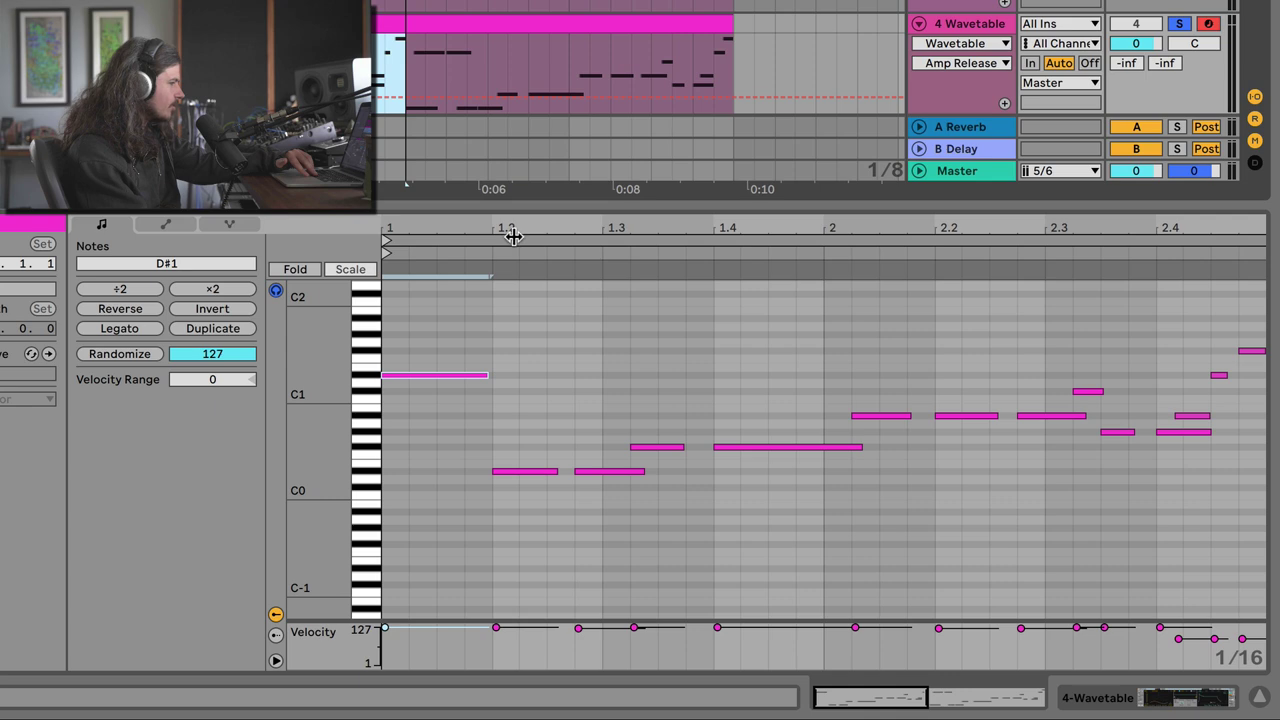
pyautogui.click(562, 238)
pyautogui.press('space')
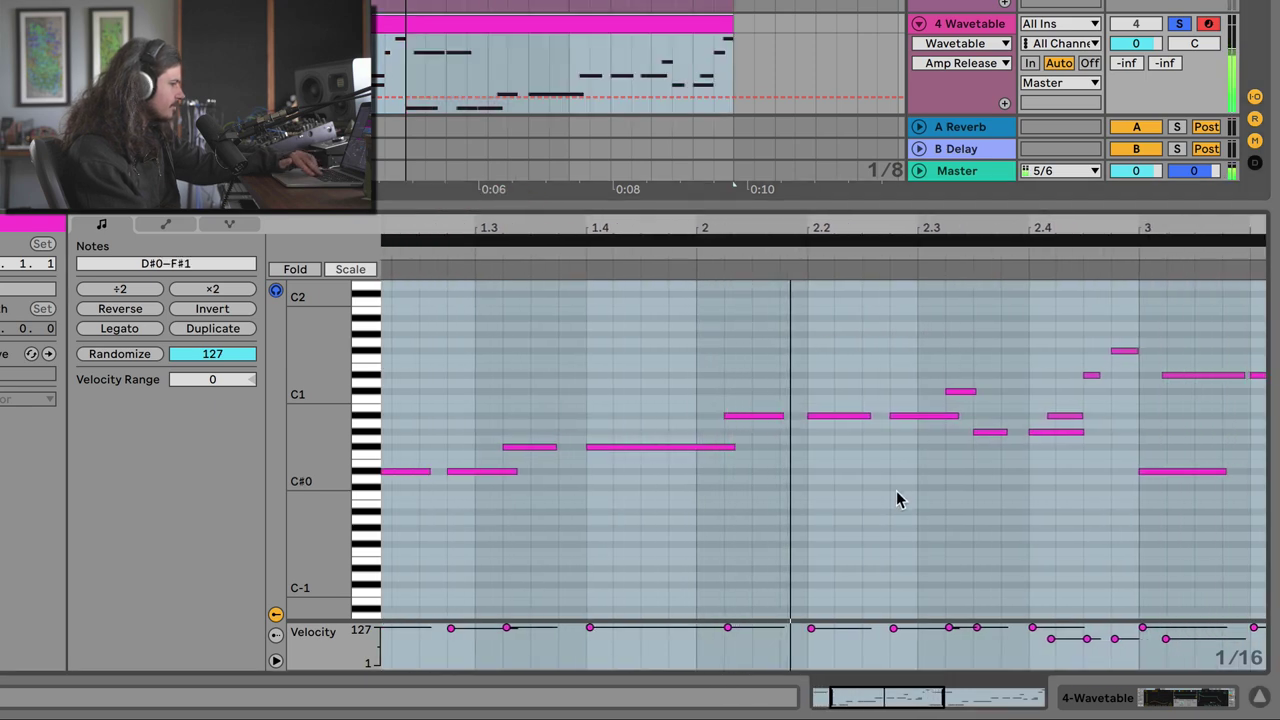
pyautogui.press('space')
pyautogui.moveTo(757, 231); pyautogui.dragTo(665, 228)
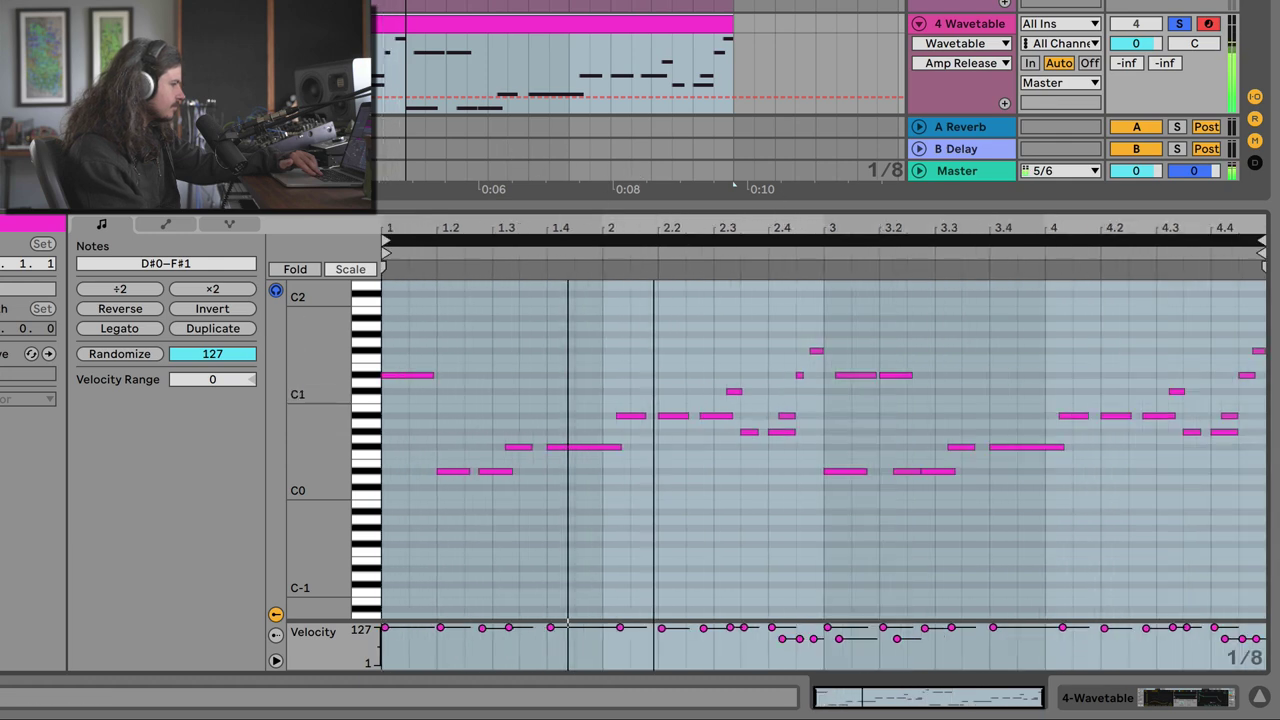
# Step: Set filter 1 of the new Wavetable to a frequency of about 630 Hz and a resonance of 34%
pyautogui.hotkey('shift', 'Tab')
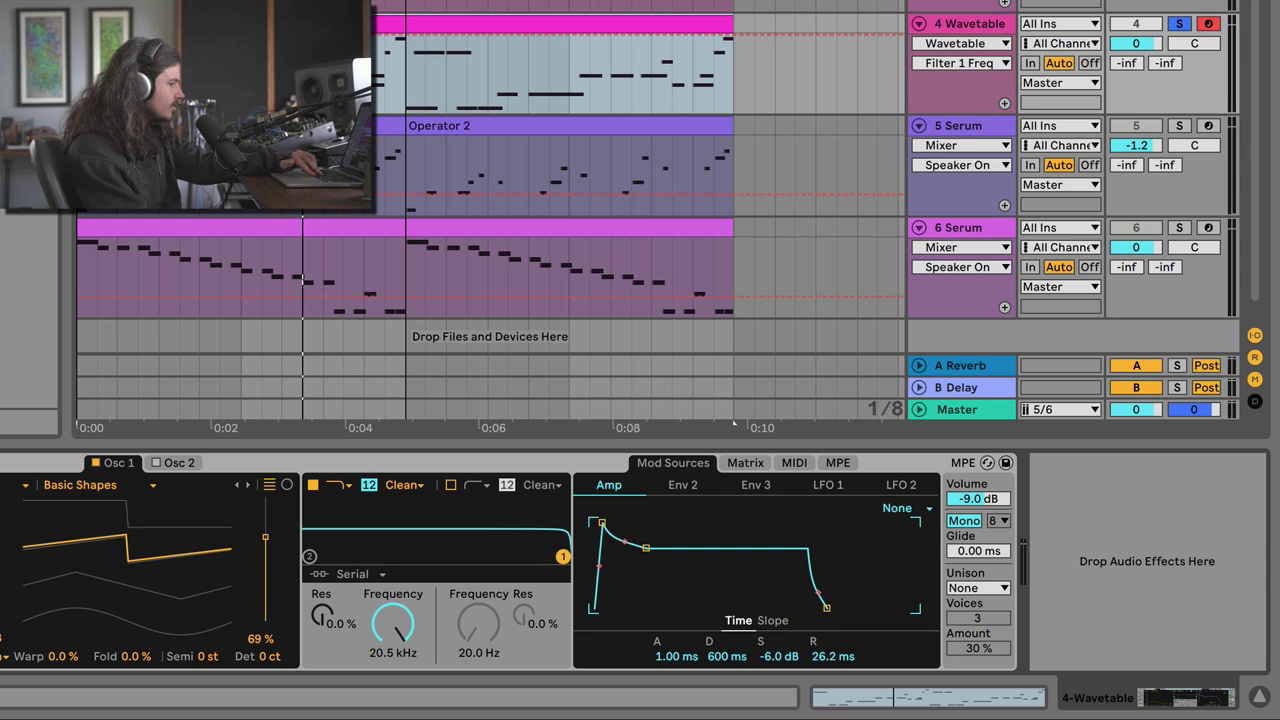
pyautogui.moveTo(393, 623); pyautogui.dragTo(393, 640)
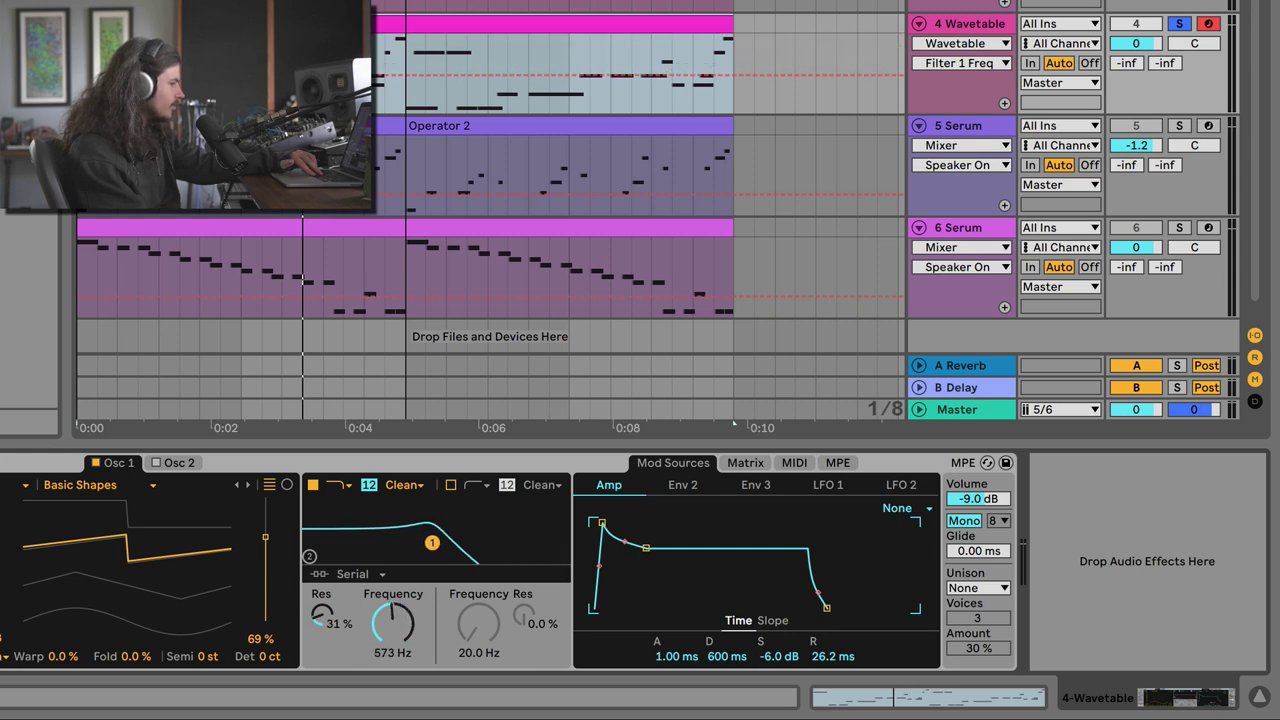
pyautogui.moveTo(355, 543); pyautogui.dragTo(358, 552)
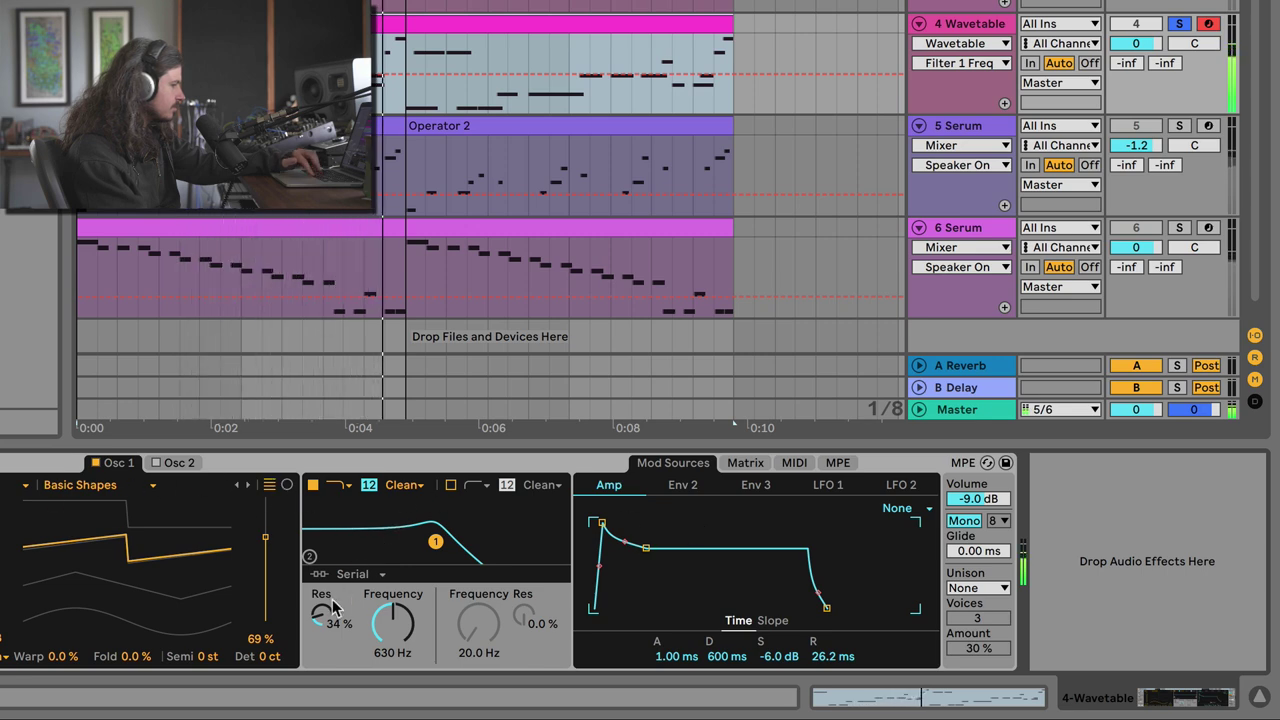
# Step: Switch filter 1 to the OSR circuit and set its drive to about 11.8 dB
pyautogui.click(403, 484)
pyautogui.click(402, 503)
pyautogui.moveTo(334, 655); pyautogui.dragTo(393, 650)
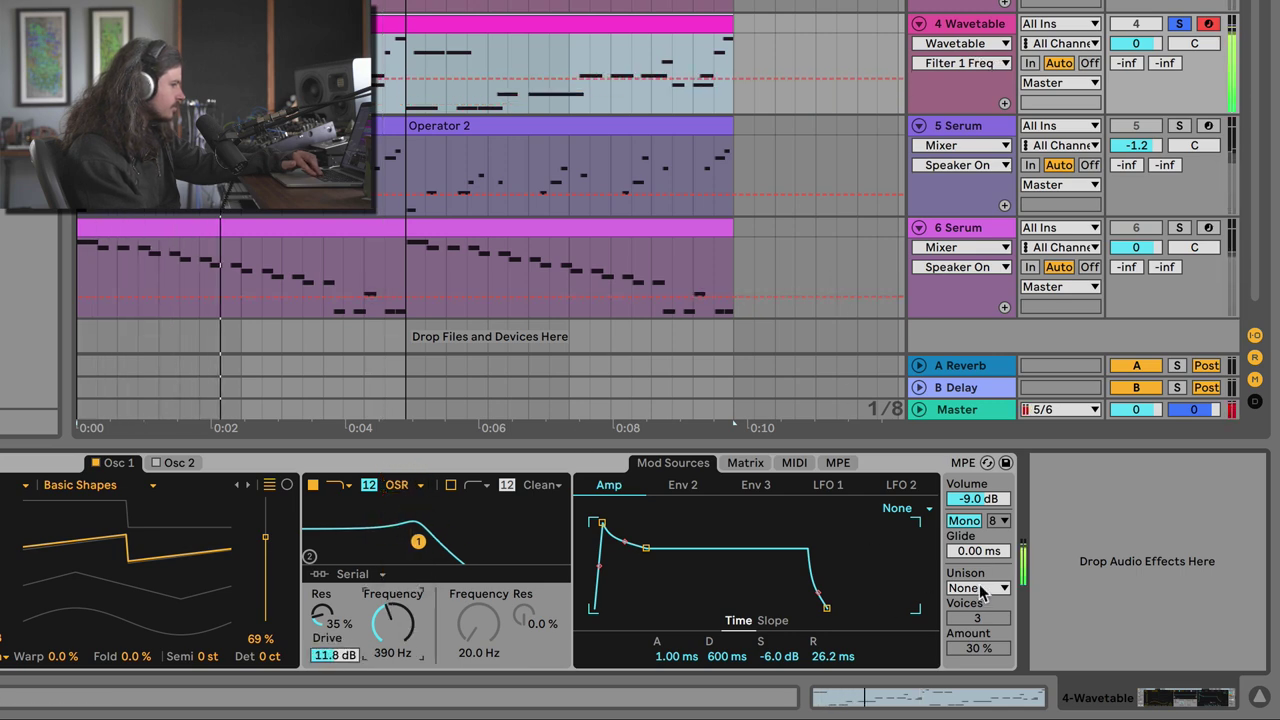
# Step: Raise the filter 1 frequency to about 1.54 kHz and set Wavetable's volume to -12 dB
pyautogui.moveTo(421, 553); pyautogui.dragTo(470, 540)
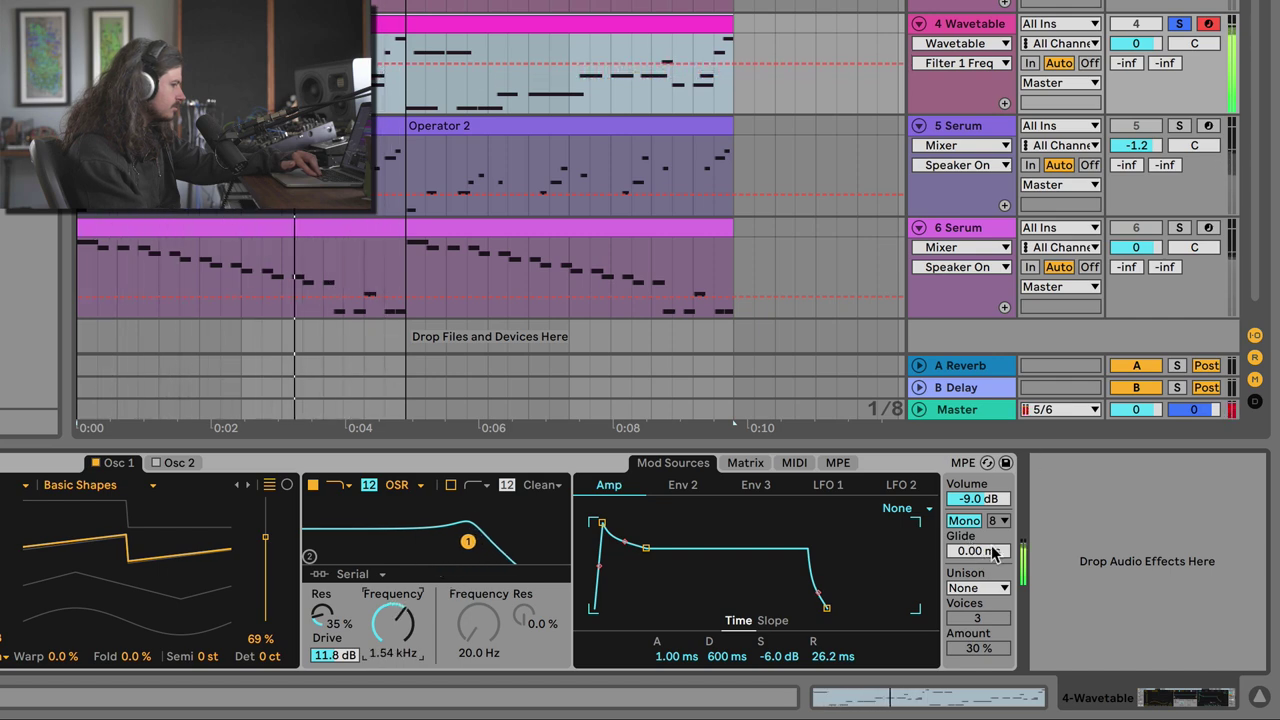
pyautogui.moveTo(978, 498); pyautogui.dragTo(978, 520)
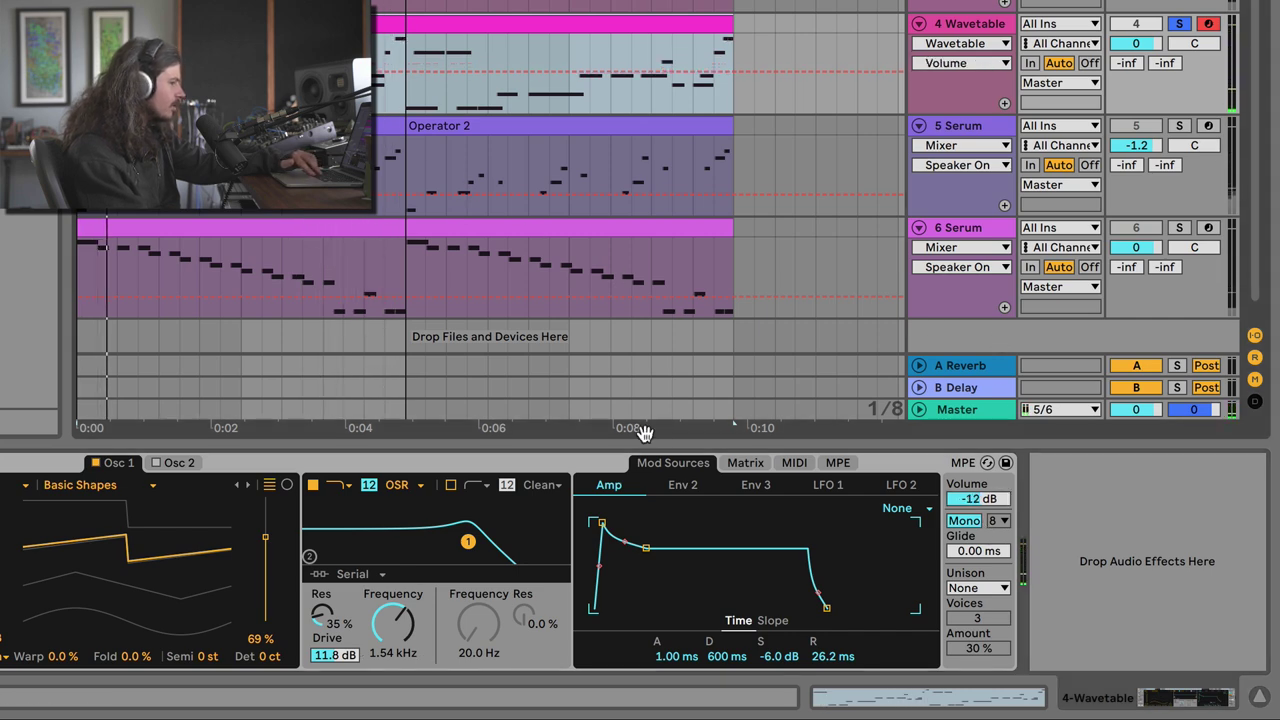
# Step: Audition Wavetable Glide times of 1.25 s, 334 ms and 68.8 ms, and set the Glide to 52.7 ms with Mono kept on
pyautogui.click(963, 522)
pyautogui.click(965, 548)
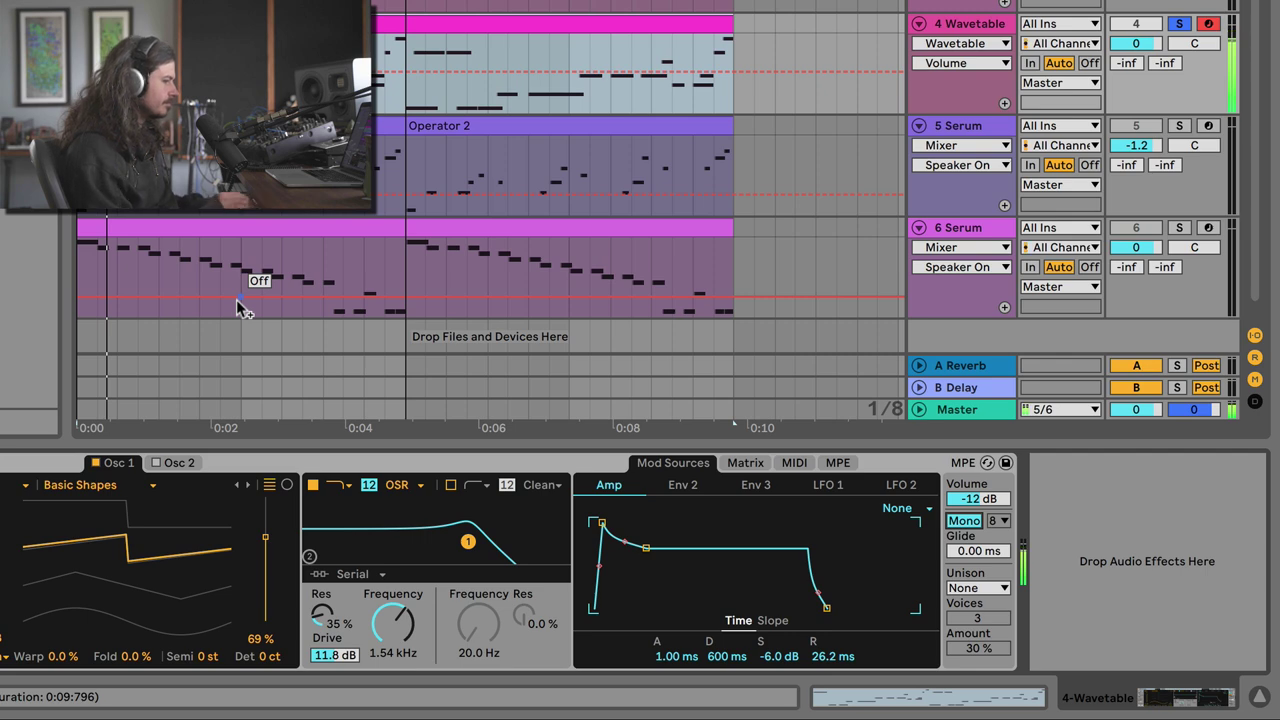
pyautogui.moveTo(975, 550); pyautogui.dragTo(975, 520)
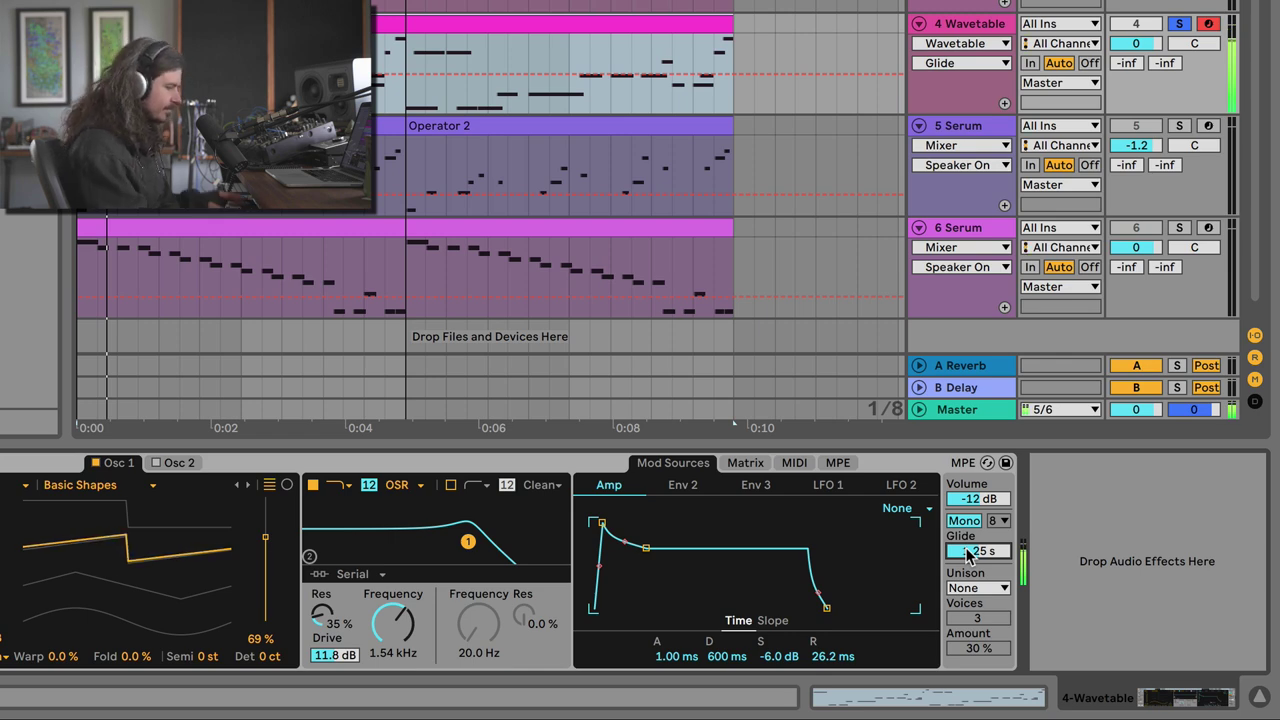
pyautogui.moveTo(975, 551); pyautogui.dragTo(975, 582)
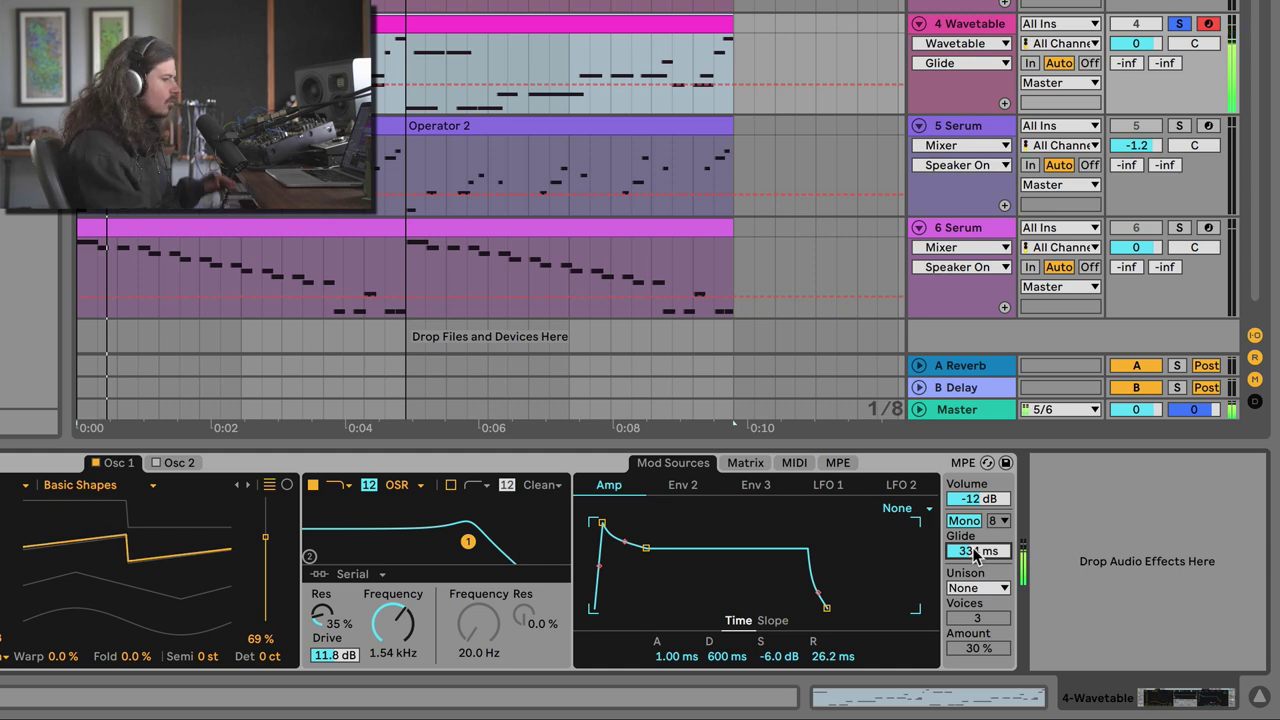
pyautogui.moveTo(975, 550); pyautogui.dragTo(975, 595)
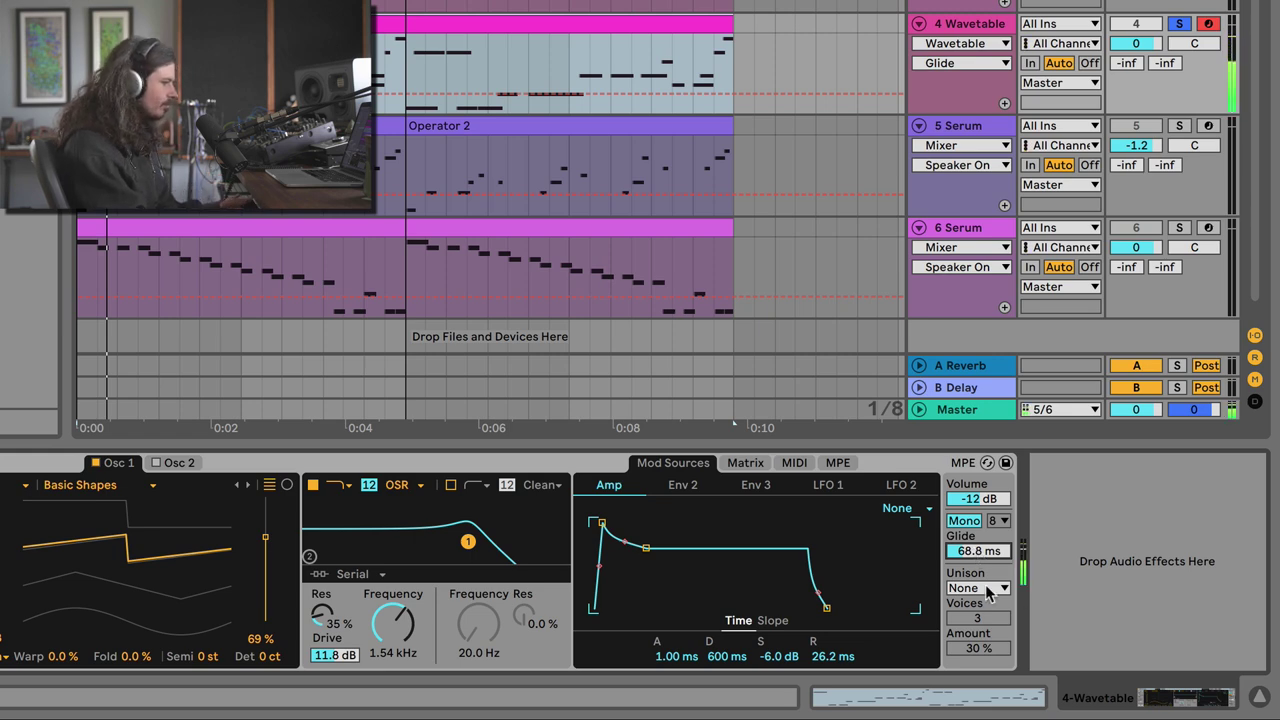
pyautogui.moveTo(975, 550); pyautogui.dragTo(975, 566)
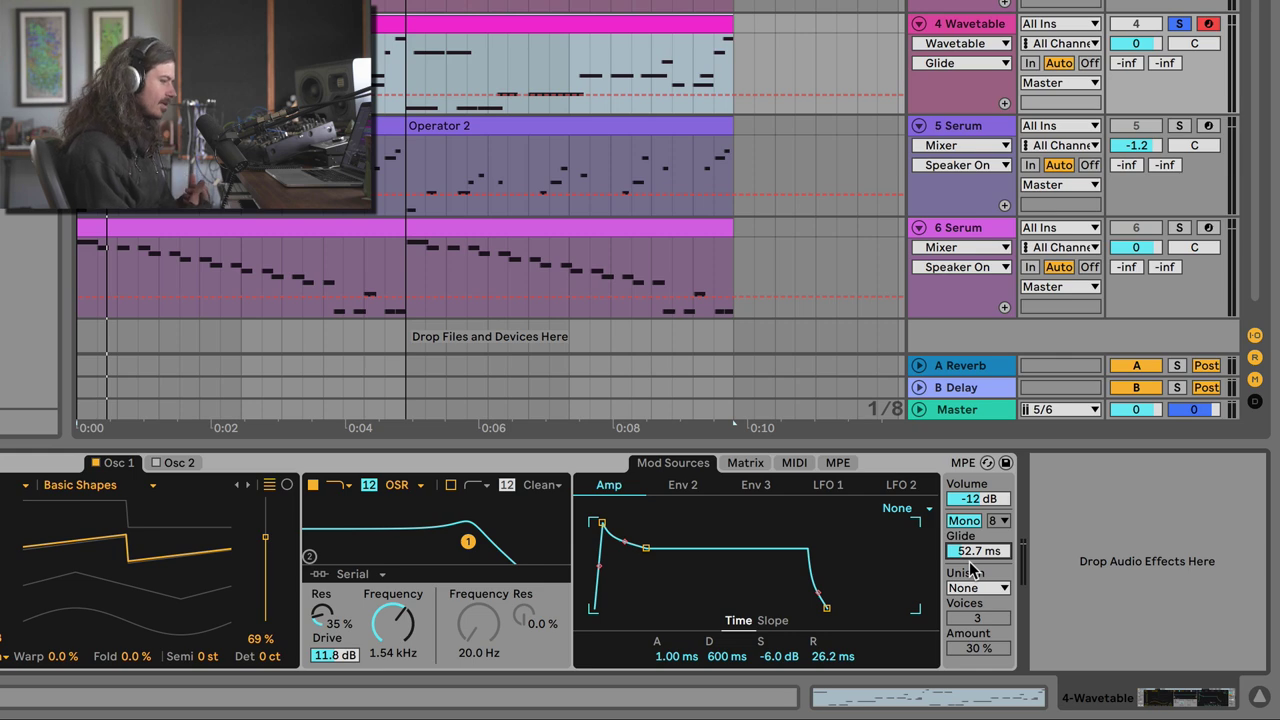
pyautogui.click(965, 520)
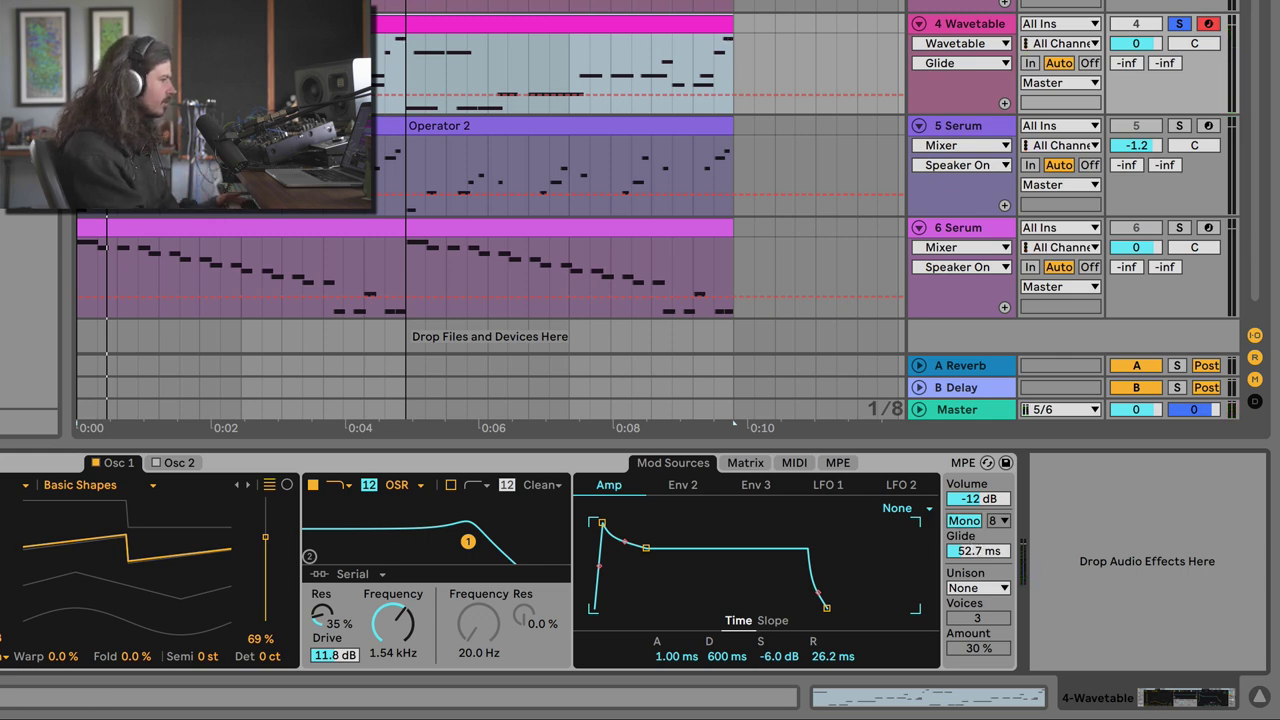
# Step: Shorten the D#0 note around beat 1.3 to end where the following F#0 note starts, and play the clip
pyautogui.hotkey('shift', 'Tab')
pyautogui.moveTo(422, 256); pyautogui.dragTo(423, 297)
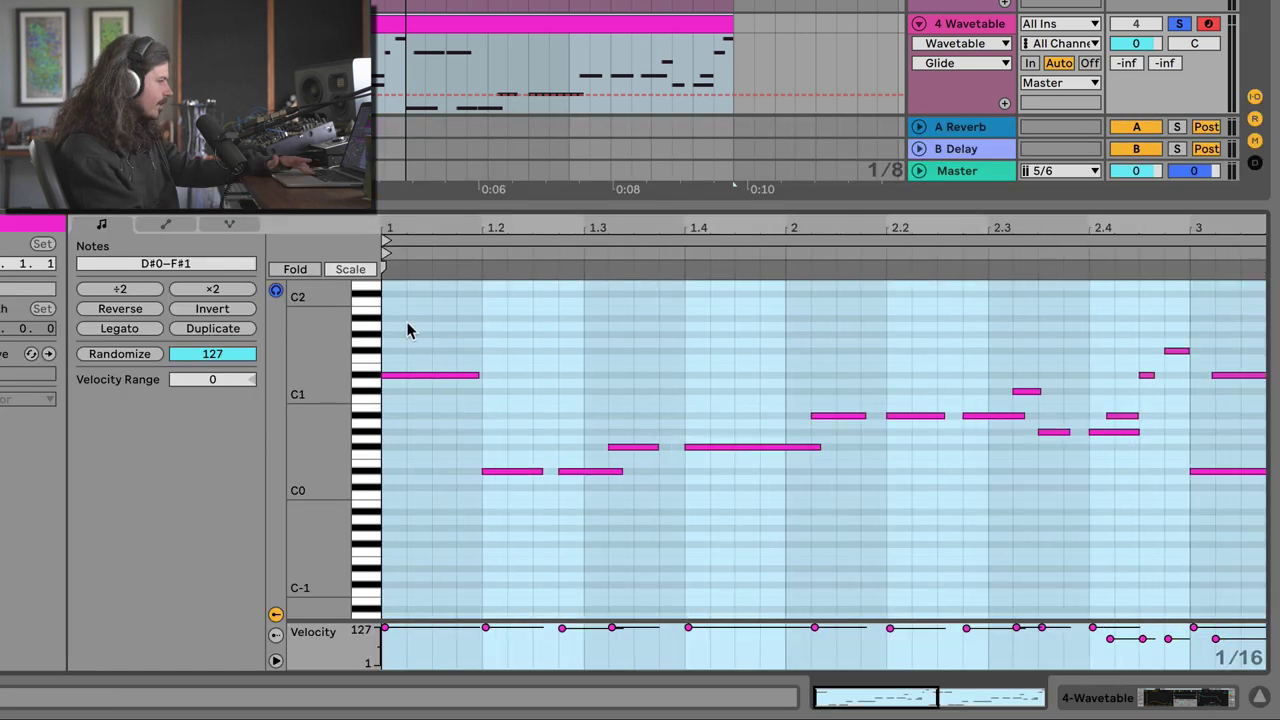
pyautogui.press('space')
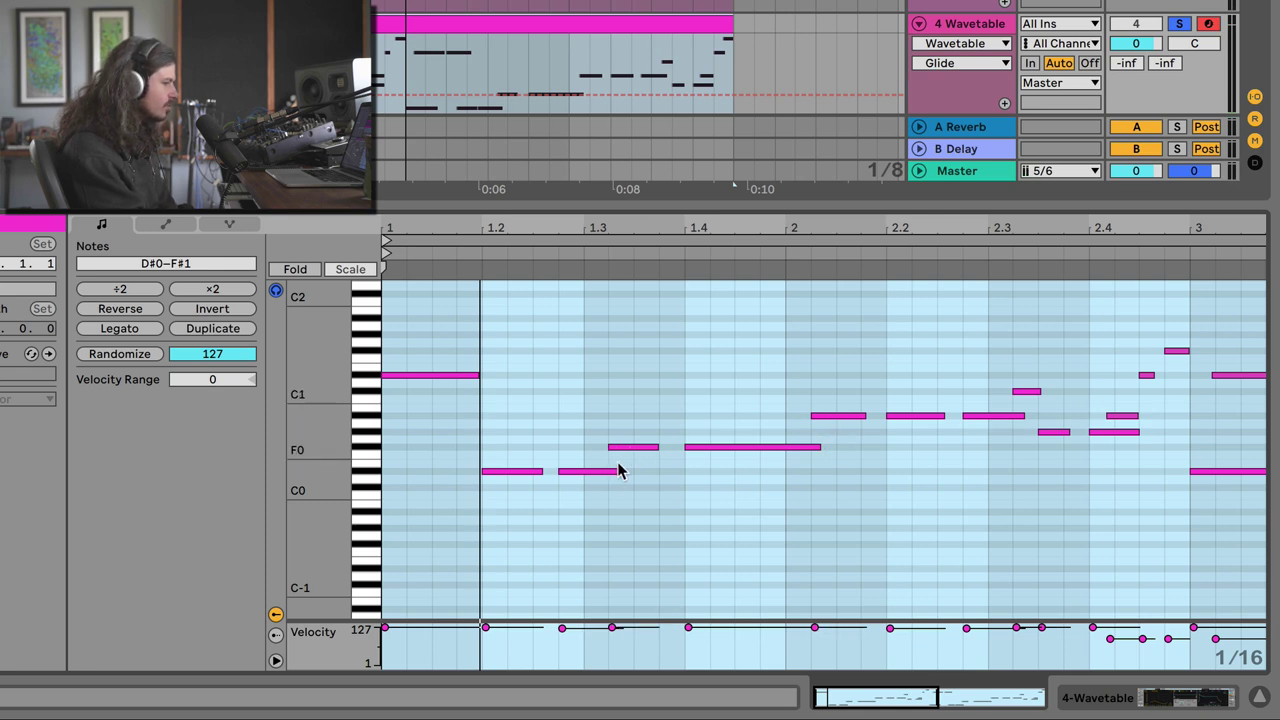
pyautogui.click(605, 406)
pyautogui.moveTo(617, 472); pyautogui.dragTo(596, 469)
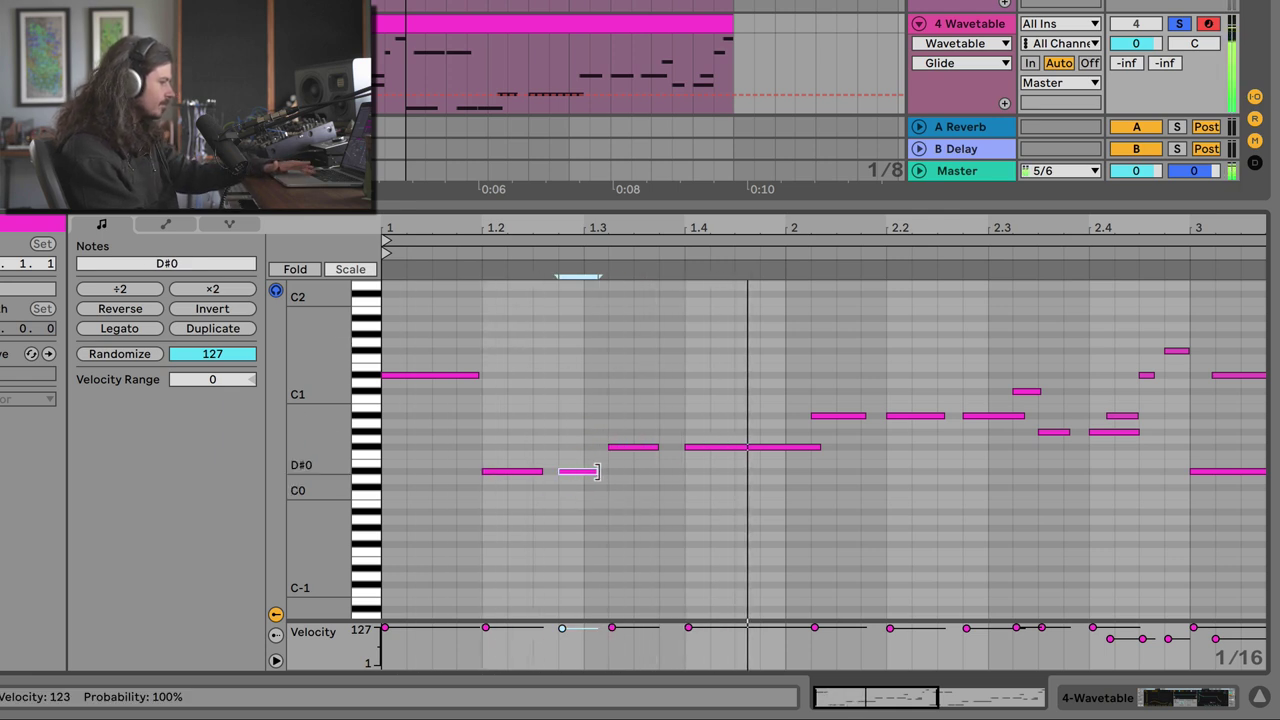
pyautogui.moveTo(595, 471); pyautogui.dragTo(607, 471)
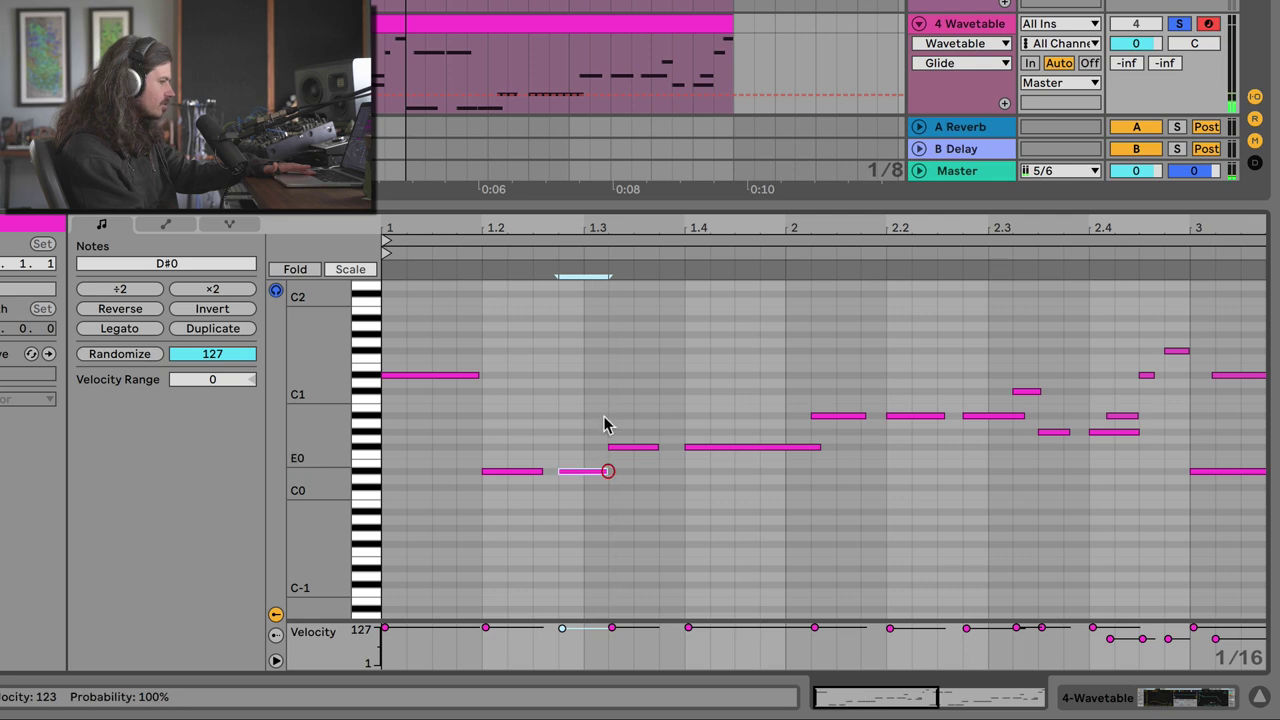
pyautogui.click(553, 256)
pyautogui.click(553, 256)
pyautogui.press('space')
# Step: Extend the end of the D#0 note around beat 1.3 to slightly overlap the following F#0 note, and play it back
pyautogui.scroll(2, 531, 477)
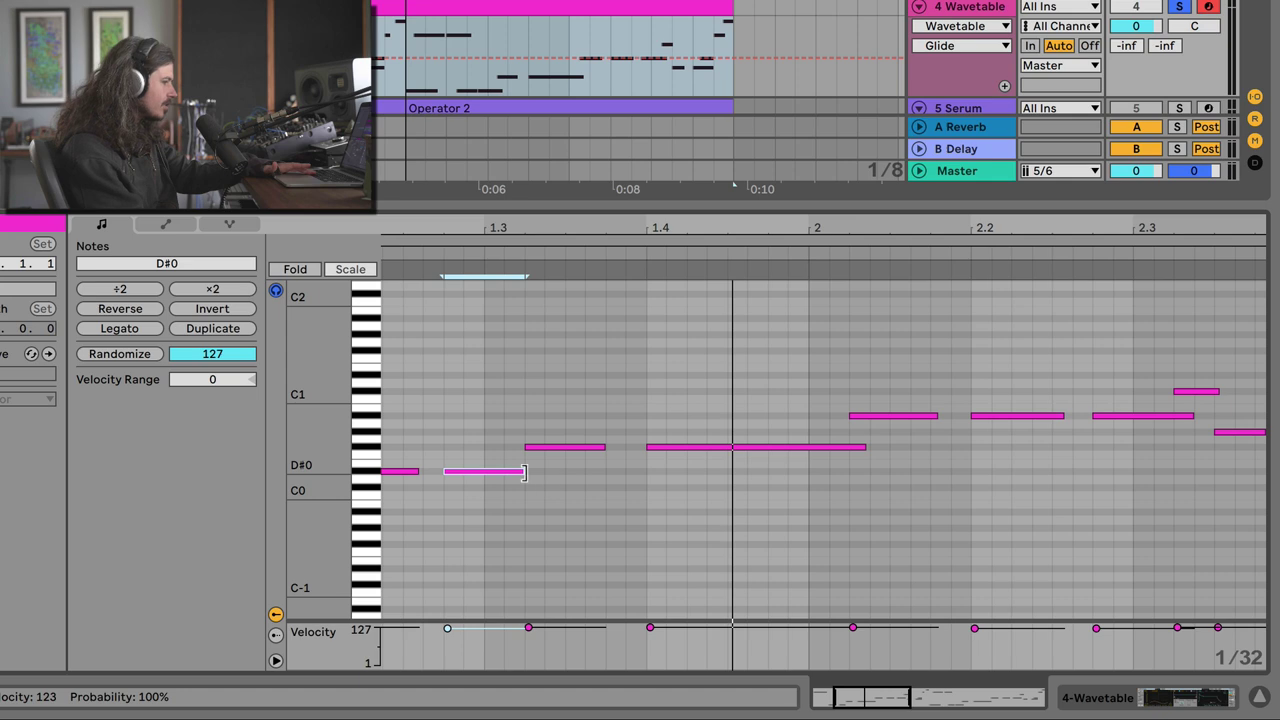
pyautogui.click(522, 471)
pyautogui.moveTo(522, 471); pyautogui.dragTo(528, 471)
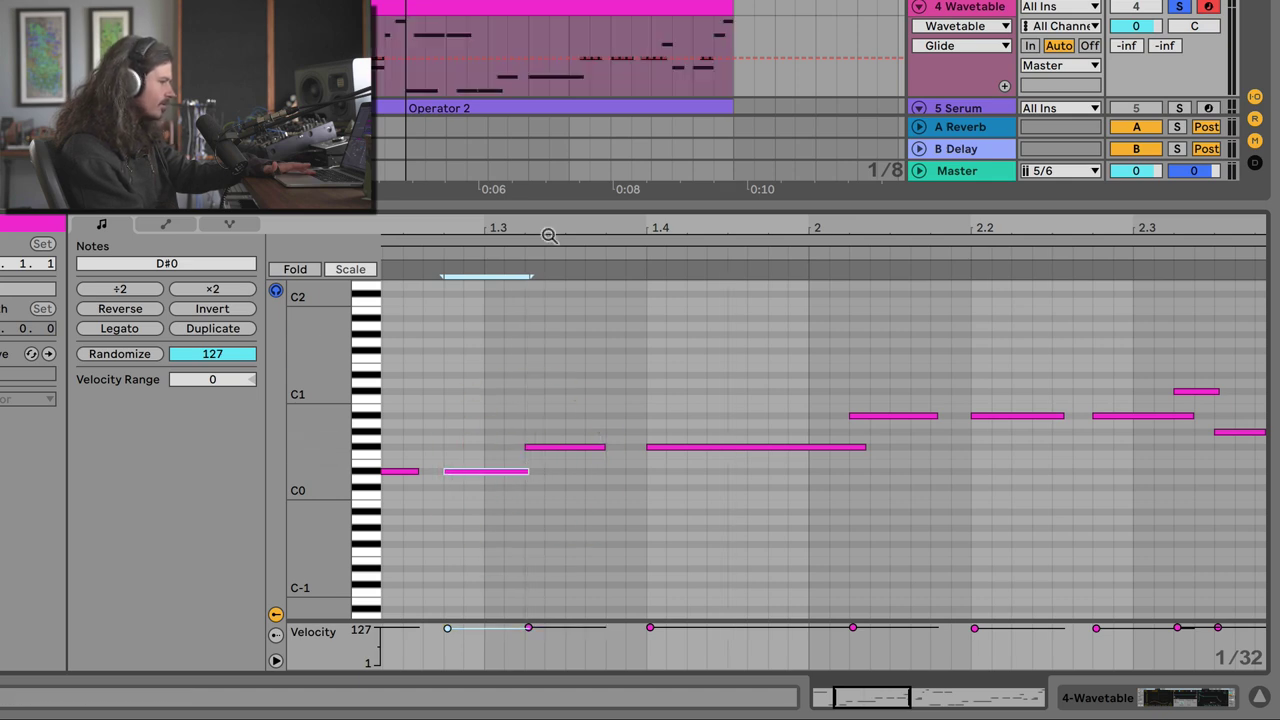
pyautogui.press('space')
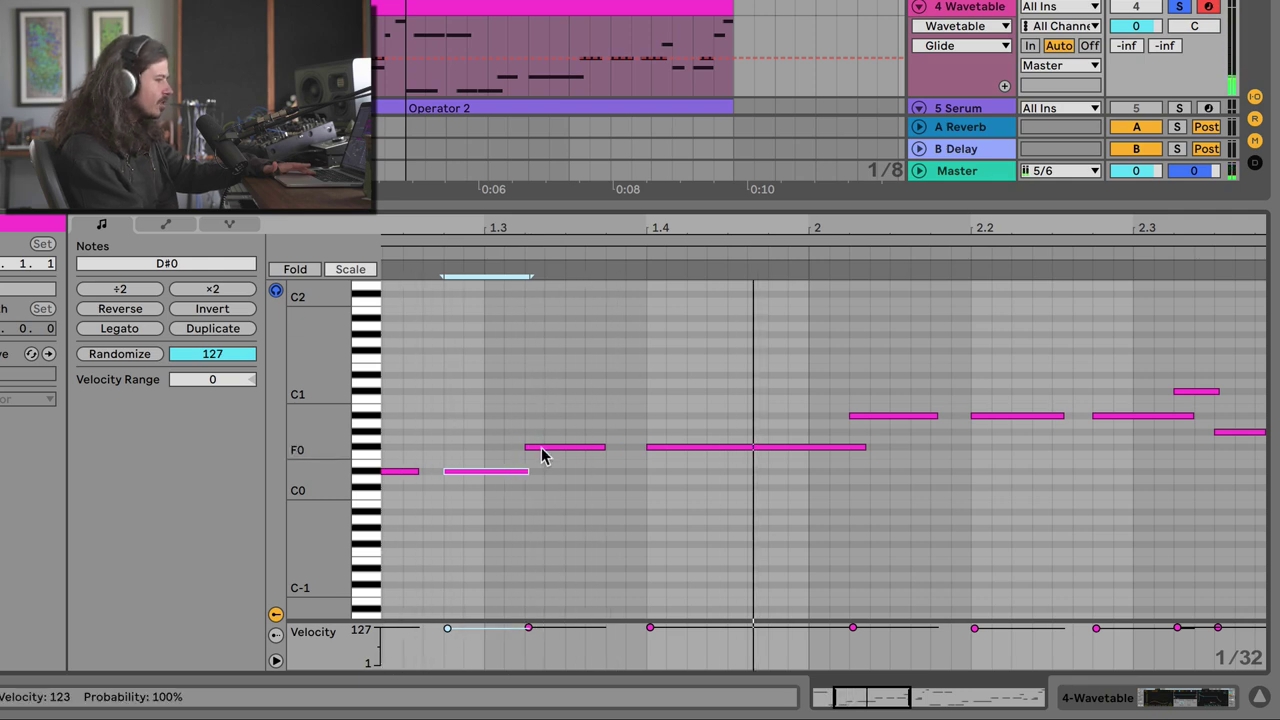
# Step: Set Wavetable's Glide to 112 ms and play back the overlapping D#0 and F#0 notes in the clip
pyautogui.hotkey('shift', 'Tab')
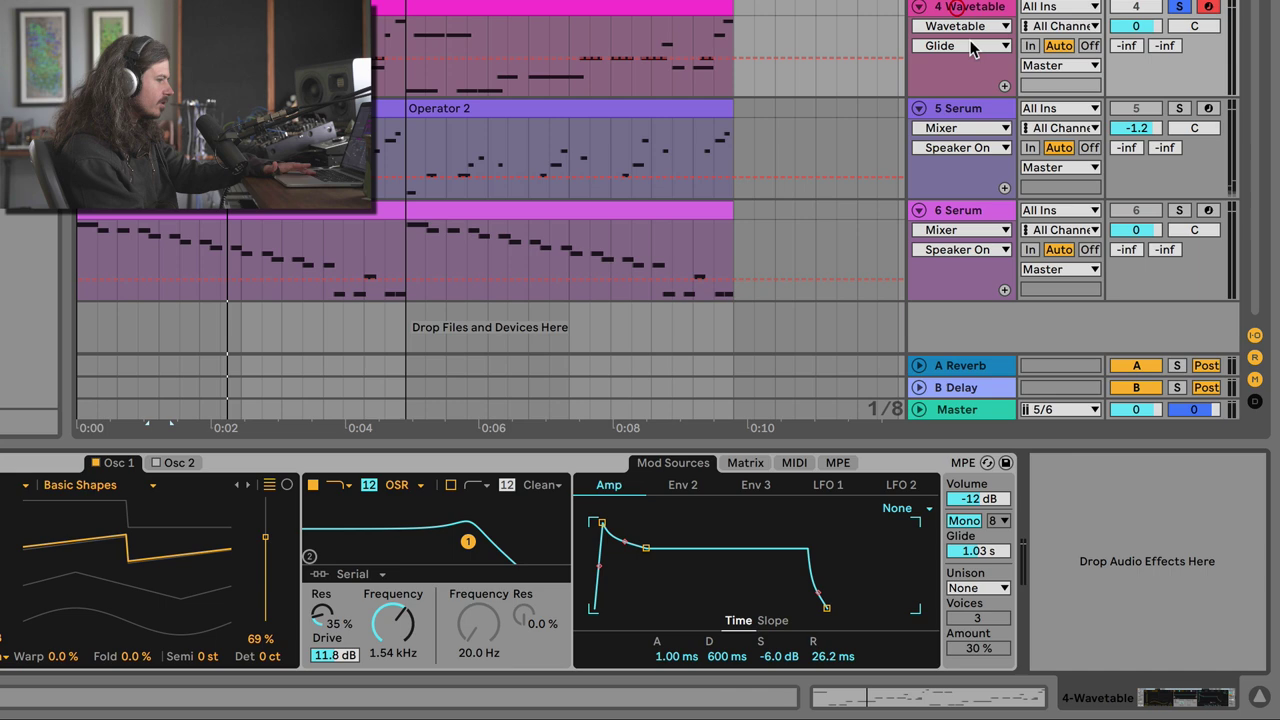
pyautogui.moveTo(975, 556); pyautogui.dragTo(975, 600)
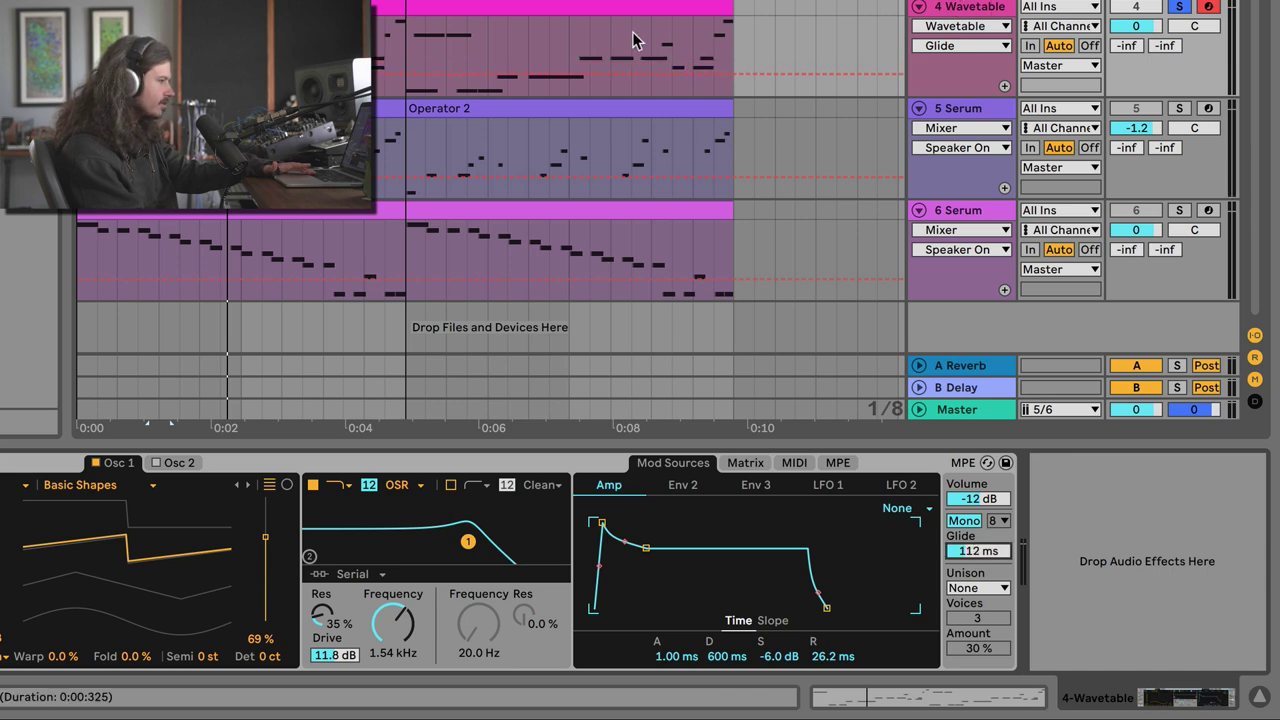
pyautogui.hotkey('shift', 'Tab')
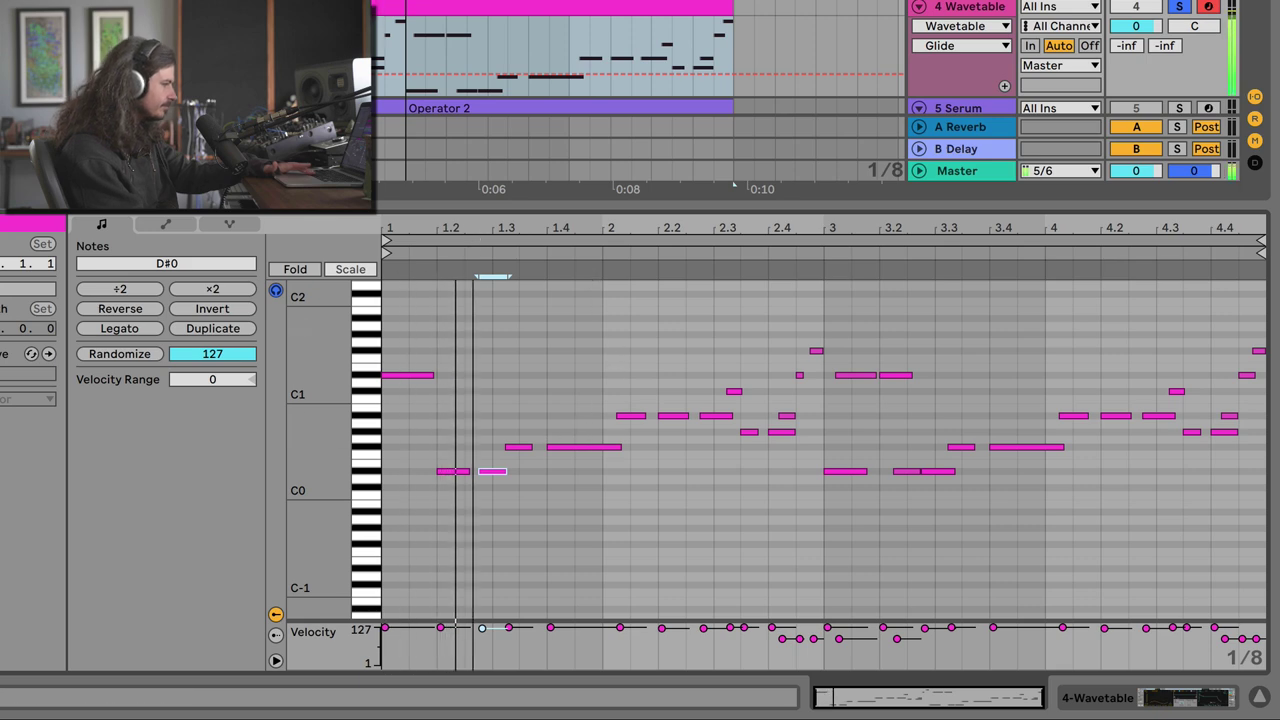
pyautogui.scroll(3, 485, 330)
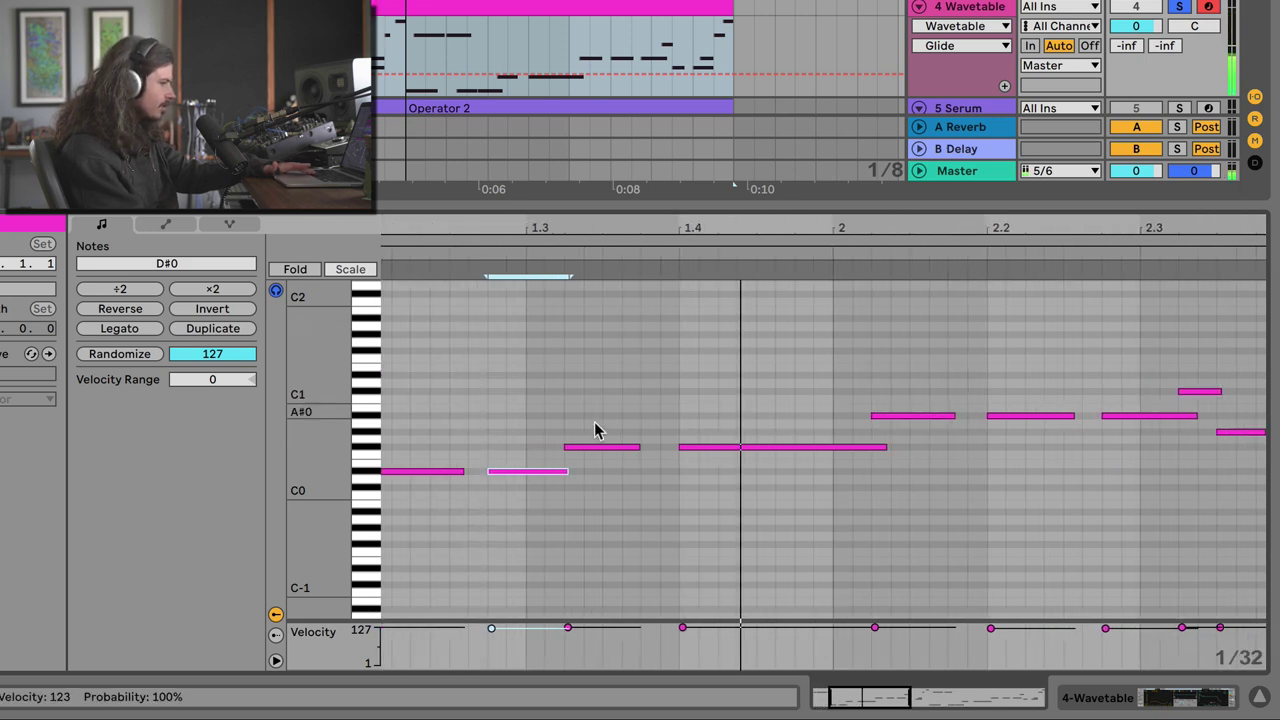
pyautogui.moveTo(571, 287); pyautogui.dragTo(566, 262)
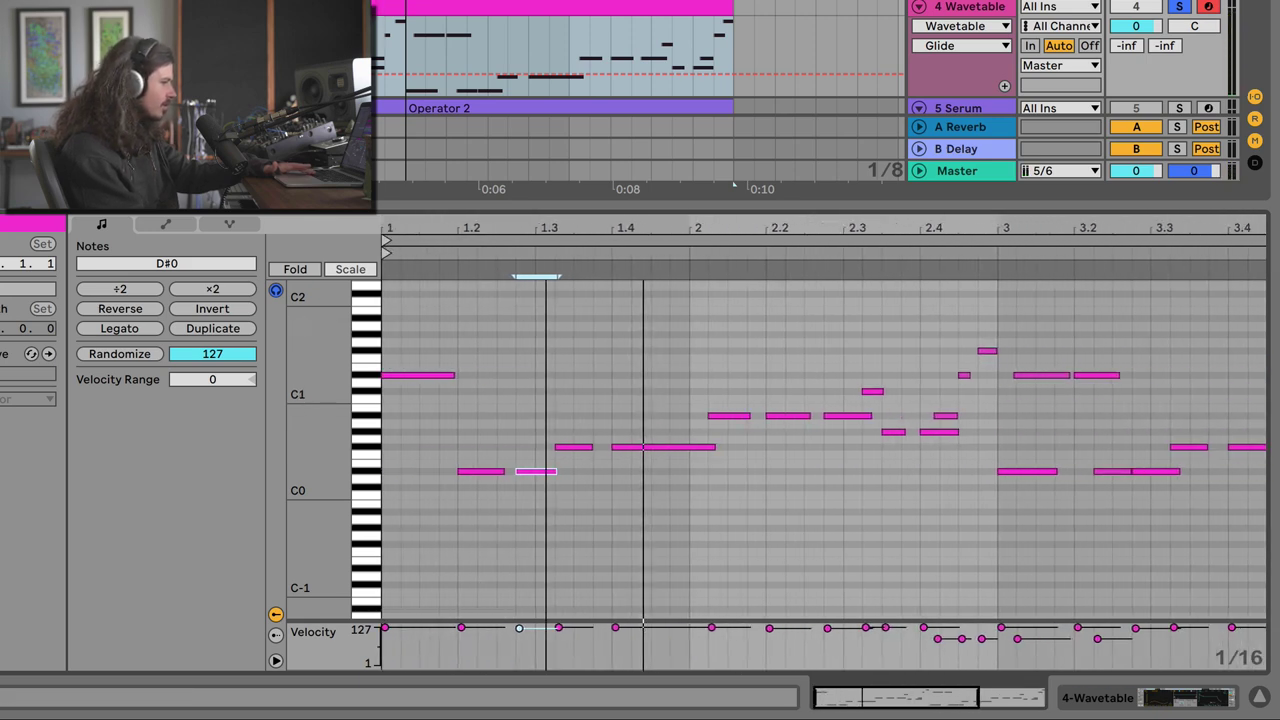
# Step: Add a D#0 note from 1.1.2 to 1.2.1 under the opening D#1 note, and play back the slide
pyautogui.moveTo(428, 229); pyautogui.dragTo(503, 408)
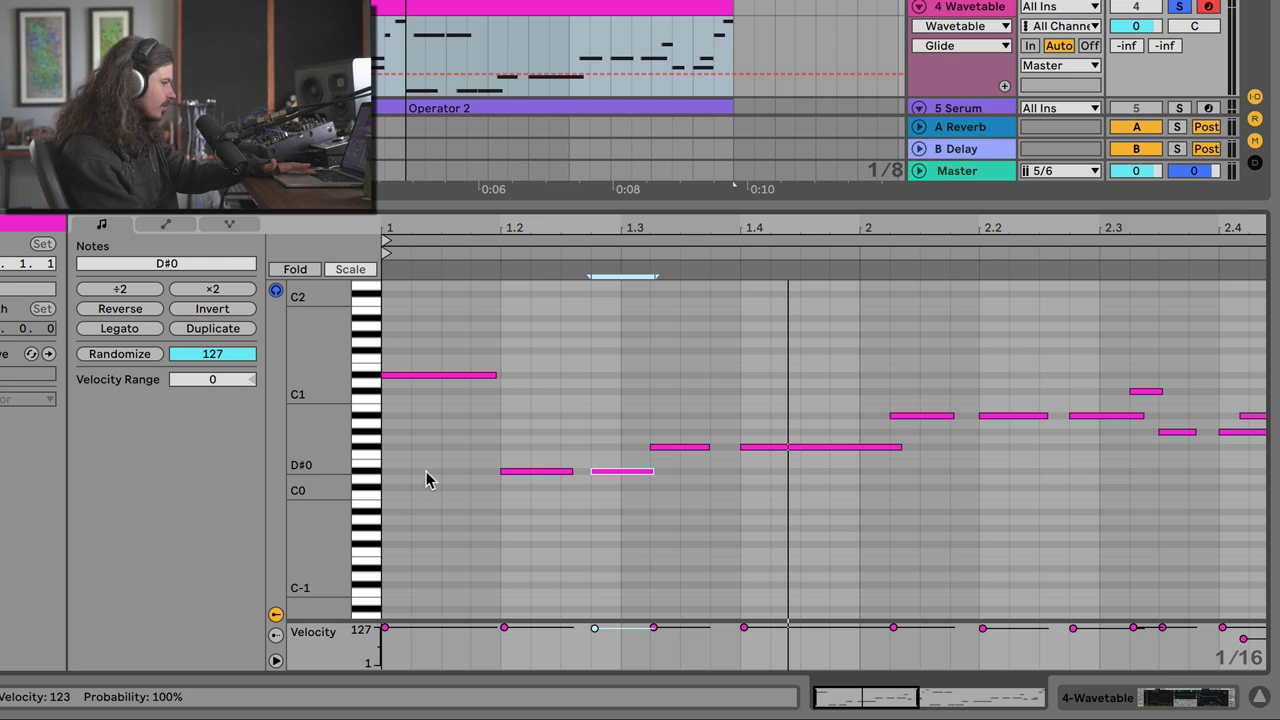
pyautogui.click(403, 375)
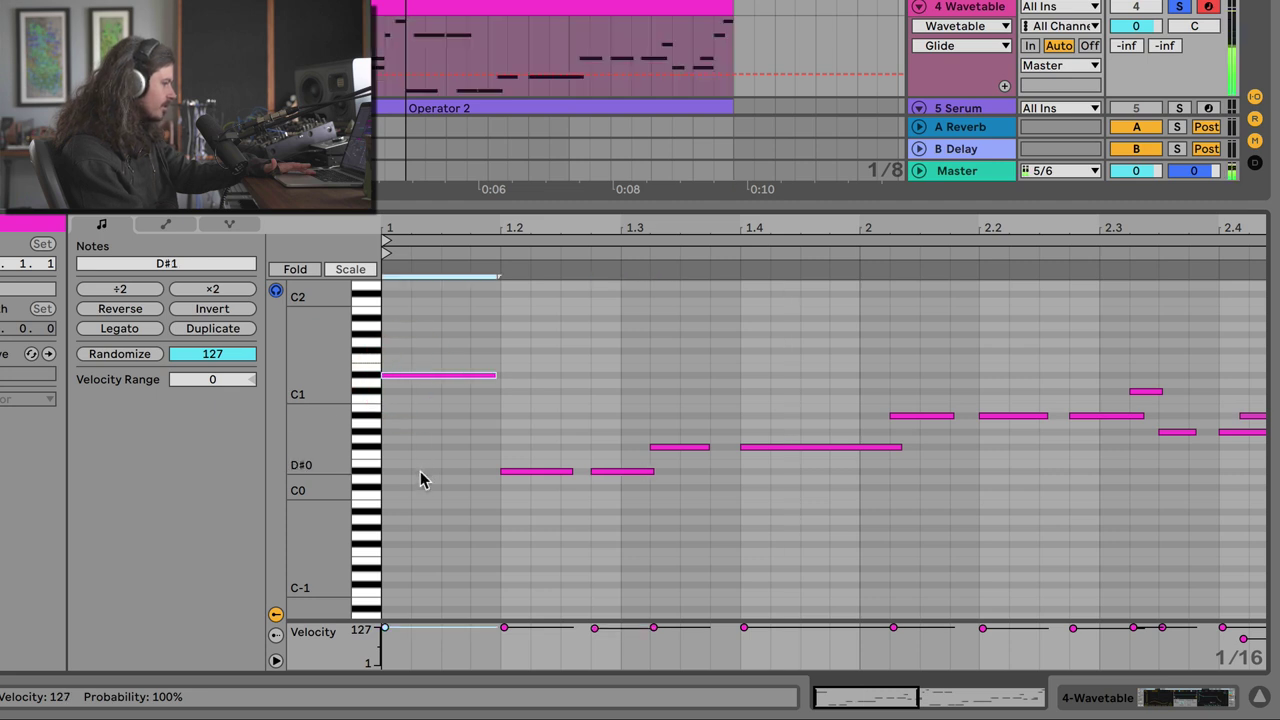
pyautogui.doubleClick(421, 472)
pyautogui.moveTo(440, 472); pyautogui.dragTo(500, 471)
pyautogui.click(429, 229)
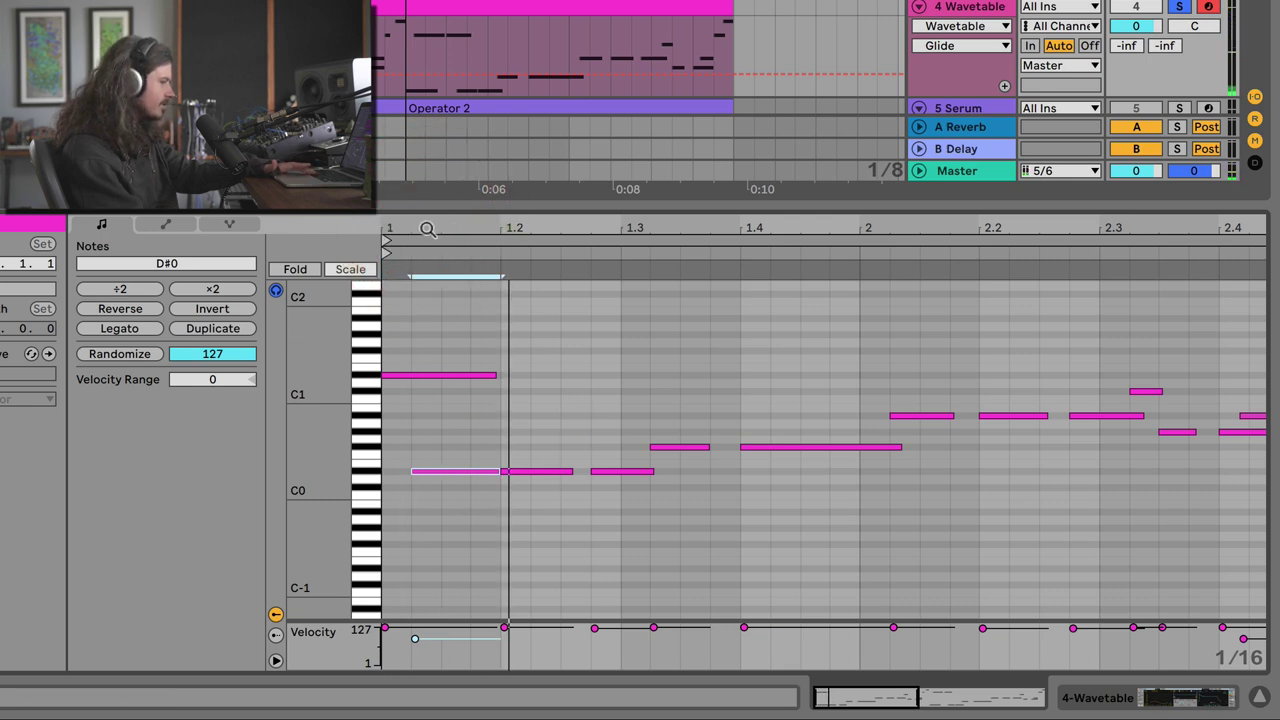
pyautogui.press('space')
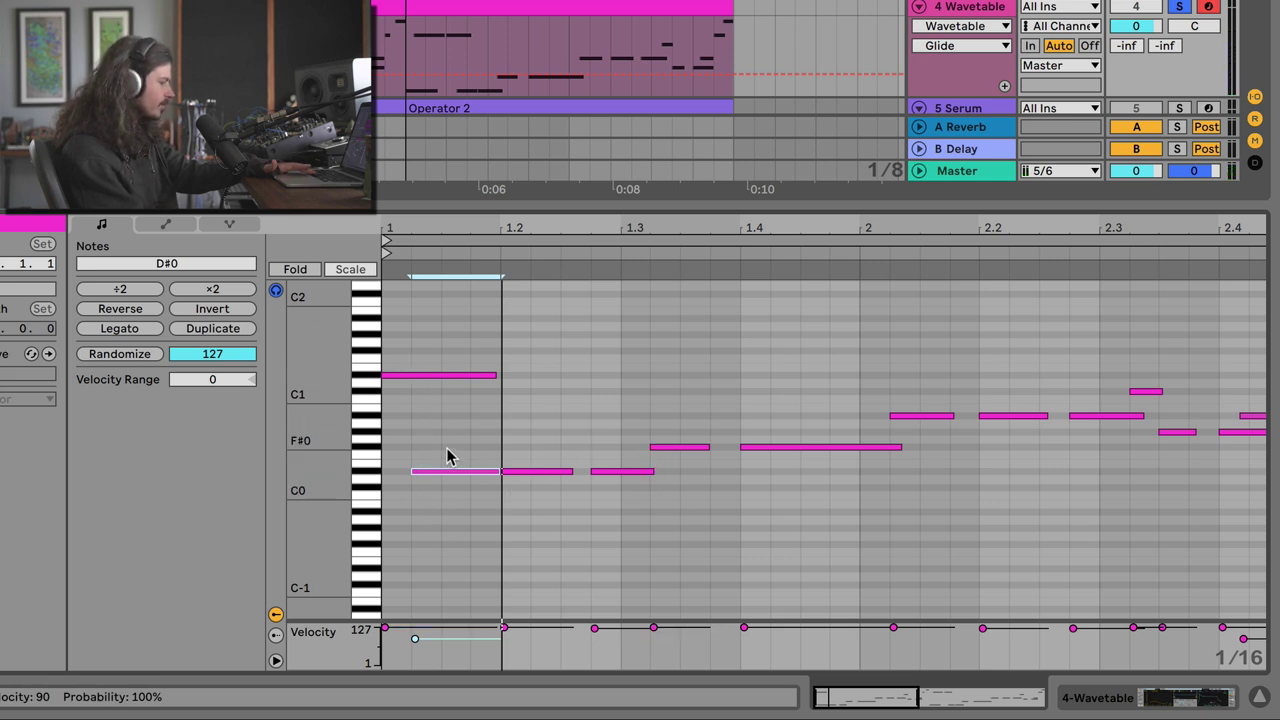
# Step: Enlarge the 4 Wavetable track and draw a raised Glide automation section from just before the added D#0 note to beat 1.2
pyautogui.scroll(3, 444, 453)
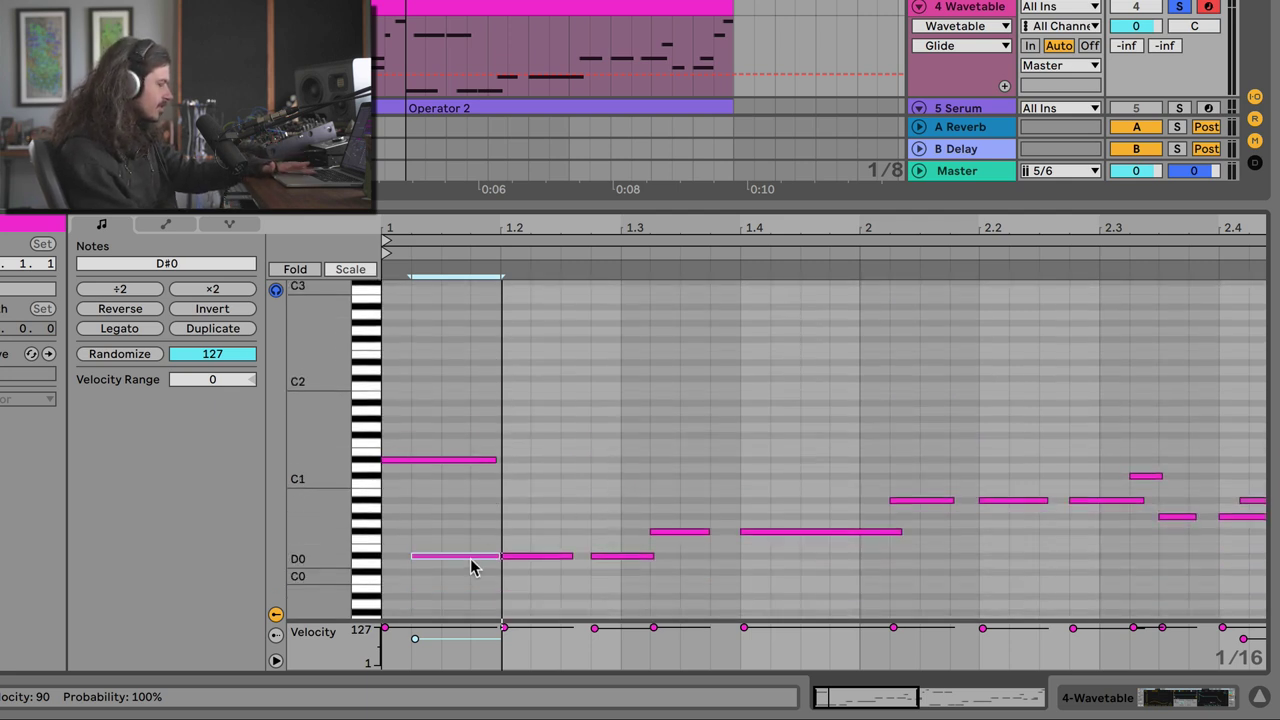
pyautogui.scroll(-1, 400, 458)
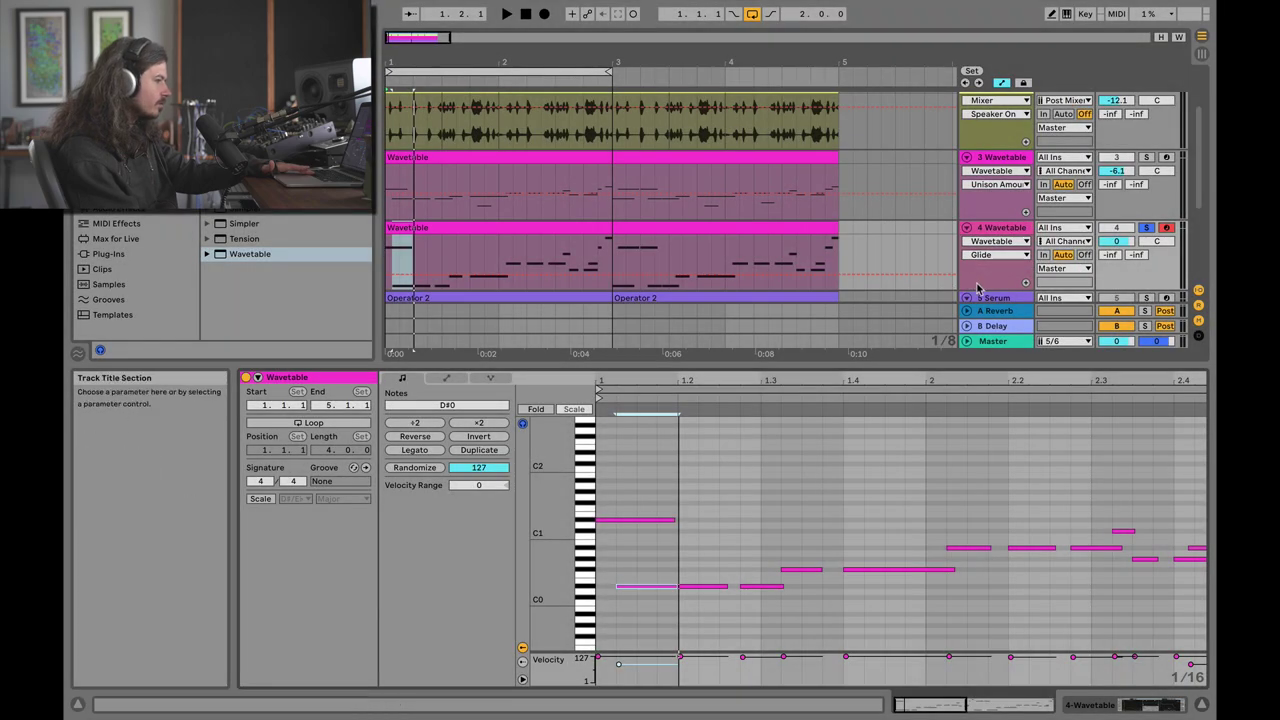
pyautogui.moveTo(979, 289)
pyautogui.mouseDown()
pyautogui.moveTo(983, 325)
pyautogui.moveTo(980, 285)
pyautogui.moveTo(979, 300)
pyautogui.mouseUp()
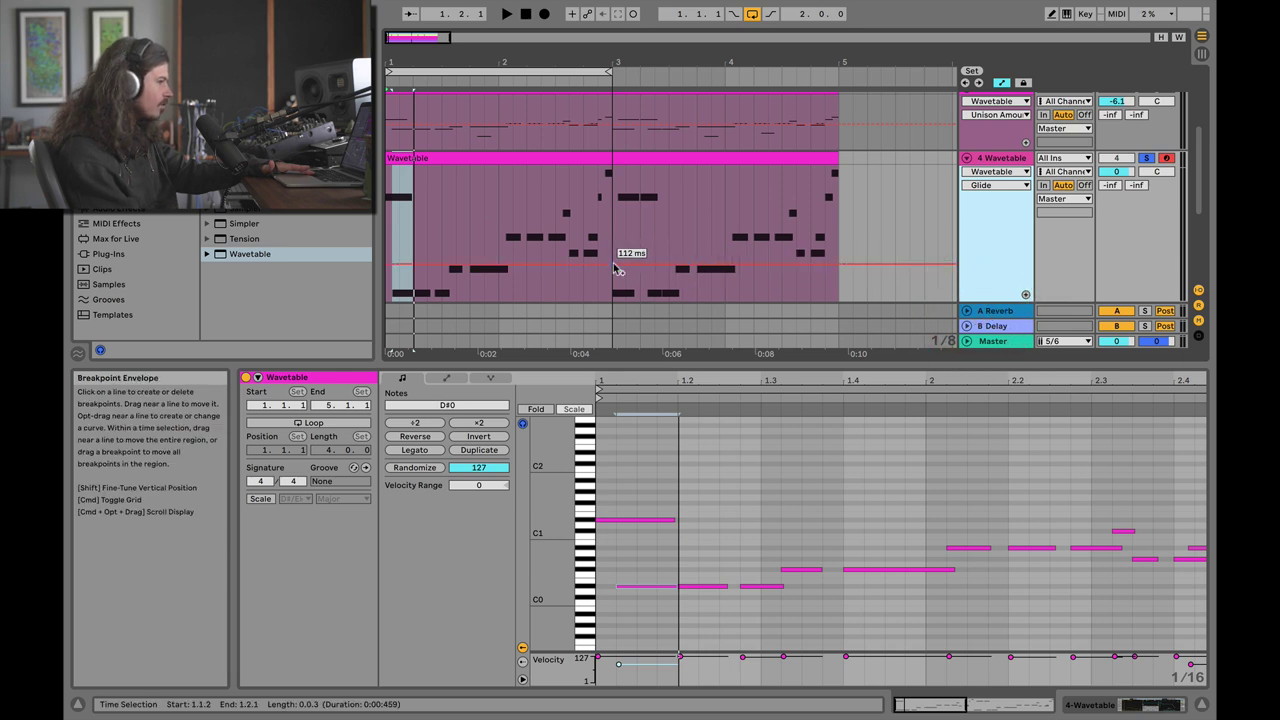
pyautogui.moveTo(398, 35); pyautogui.dragTo(461, 177)
pyautogui.press('b')
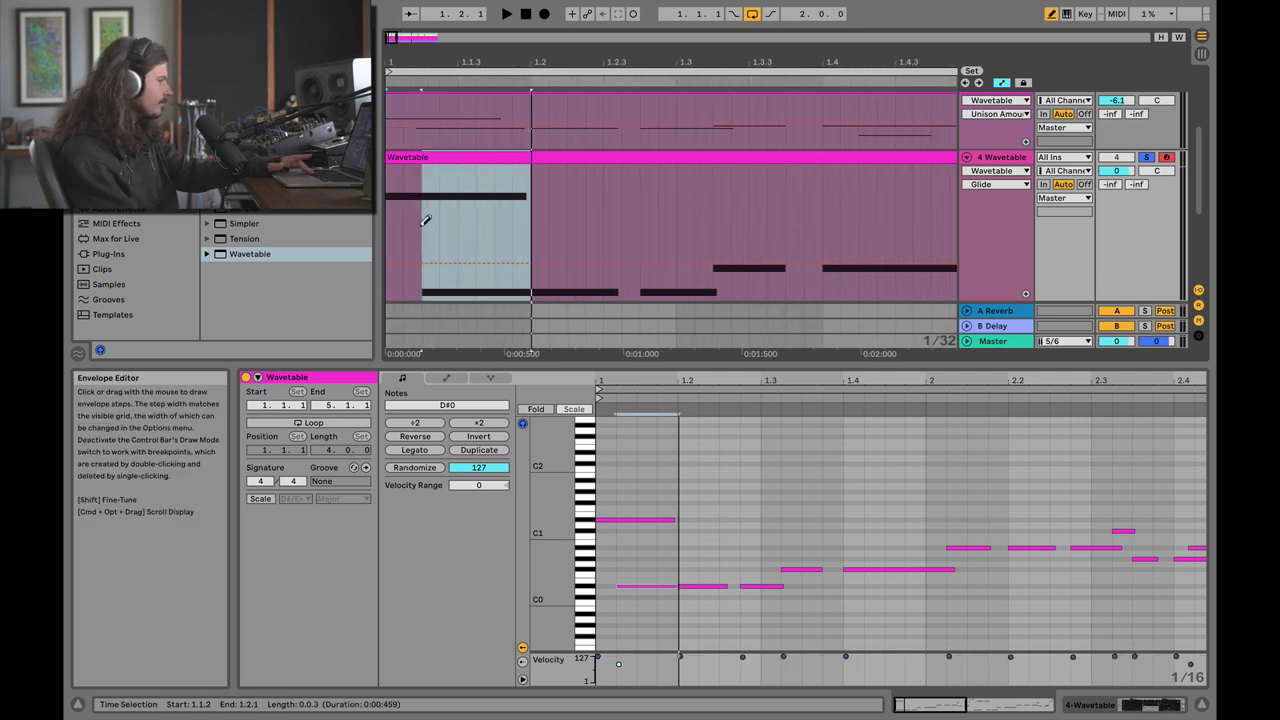
pyautogui.moveTo(424, 218)
pyautogui.mouseDown()
pyautogui.moveTo(443, 229)
pyautogui.moveTo(500, 214)
pyautogui.moveTo(523, 229)
pyautogui.moveTo(517, 217)
pyautogui.moveTo(414, 223)
pyautogui.mouseUp()
pyautogui.press('space')
pyautogui.press('space')
pyautogui.press('space')
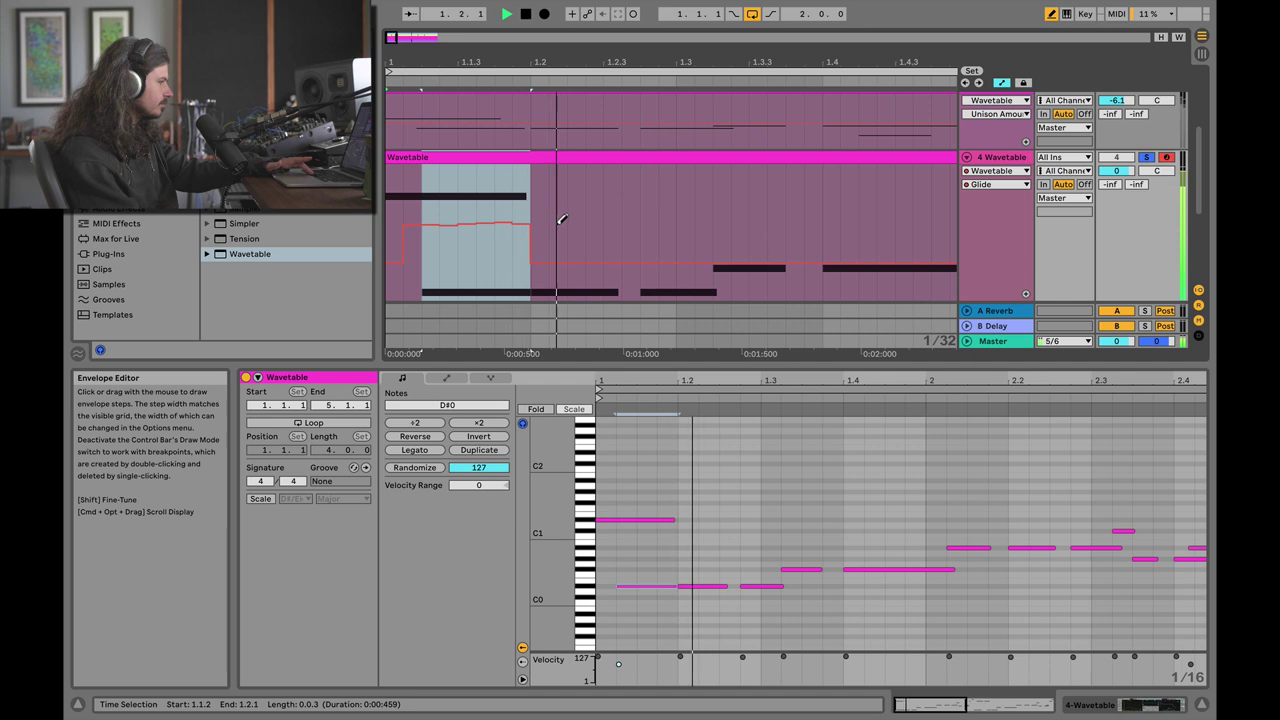
# Step: Play back the first two bars to check the drawn Glide automation and the notes that follow it
pyautogui.click(440, 217)
pyautogui.press('space')
pyautogui.press('space')
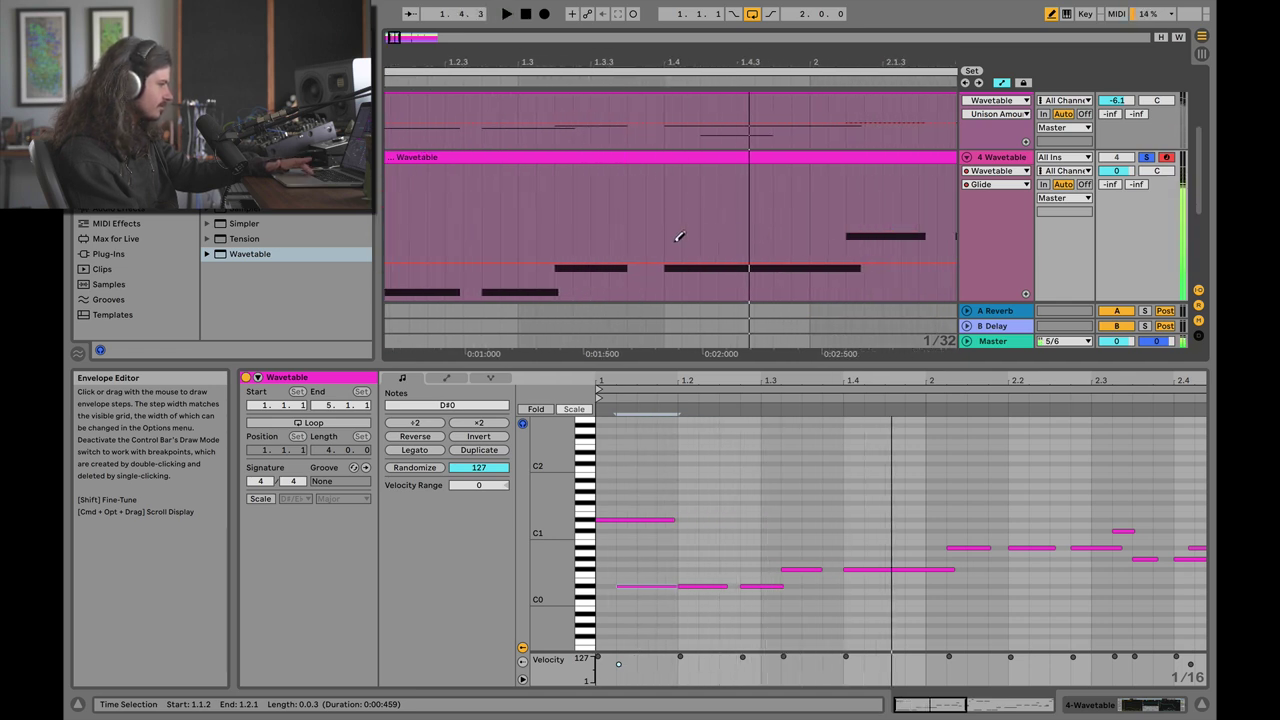
pyautogui.hscroll(-2, 603, 262)
pyautogui.hscroll(-3, 619, 267)
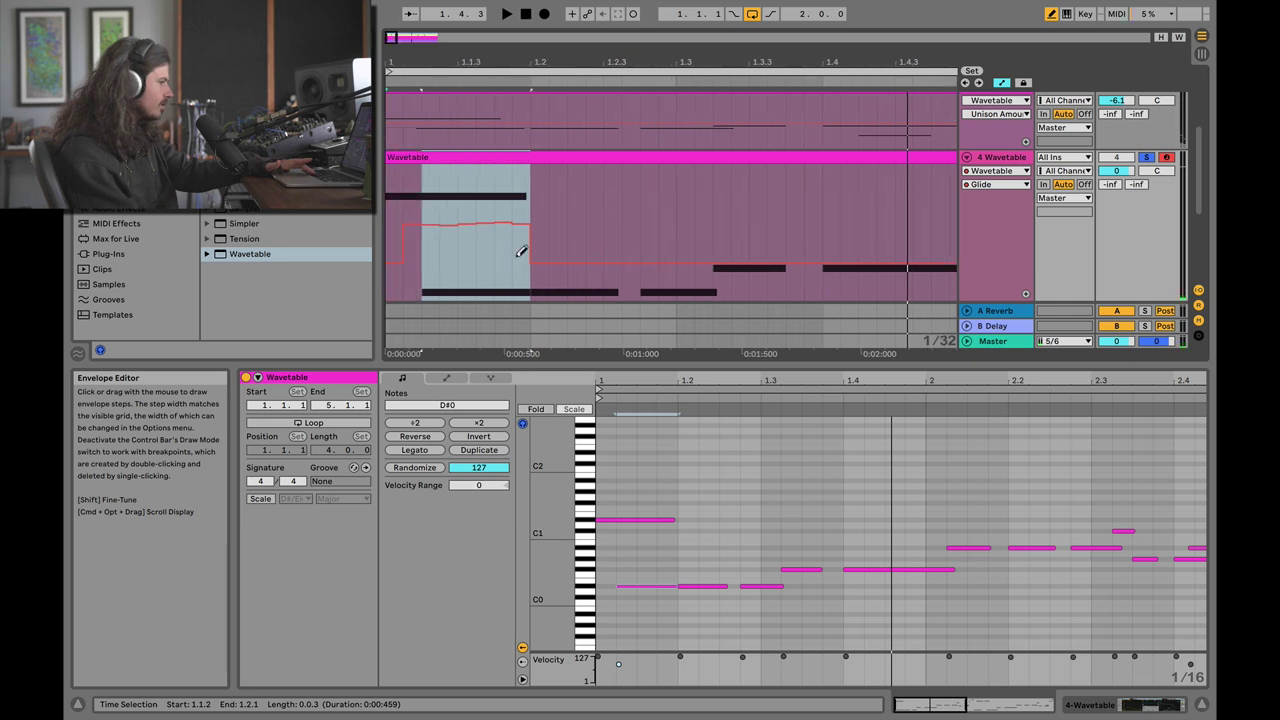
pyautogui.moveTo(398, 44); pyautogui.dragTo(398, 37)
pyautogui.press('space')
pyautogui.hscroll(2, 749, 200)
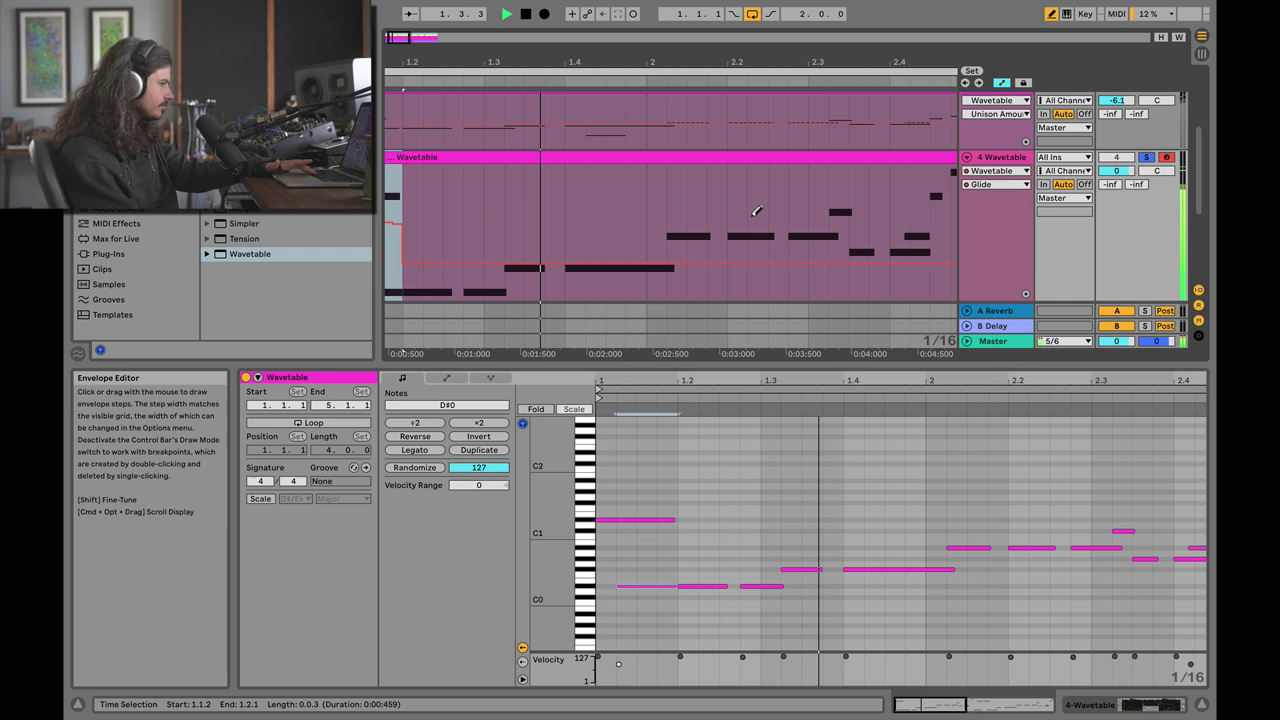
pyautogui.press('space')
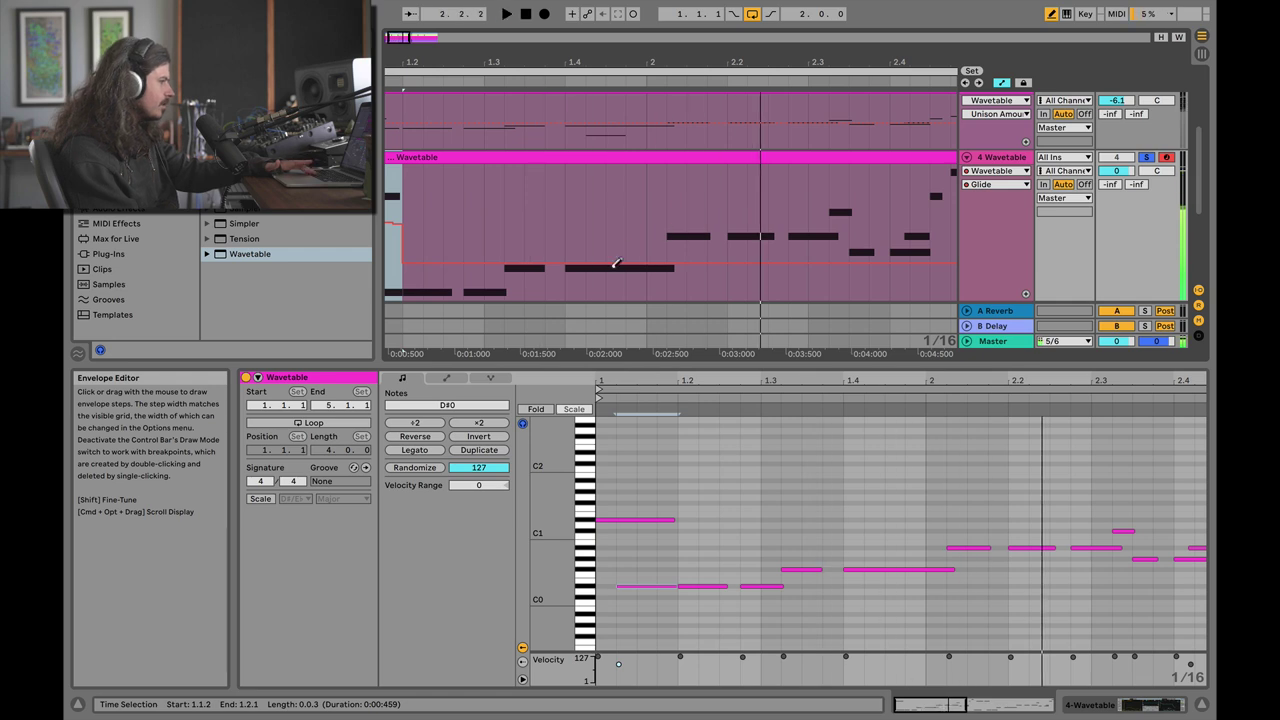
# Step: Leave draw mode and add an F#-1 note from 1.4.2 to 2.1.2 under the long F#0 note
pyautogui.scroll(-1, 602, 240)
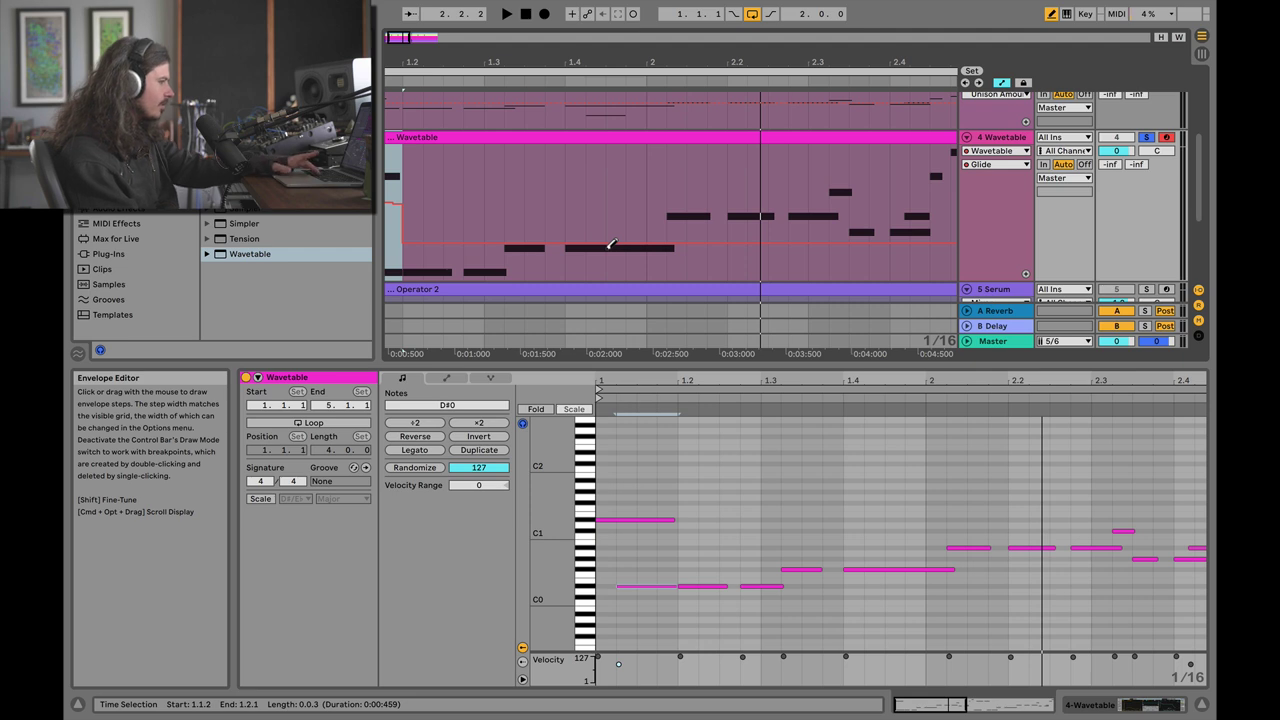
pyautogui.scroll(-1, 858, 561)
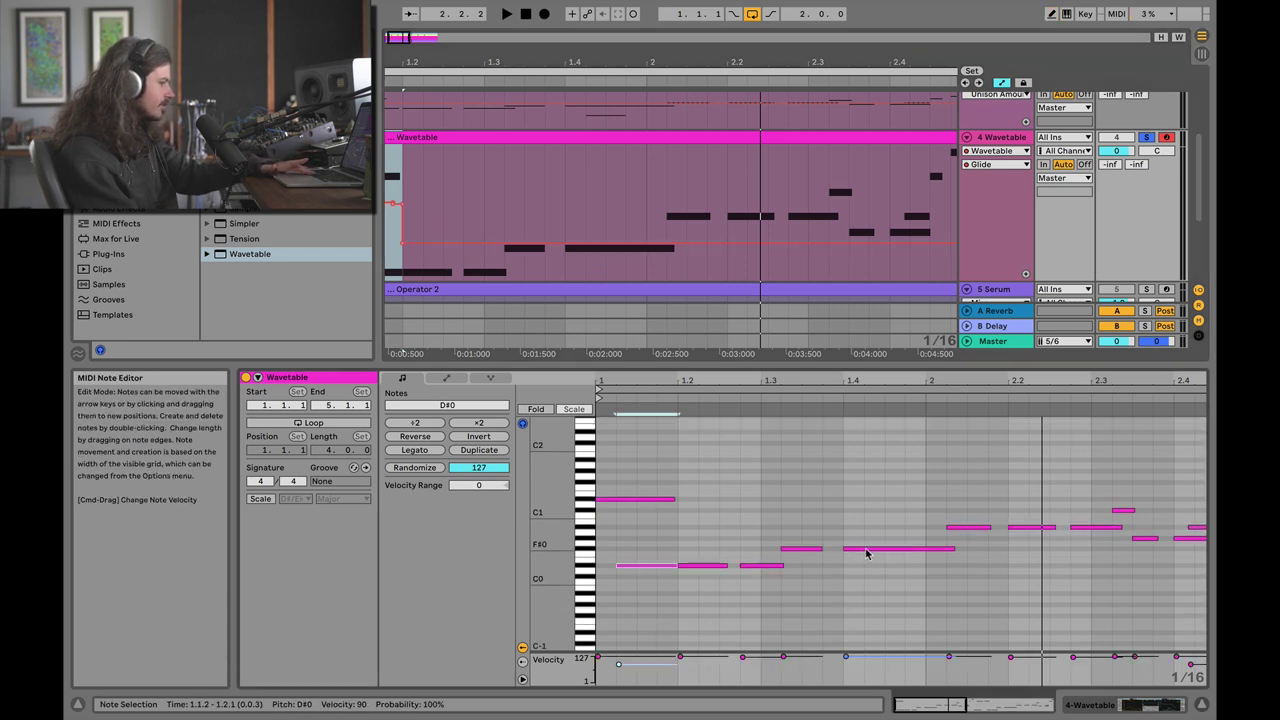
pyautogui.click(865, 549)
pyautogui.scroll(-1, 878, 588)
pyautogui.doubleClick(876, 592)
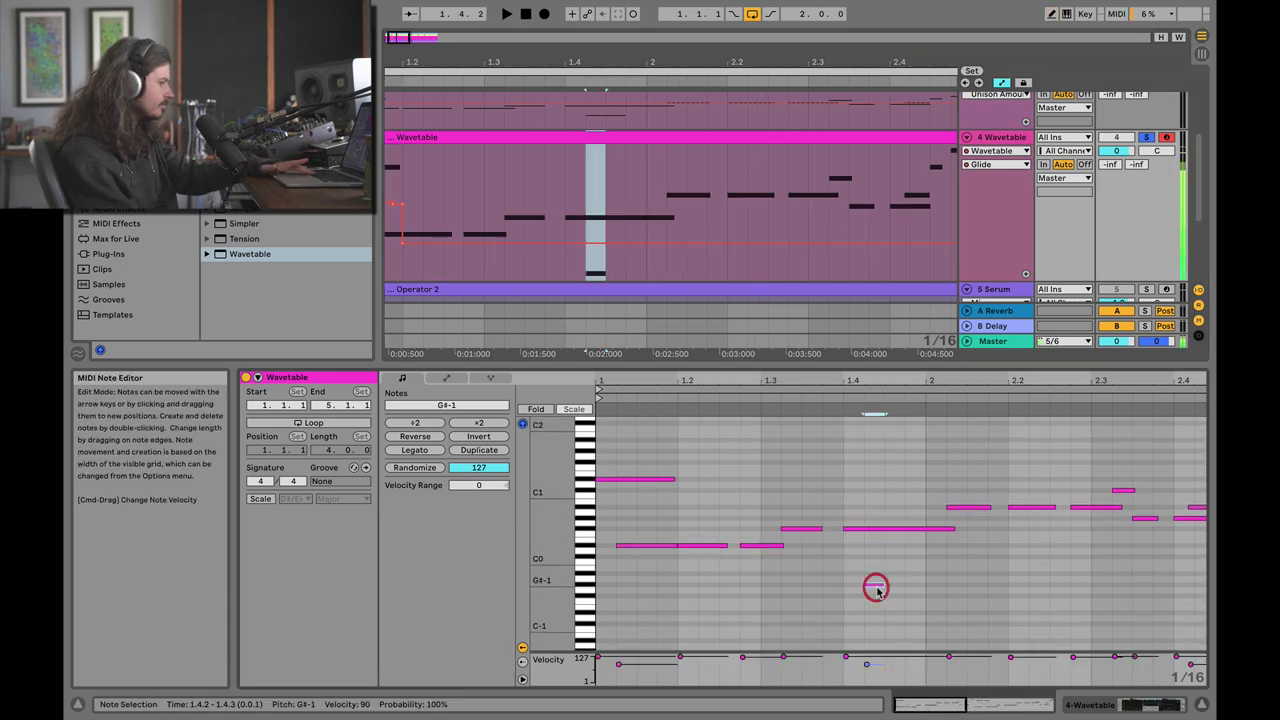
pyautogui.moveTo(877, 590); pyautogui.dragTo(940, 591)
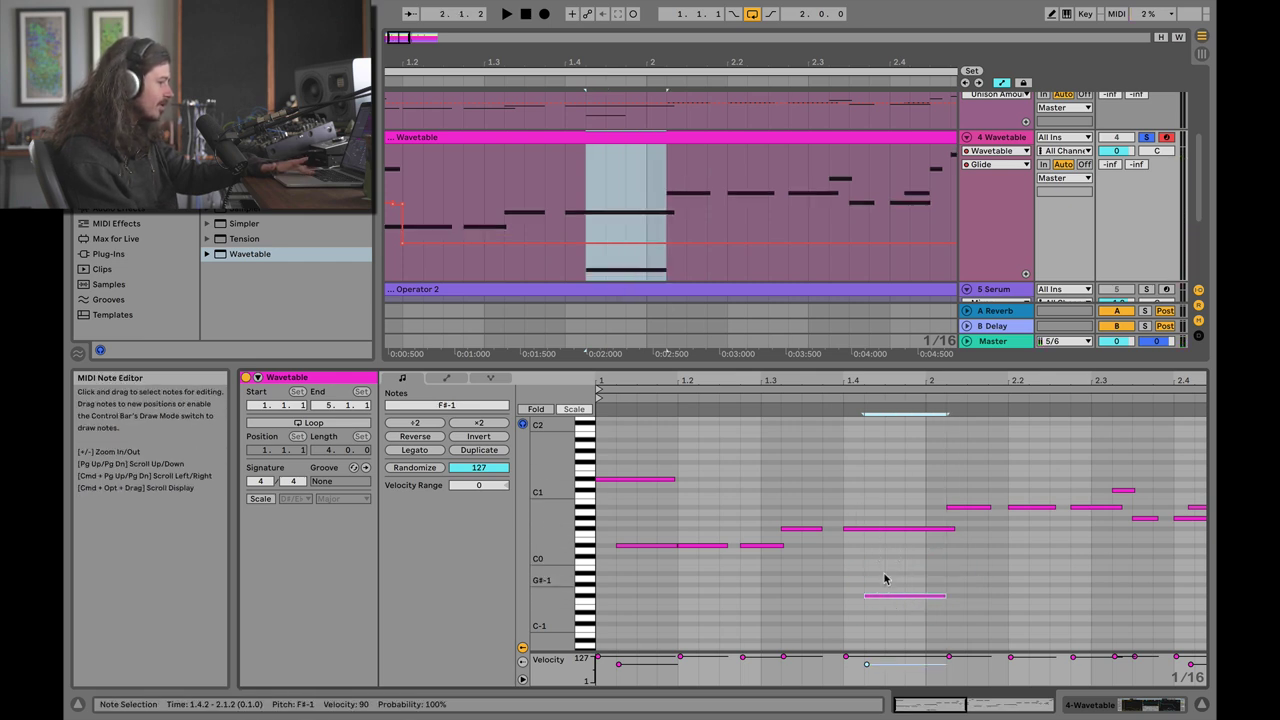
pyautogui.click(596, 246)
pyautogui.click(657, 240)
pyautogui.moveTo(605, 243); pyautogui.dragTo(605, 268)
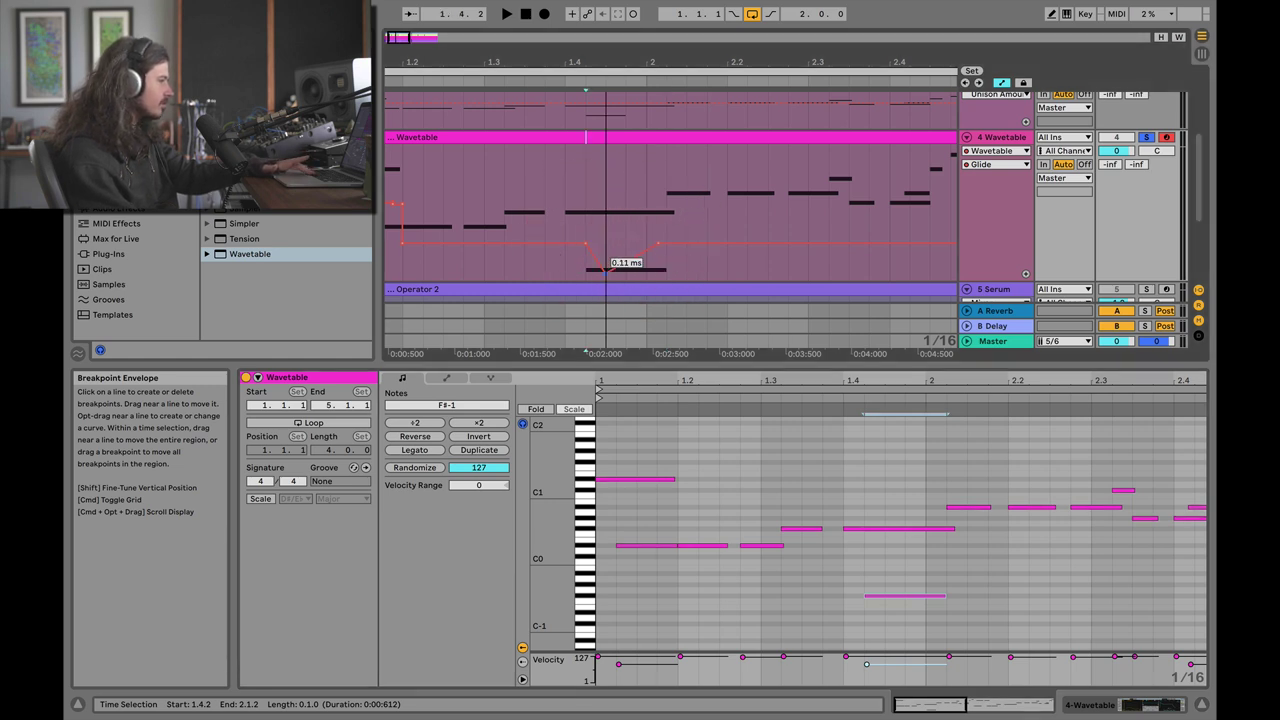
pyautogui.click(586, 243)
pyautogui.click(656, 244)
# Step: Draw a raised Glide automation section at about 1.28 s across the F#-1 note, from 1.4.2 to 2.1.2, and play it back
pyautogui.press('b')
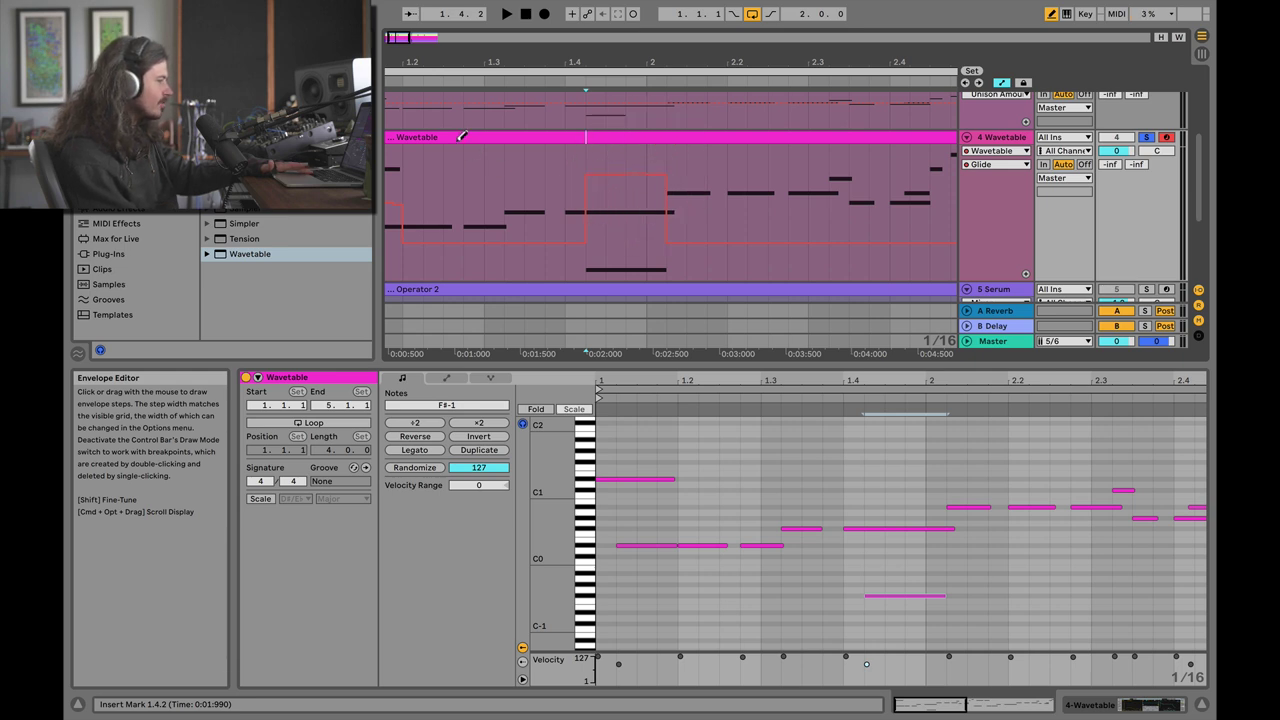
pyautogui.press('space')
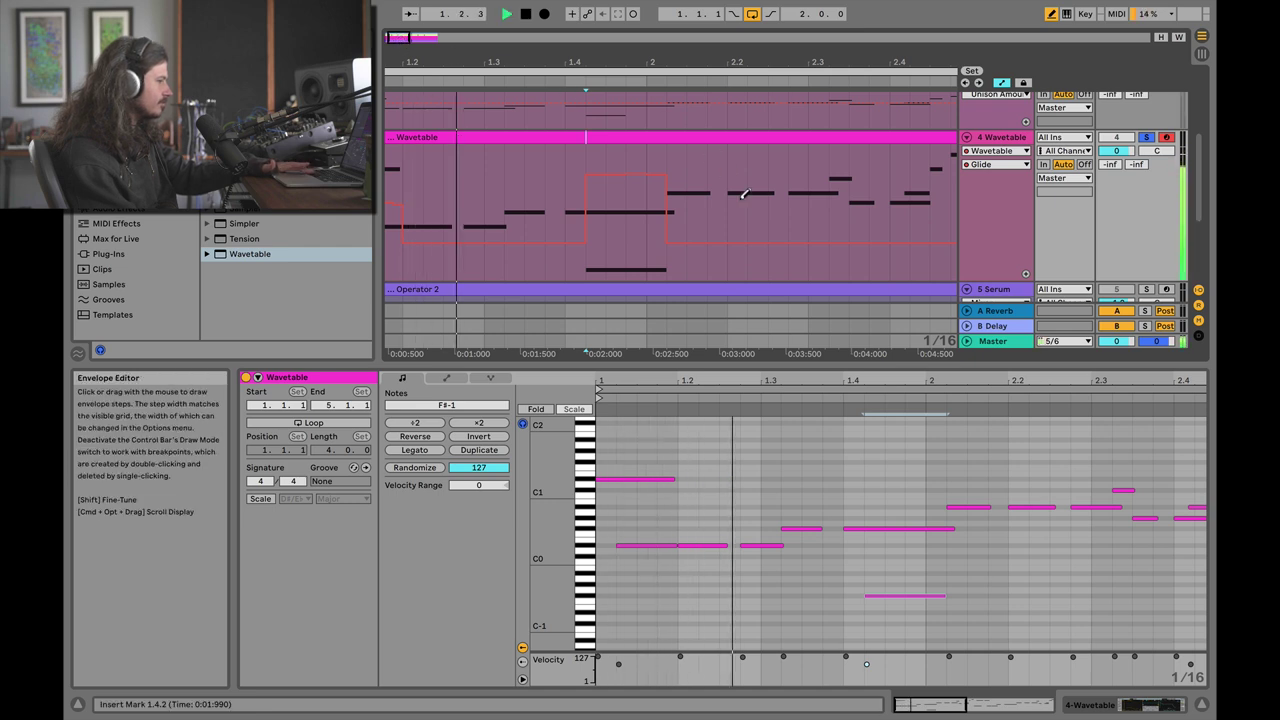
pyautogui.press('space')
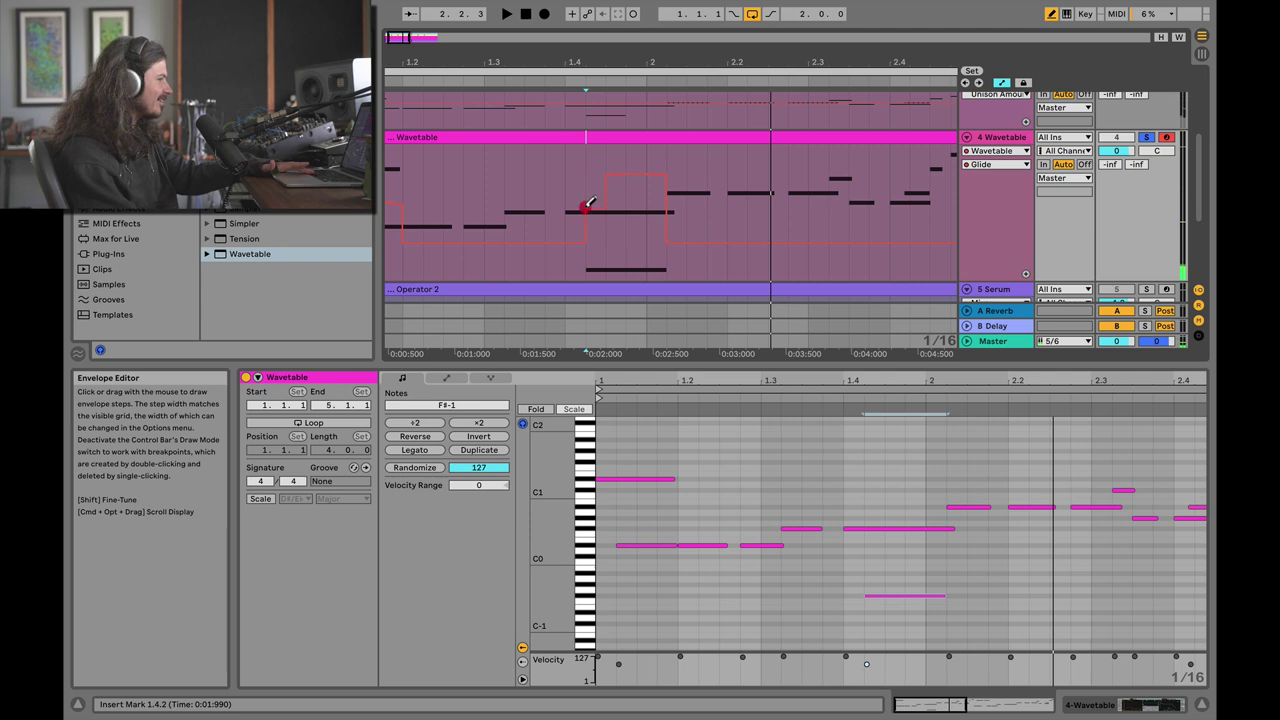
pyautogui.moveTo(657, 203); pyautogui.dragTo(639, 207)
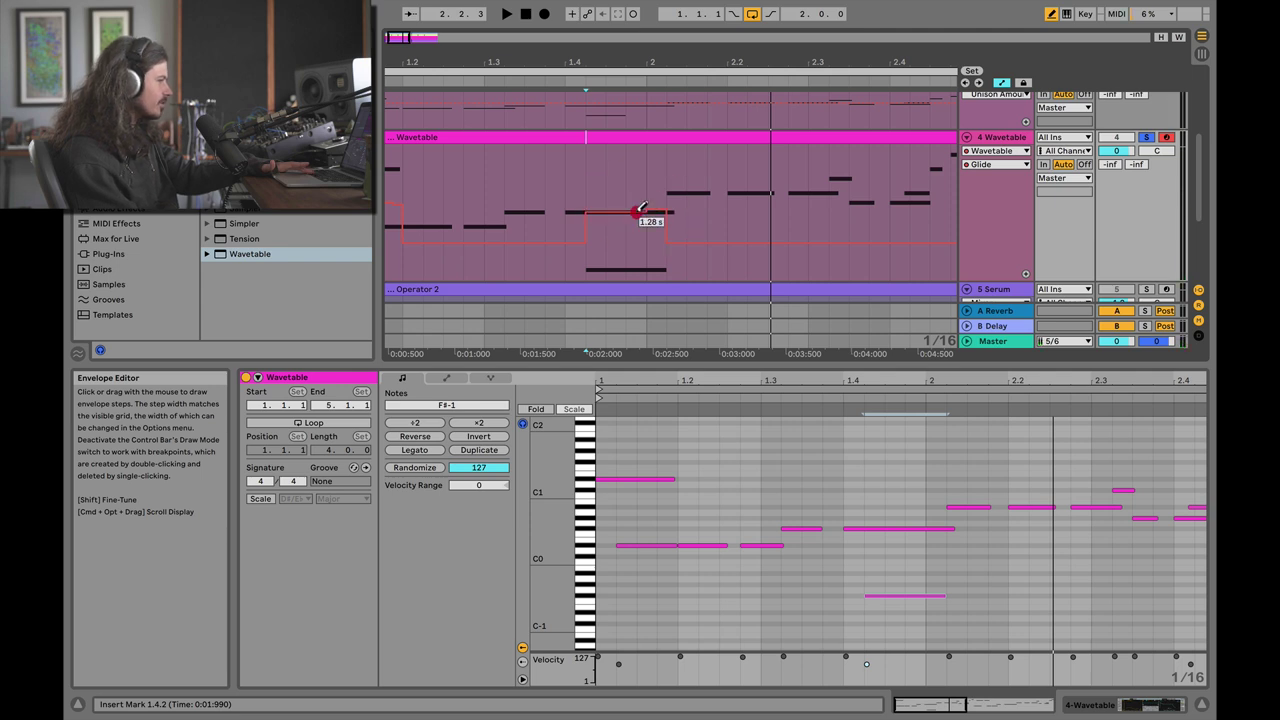
pyautogui.click(593, 83)
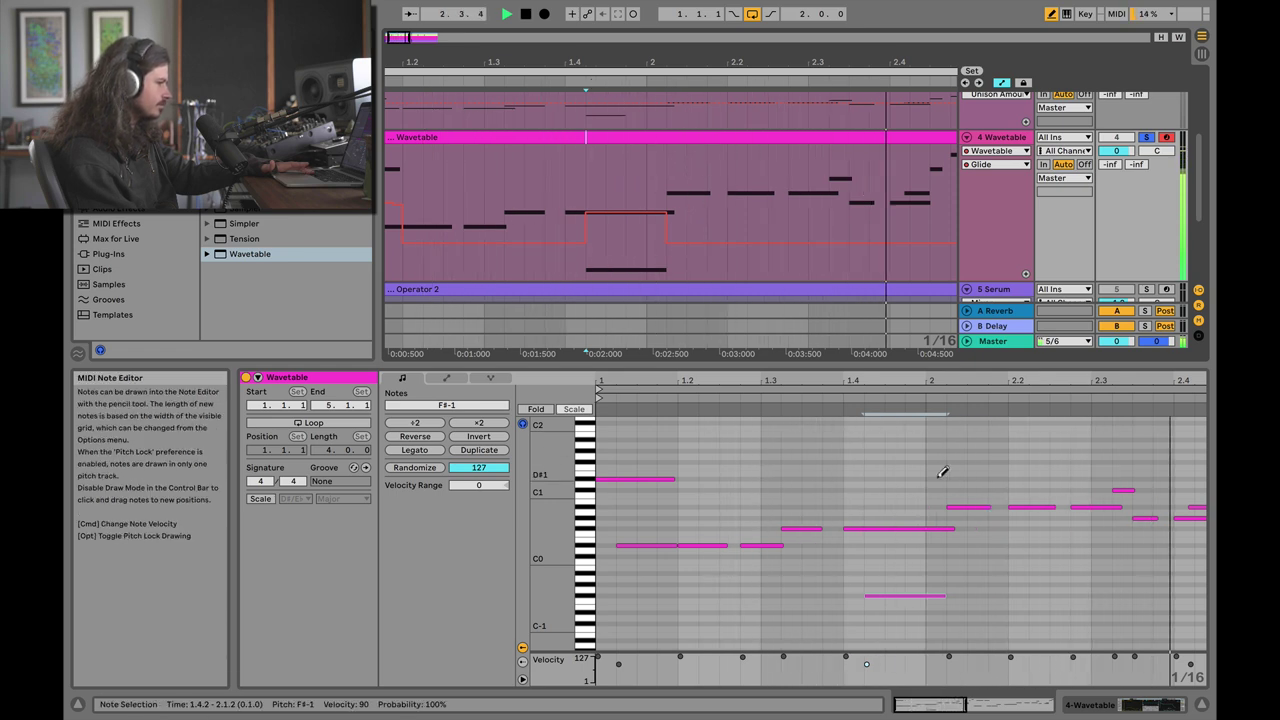
pyautogui.press('space')
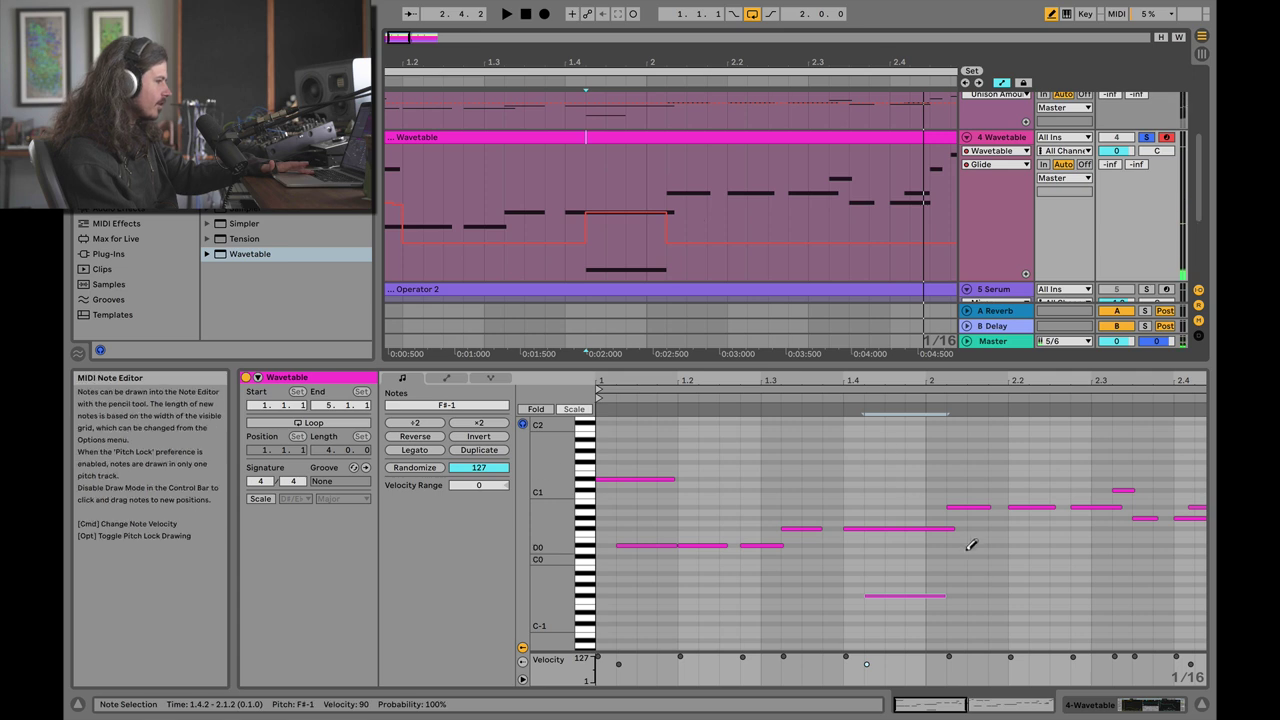
# Step: Leave draw mode, shorten the long F#0 note to end at 2.1.2 with the F#-1 note, and play back the result
pyautogui.click(945, 529)
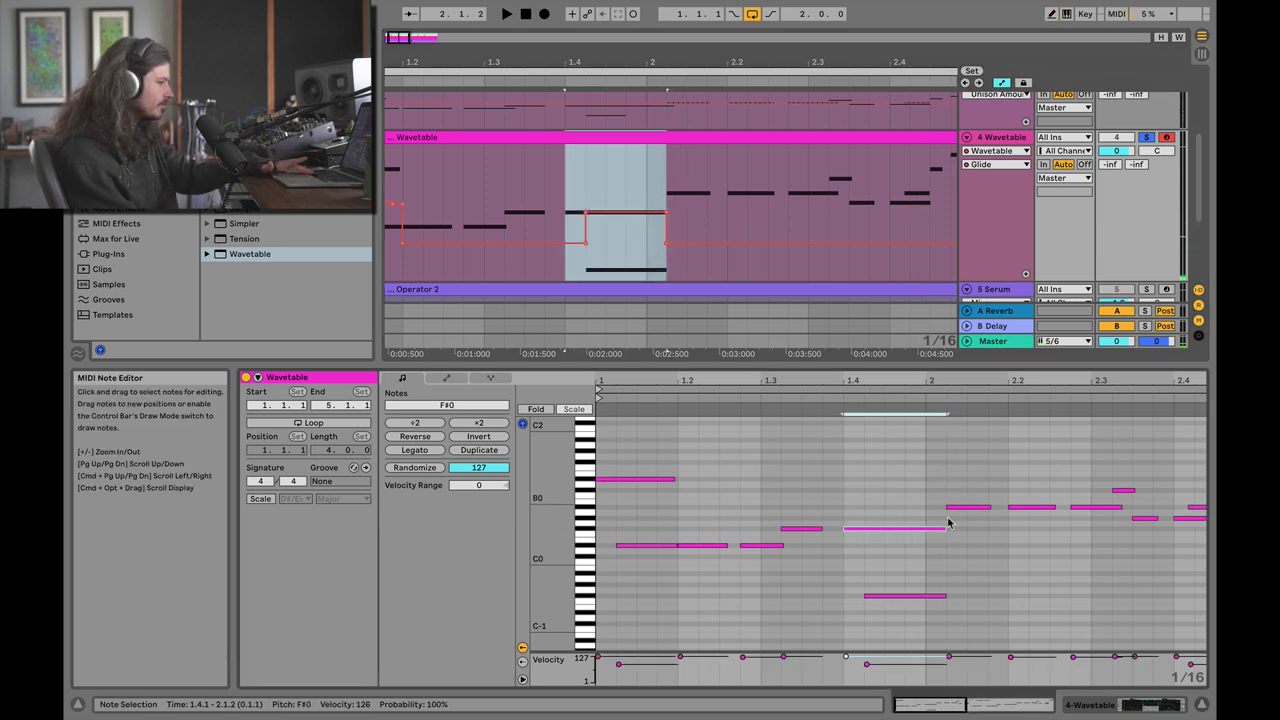
pyautogui.press('space')
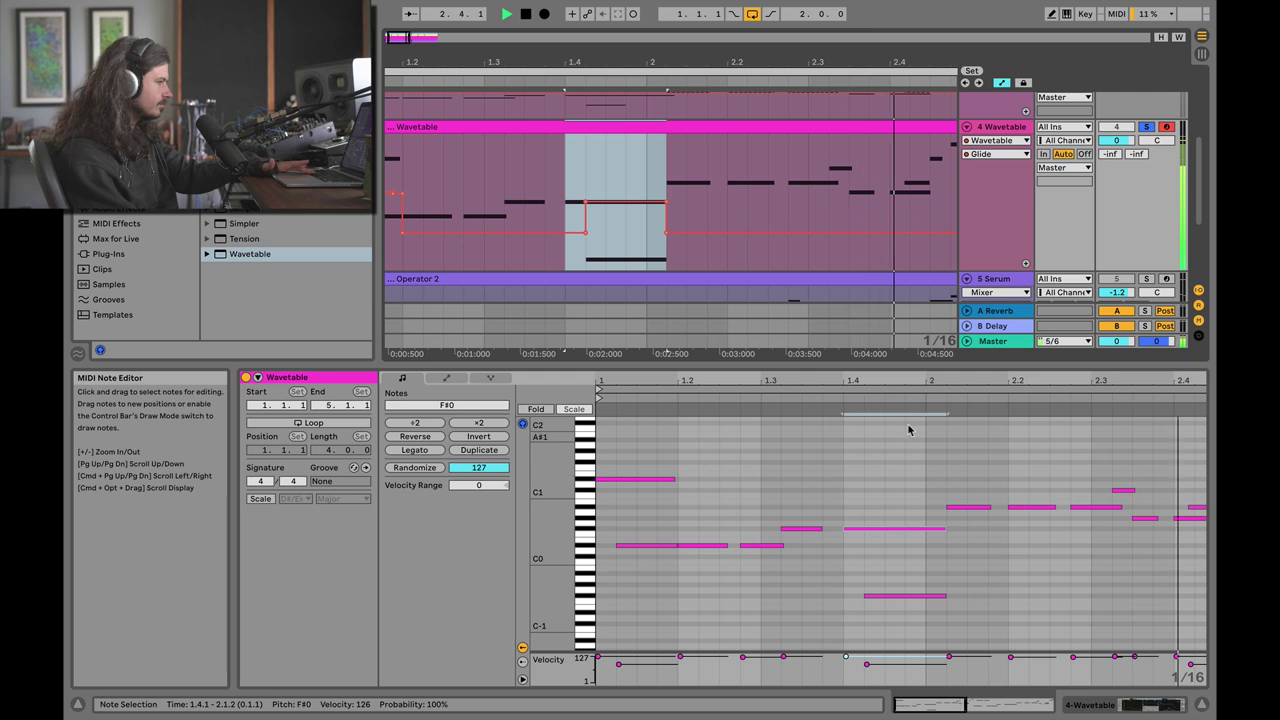
pyautogui.press('space')
# Step: Shorten the A#0 note starting at 2.2.4 so it only slightly overlaps the following C#1 note, and play back the passage
pyautogui.hscroll(3, 1079, 516)
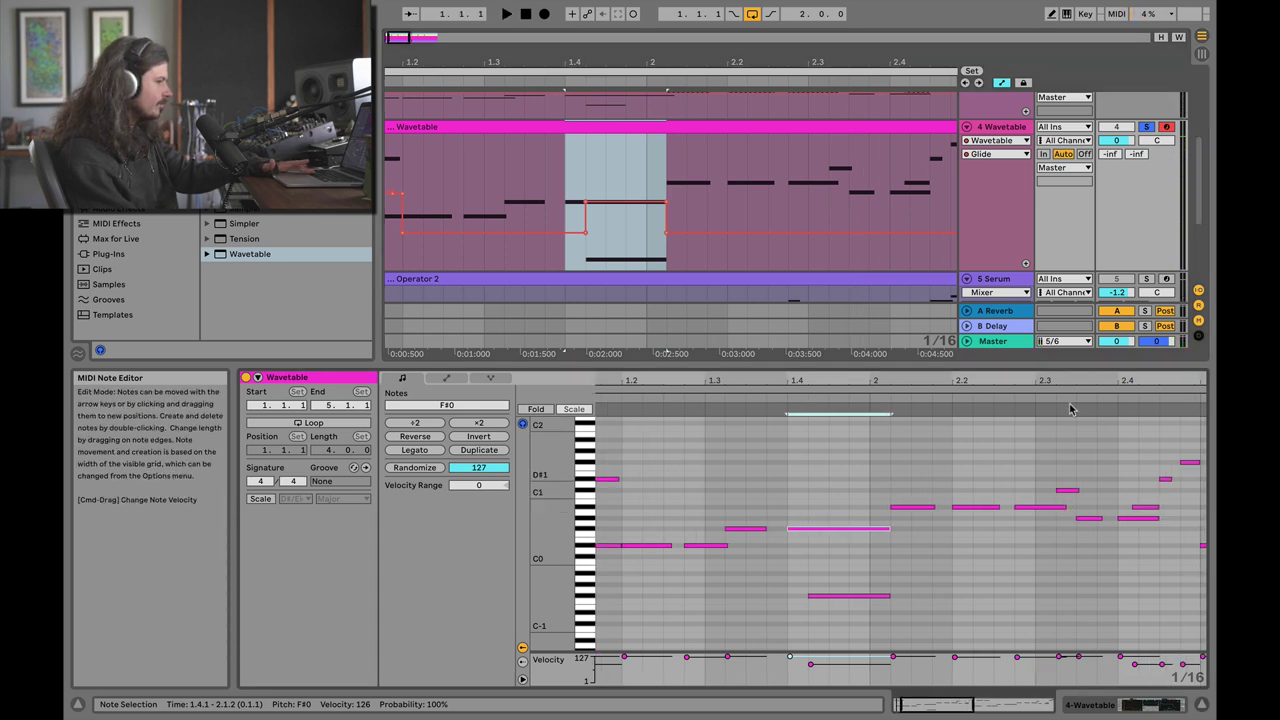
pyautogui.scroll(3, 1062, 462)
pyautogui.click(890, 508)
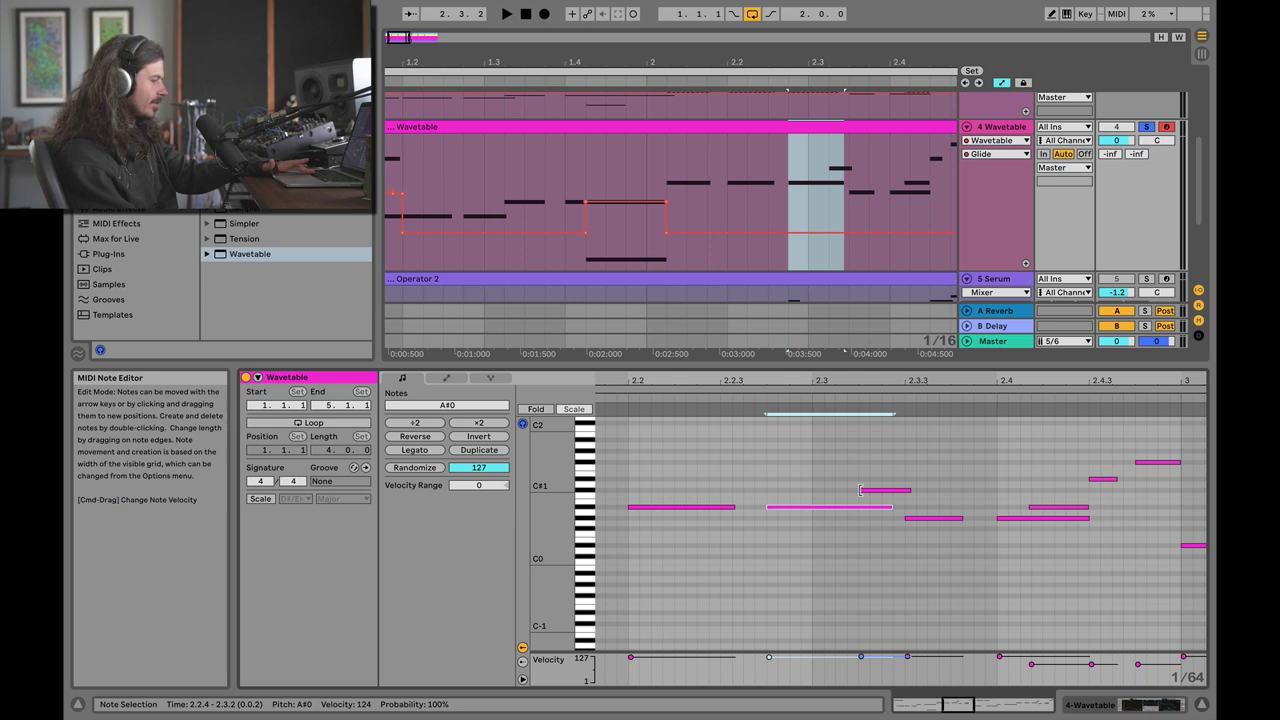
pyautogui.moveTo(860, 489); pyautogui.dragTo(881, 489)
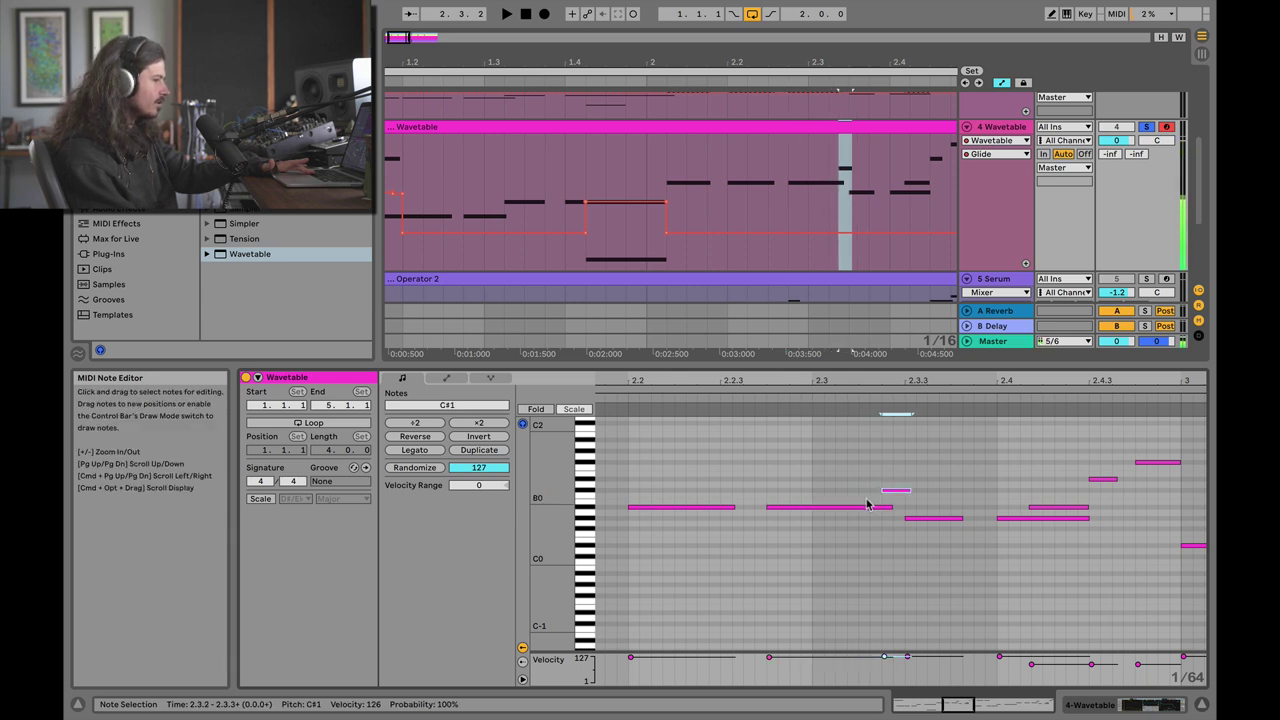
pyautogui.moveTo(884, 490)
pyautogui.mouseDown()
pyautogui.moveTo(858, 490)
pyautogui.moveTo(869, 508)
pyautogui.mouseUp()
pyautogui.click(884, 508)
pyautogui.click(755, 397)
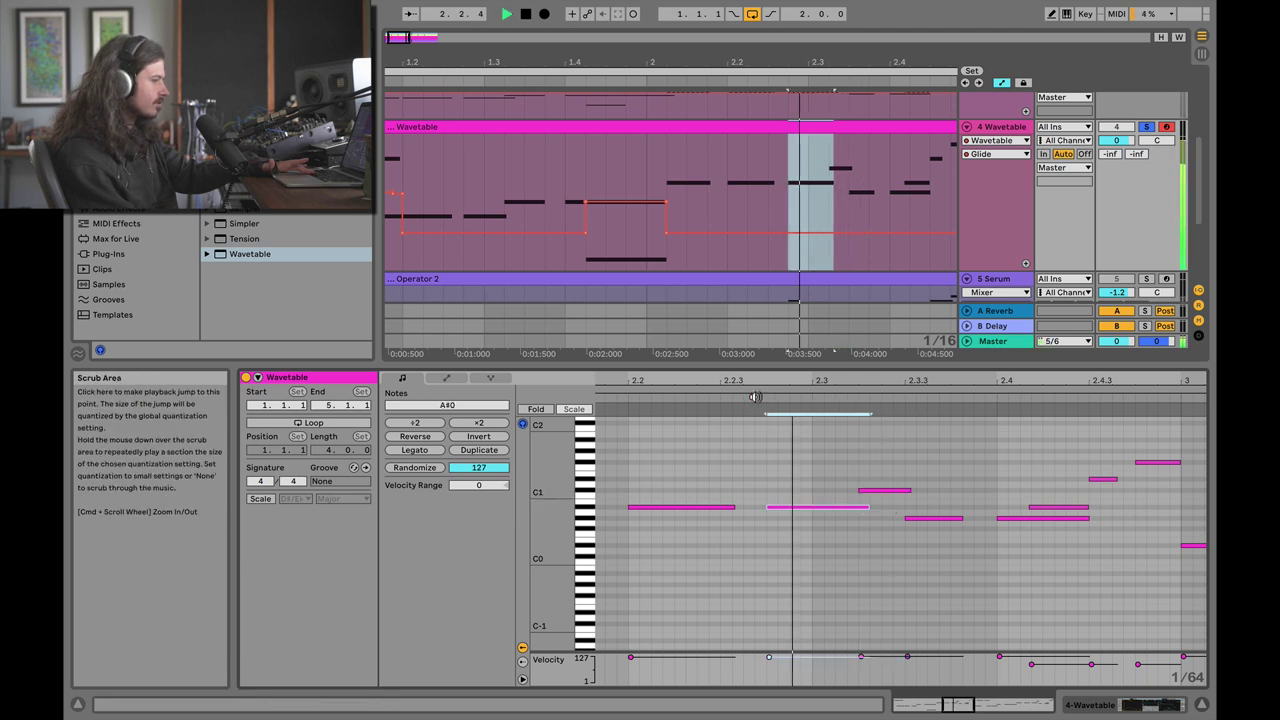
pyautogui.click(764, 397)
pyautogui.press('space')
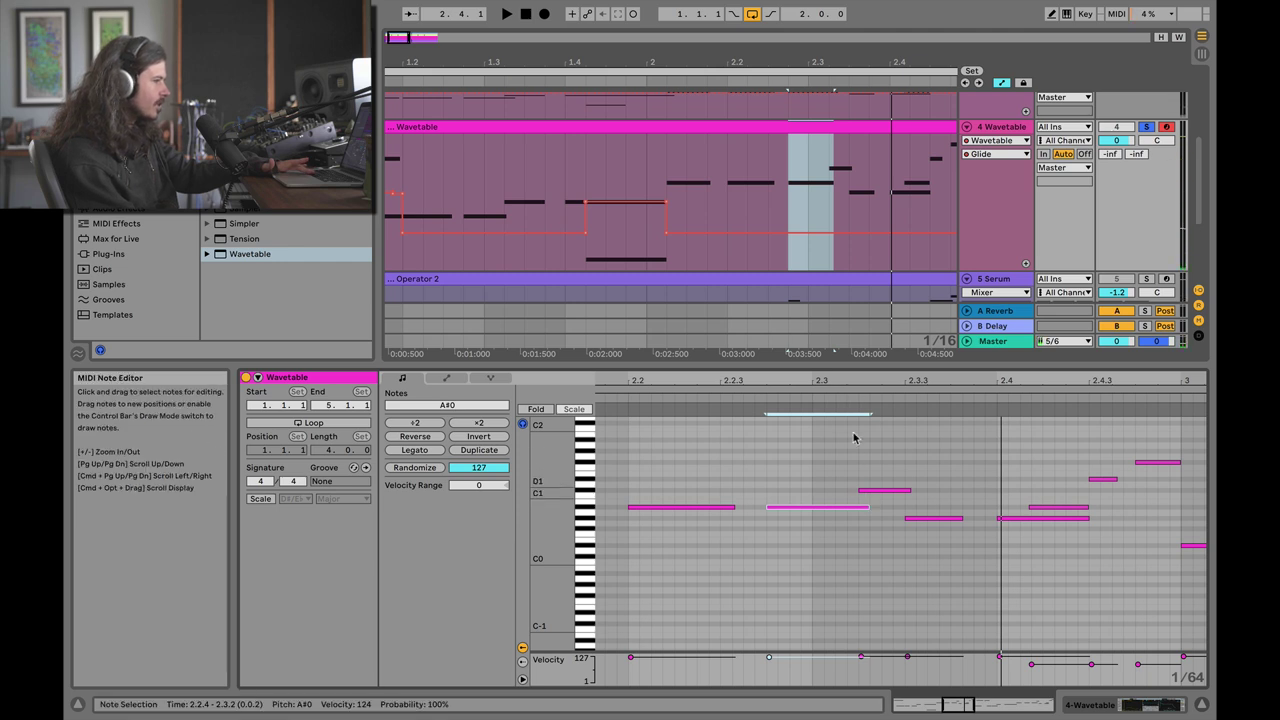
# Step: Turn the automation grid off, draw a low Glide section around the C#1 note near 2.3.2, and play it back
pyautogui.click(829, 255)
pyautogui.rightClick(815, 251)
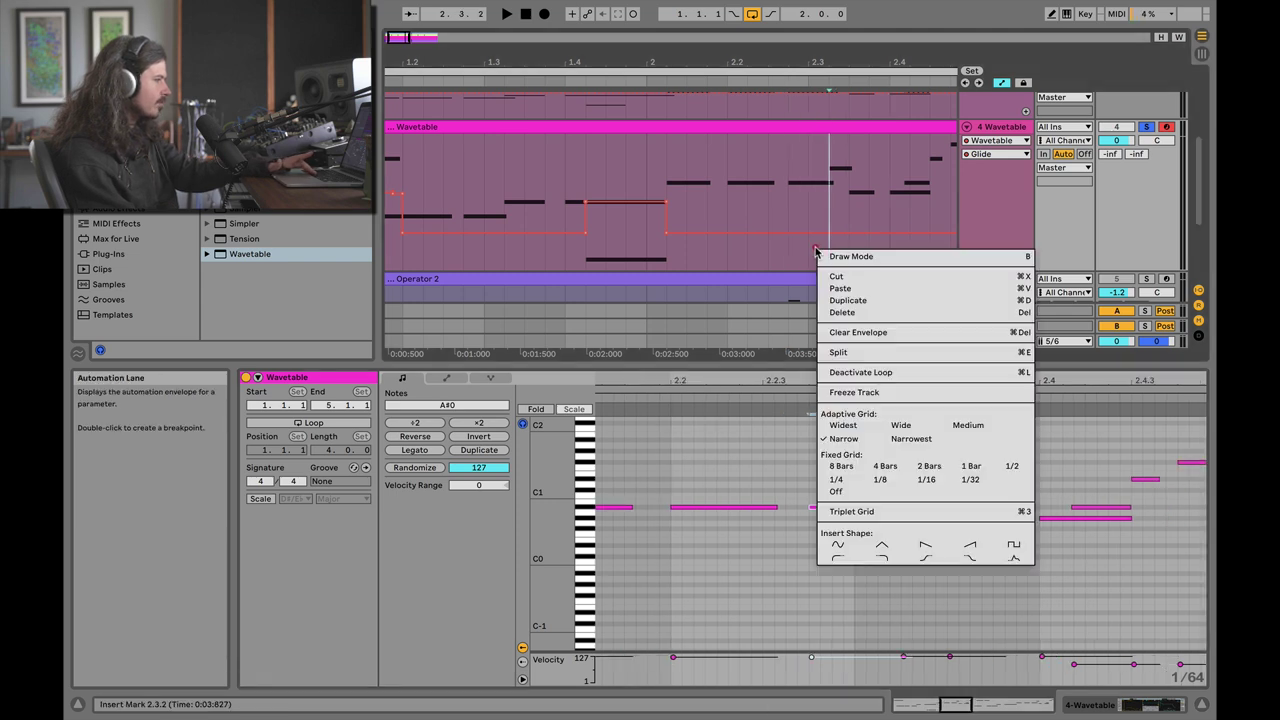
pyautogui.click(856, 492)
pyautogui.press('b')
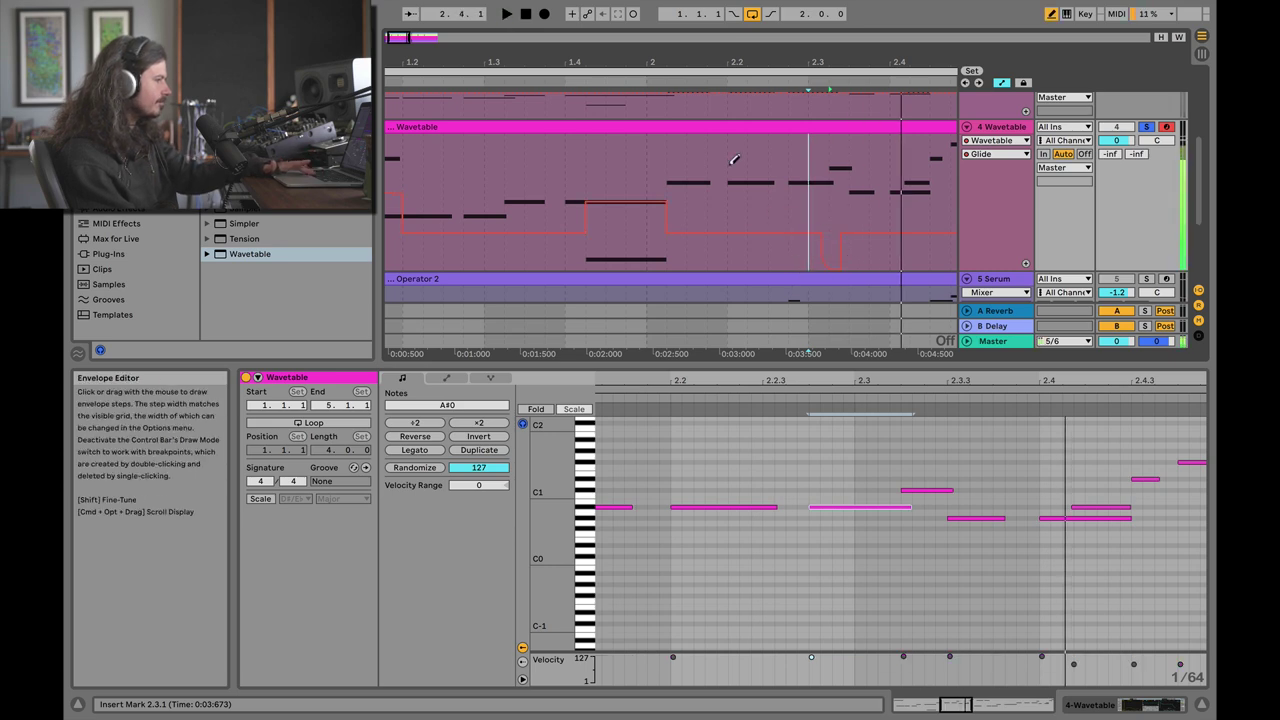
pyautogui.click(655, 81)
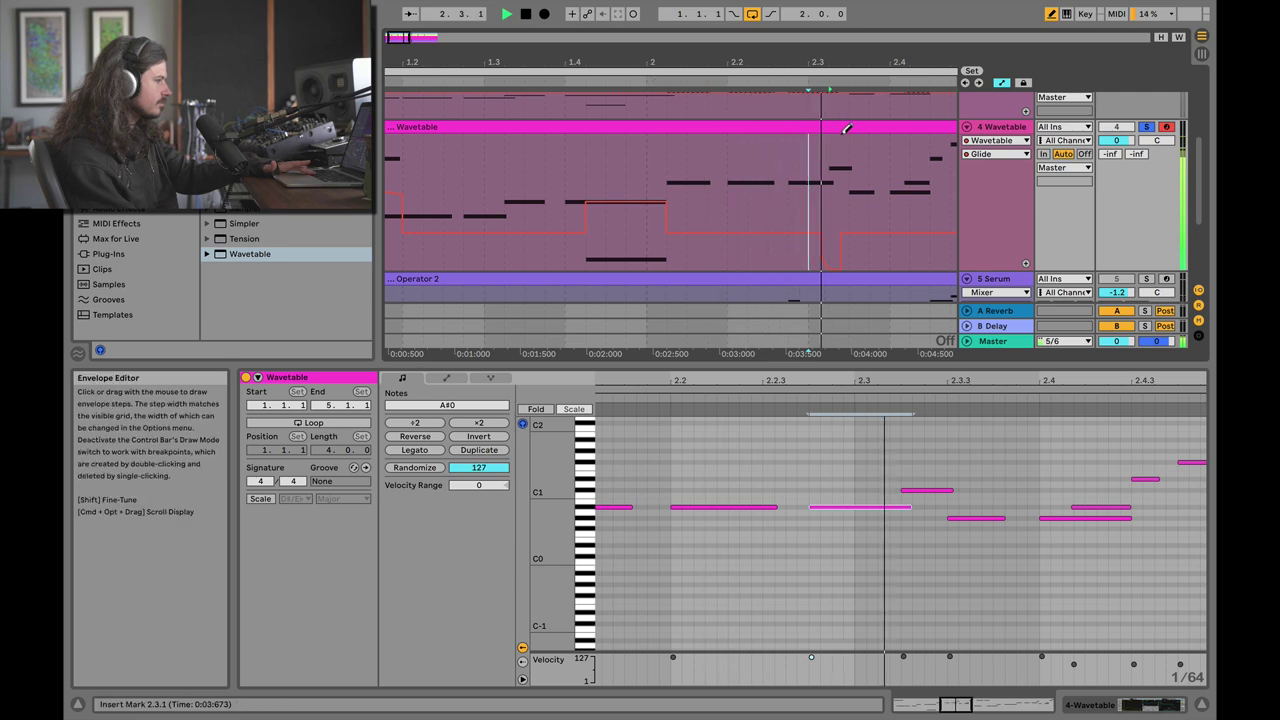
pyautogui.press('space')
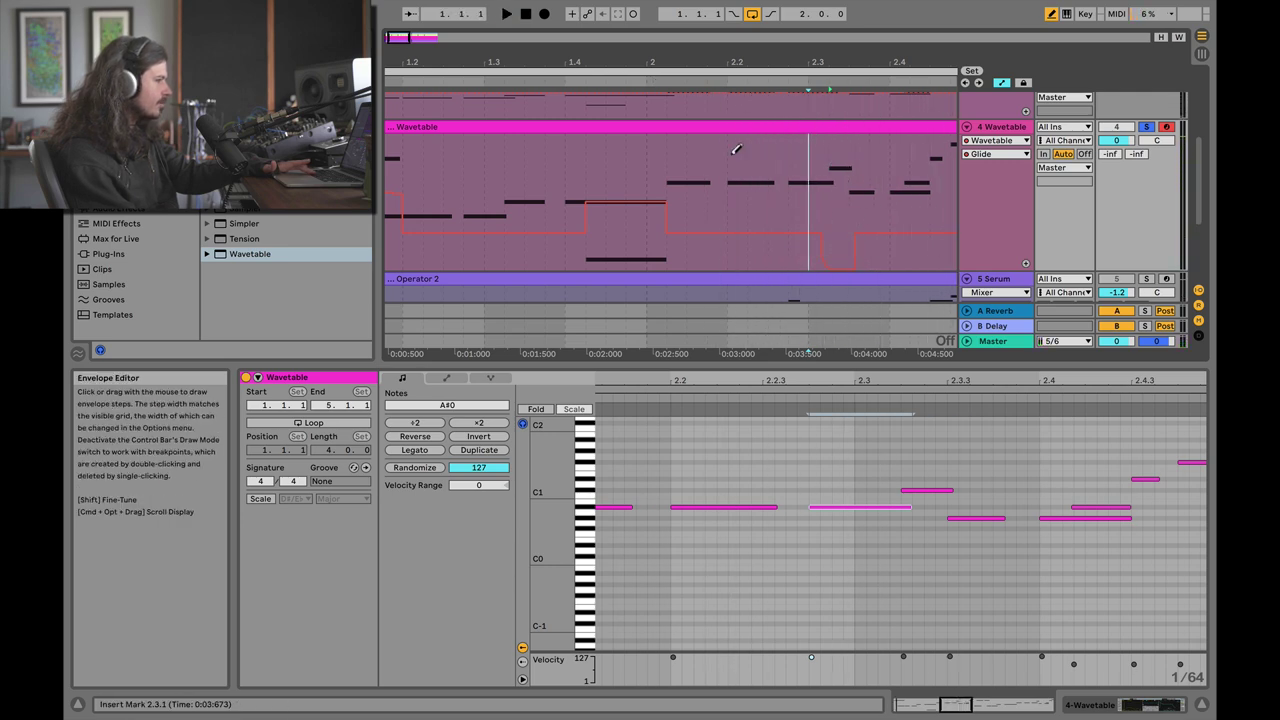
pyautogui.click(665, 83)
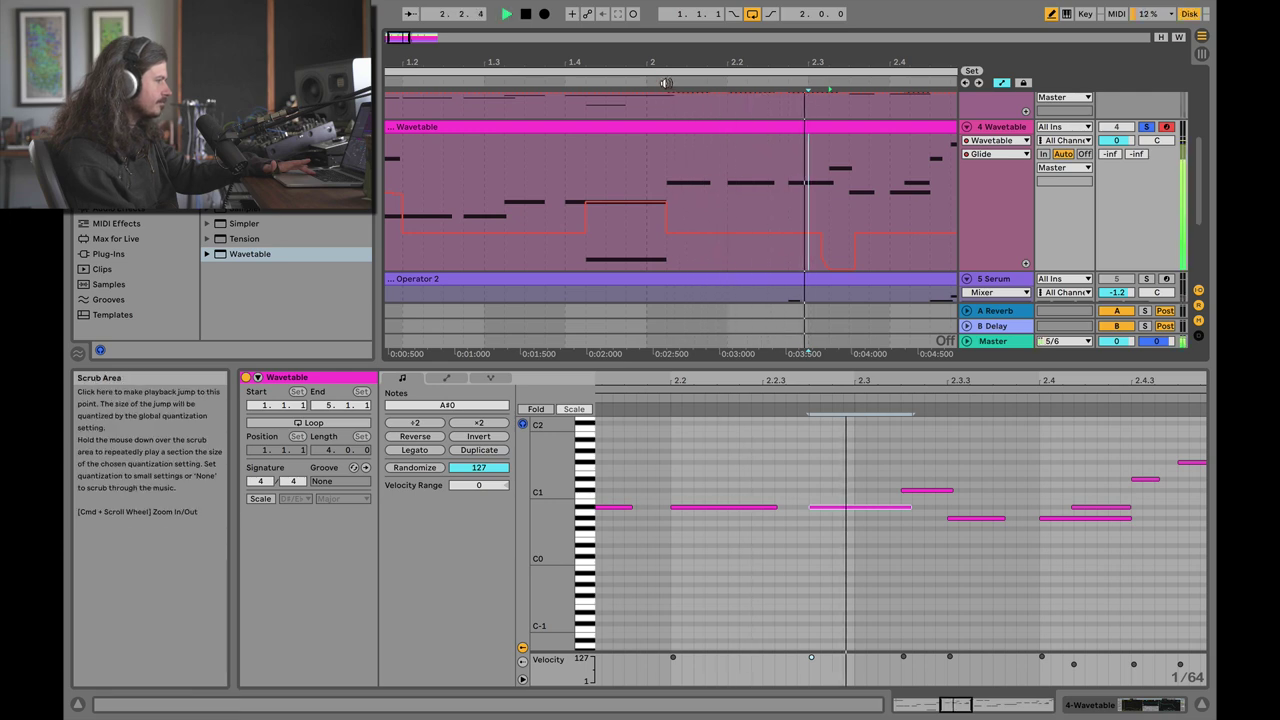
# Step: Draw a freehand Glide curve that dips after beat 2.4 and rises towards bar 3, and play back the first two bars
pyautogui.press('space')
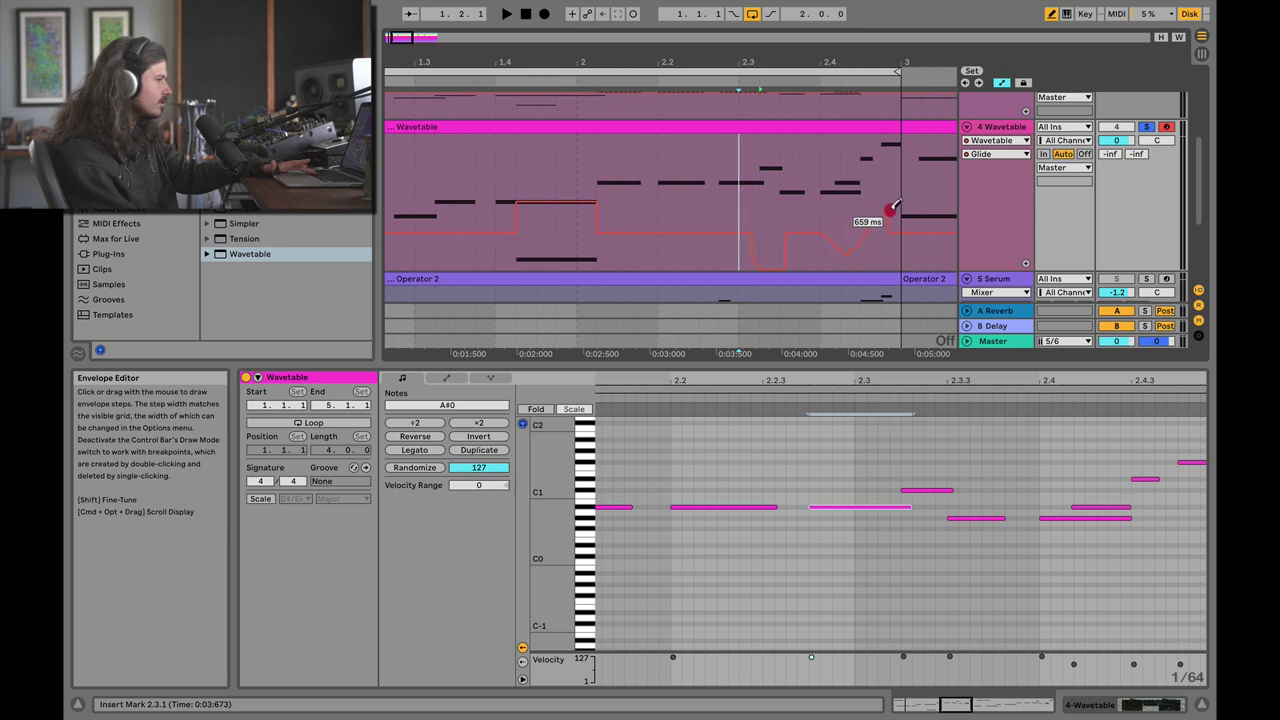
pyautogui.press('space')
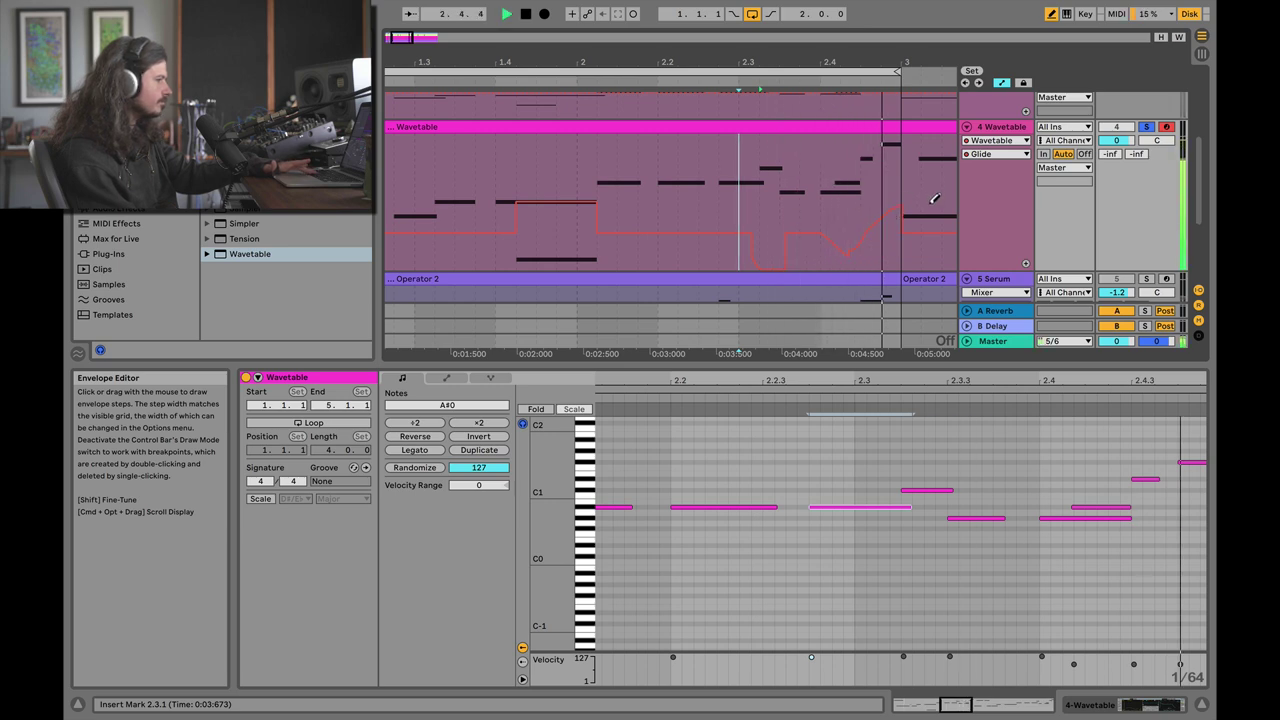
pyautogui.press('space')
pyautogui.moveTo(420, 81); pyautogui.dragTo(422, 68)
pyautogui.click(424, 71)
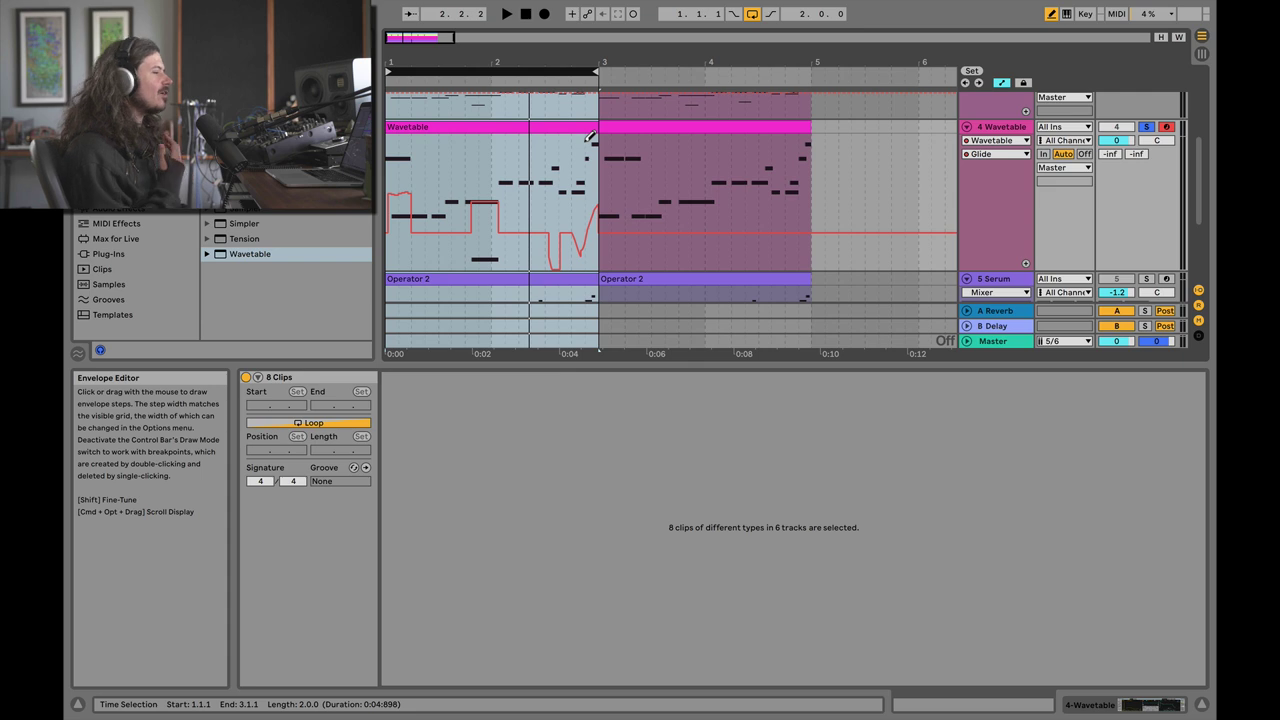
pyautogui.press('space')
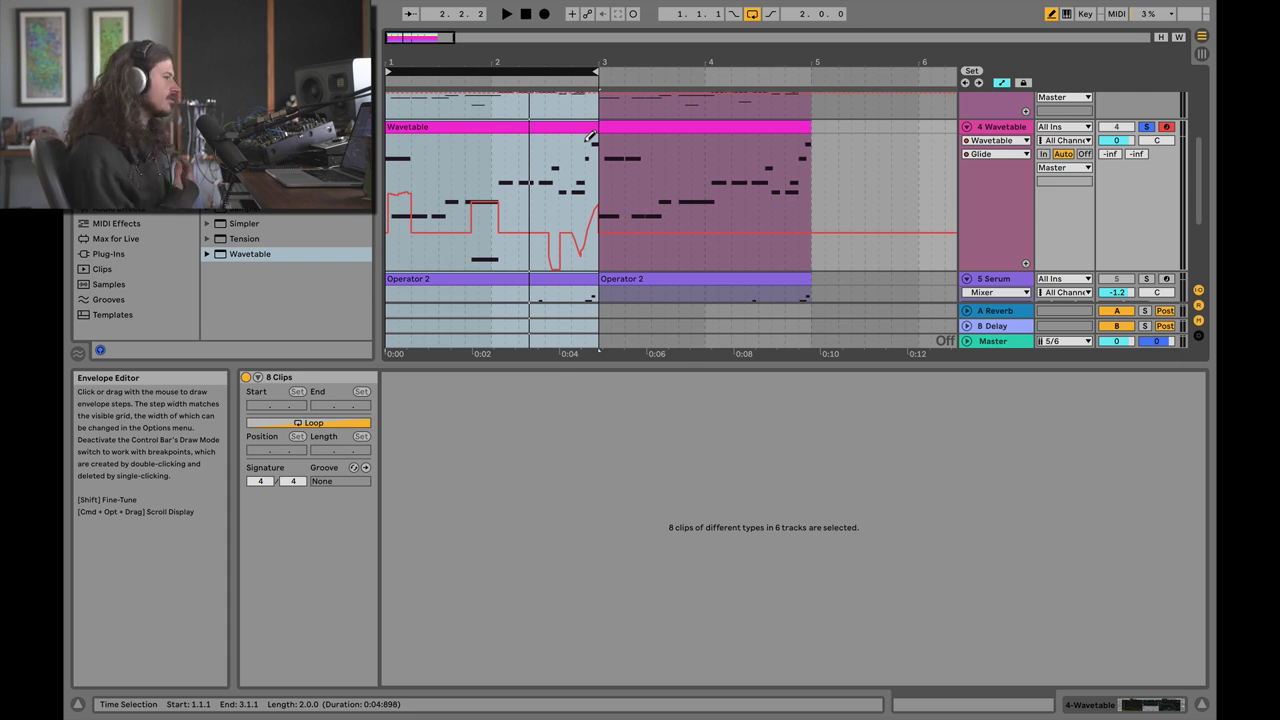
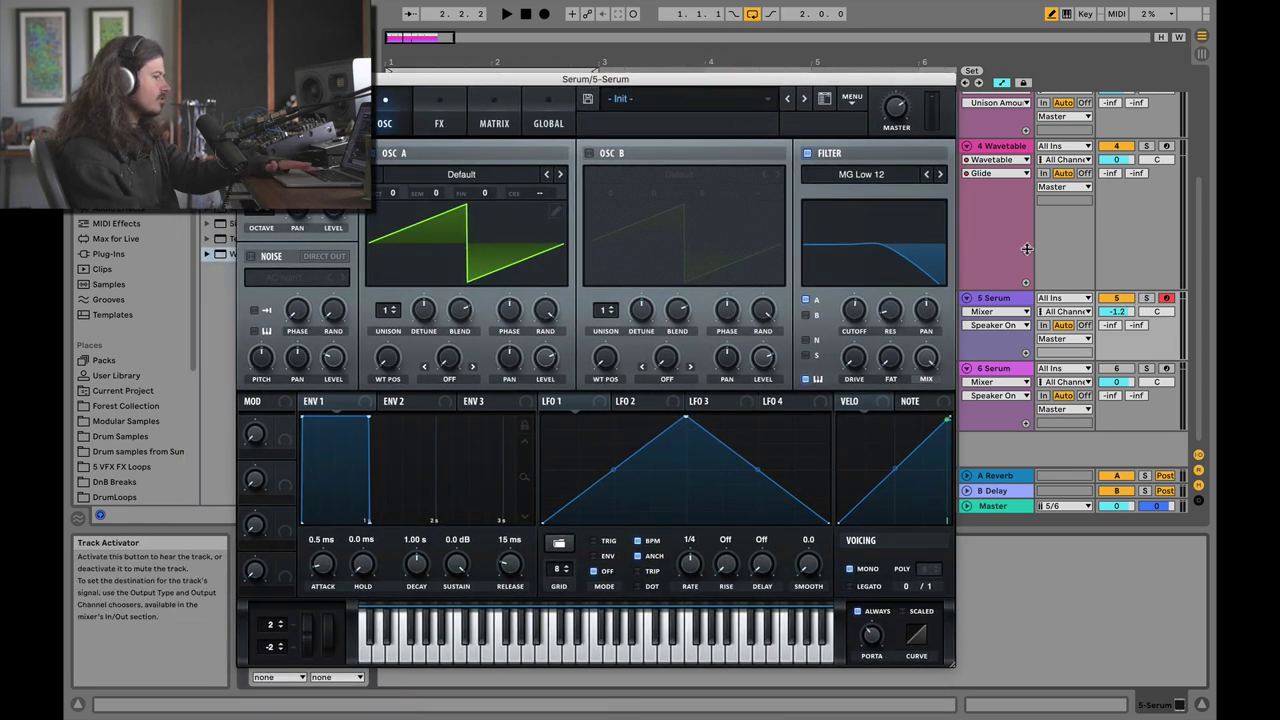
# Step: Return to the Arrangement View, select the first Operator 2 clip on the 5 Serum track, and stop playback
pyautogui.moveTo(650, 79); pyautogui.dragTo(624, 66)
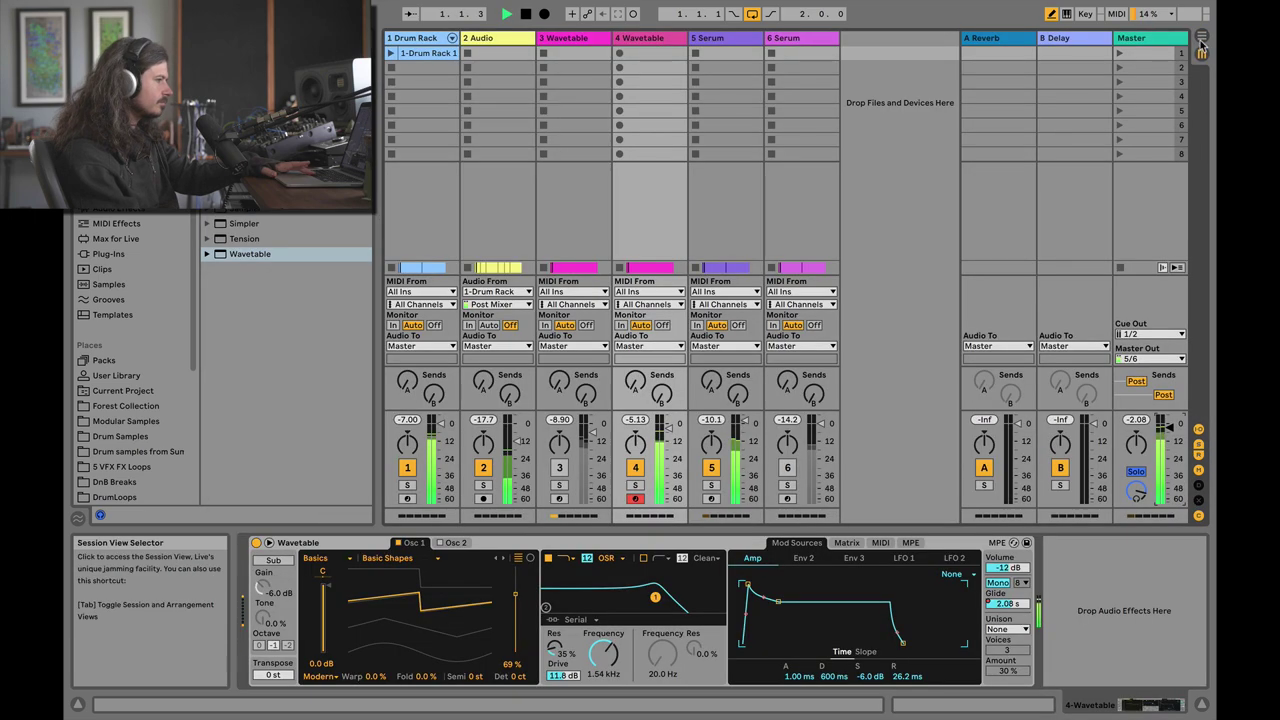
pyautogui.press('Tab')
pyautogui.moveTo(454, 44); pyautogui.dragTo(454, 54)
pyautogui.click(470, 330)
pyautogui.press('space')
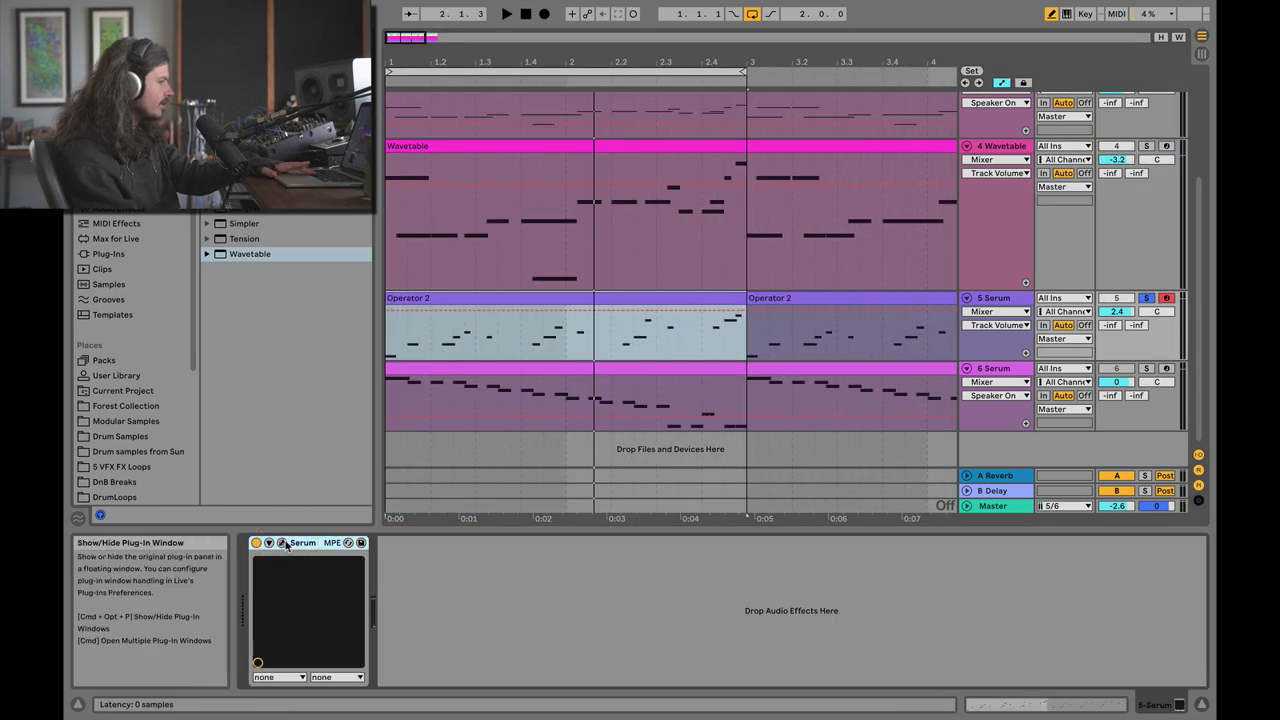
# Step: Open the Serum plug-in window on the 5 Serum track, reposition it over the arrangement, and play back the part
pyautogui.click(283, 543)
pyautogui.moveTo(543, 76); pyautogui.dragTo(363, 66)
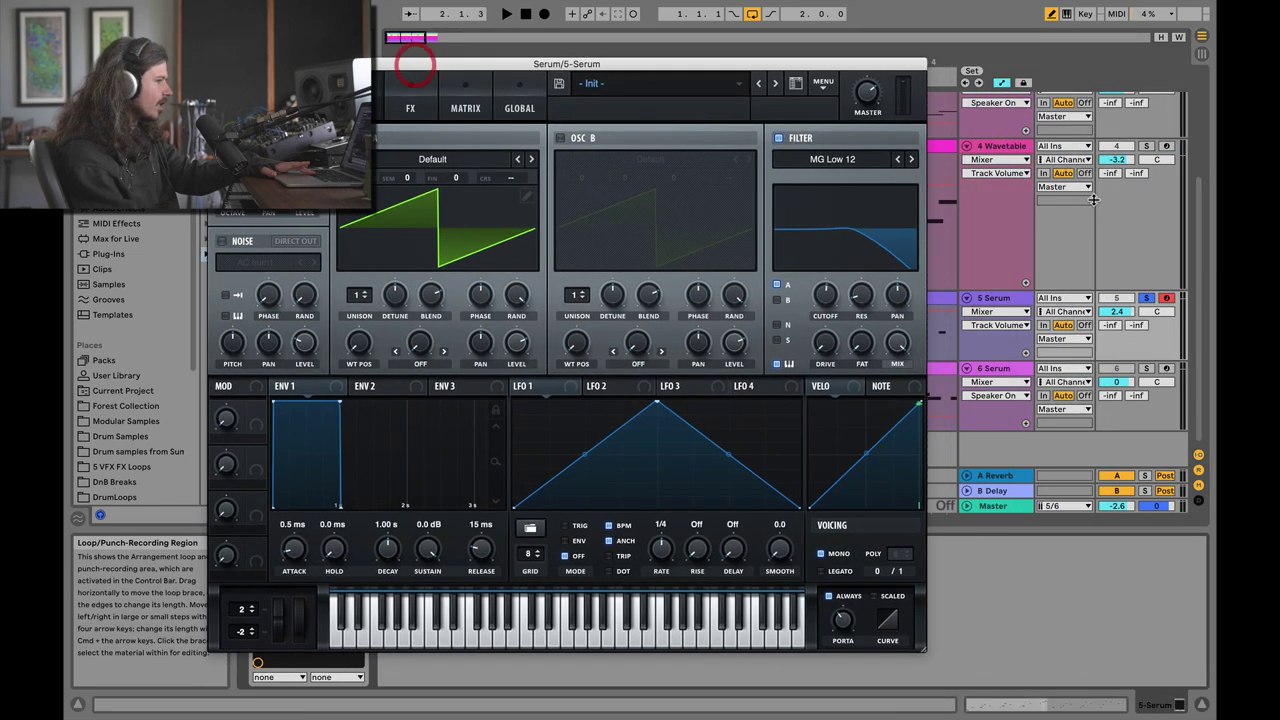
pyautogui.moveTo(790, 63); pyautogui.dragTo(747, 90)
pyautogui.press('space')
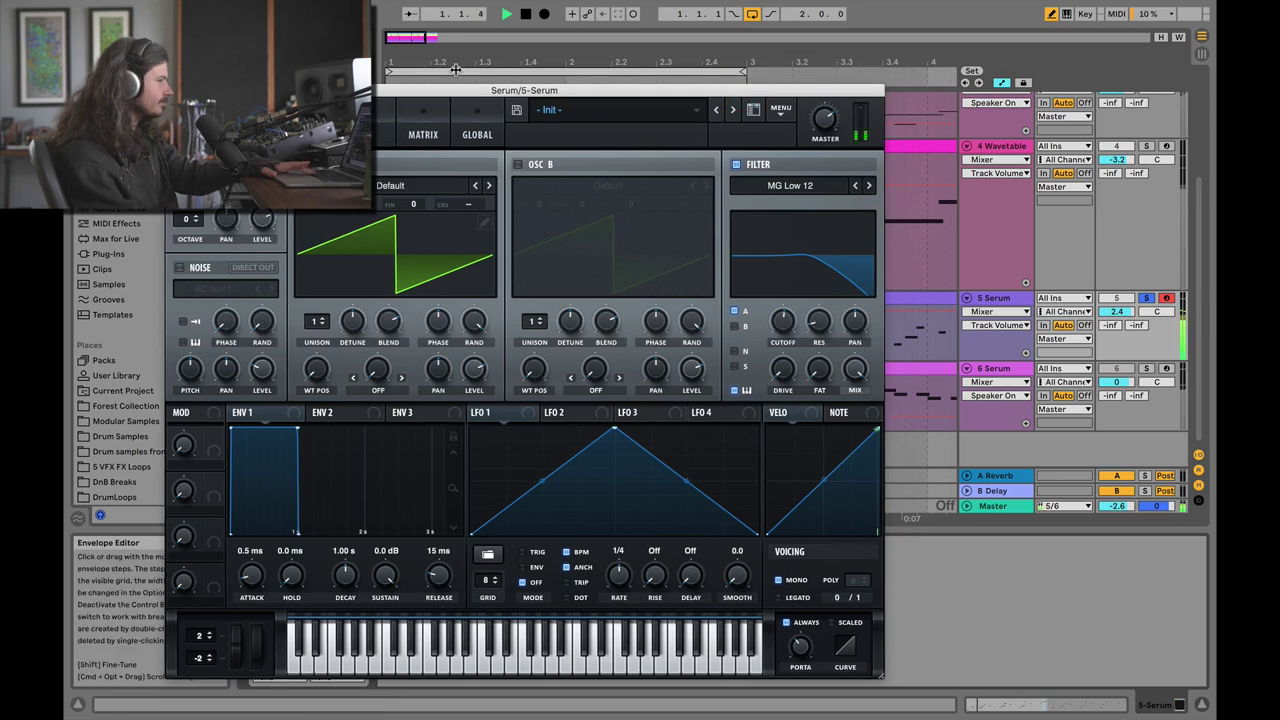
pyautogui.moveTo(466, 89); pyautogui.dragTo(516, 45)
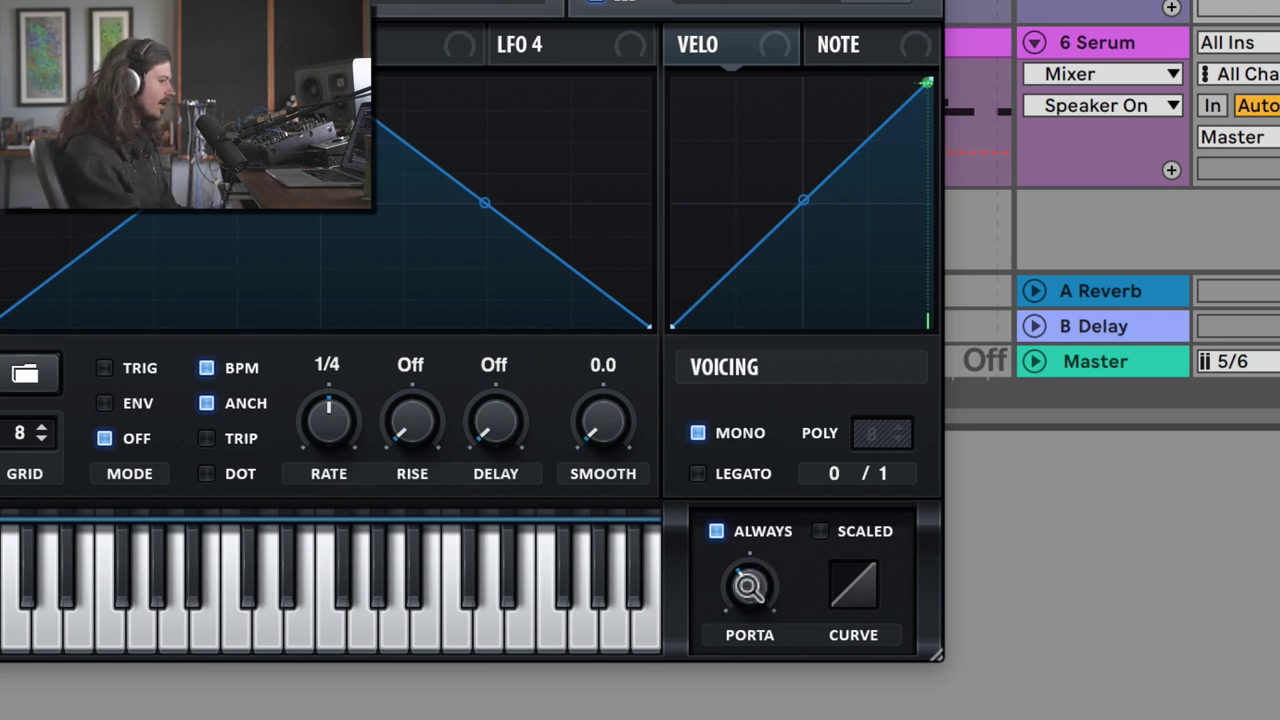
# Step: Raise Serum's Porta time to slightly past the knob's midpoint and compare Mono with 8-voice polyphony, ending with Mono enabled
pyautogui.moveTo(749, 587); pyautogui.dragTo(756, 501)
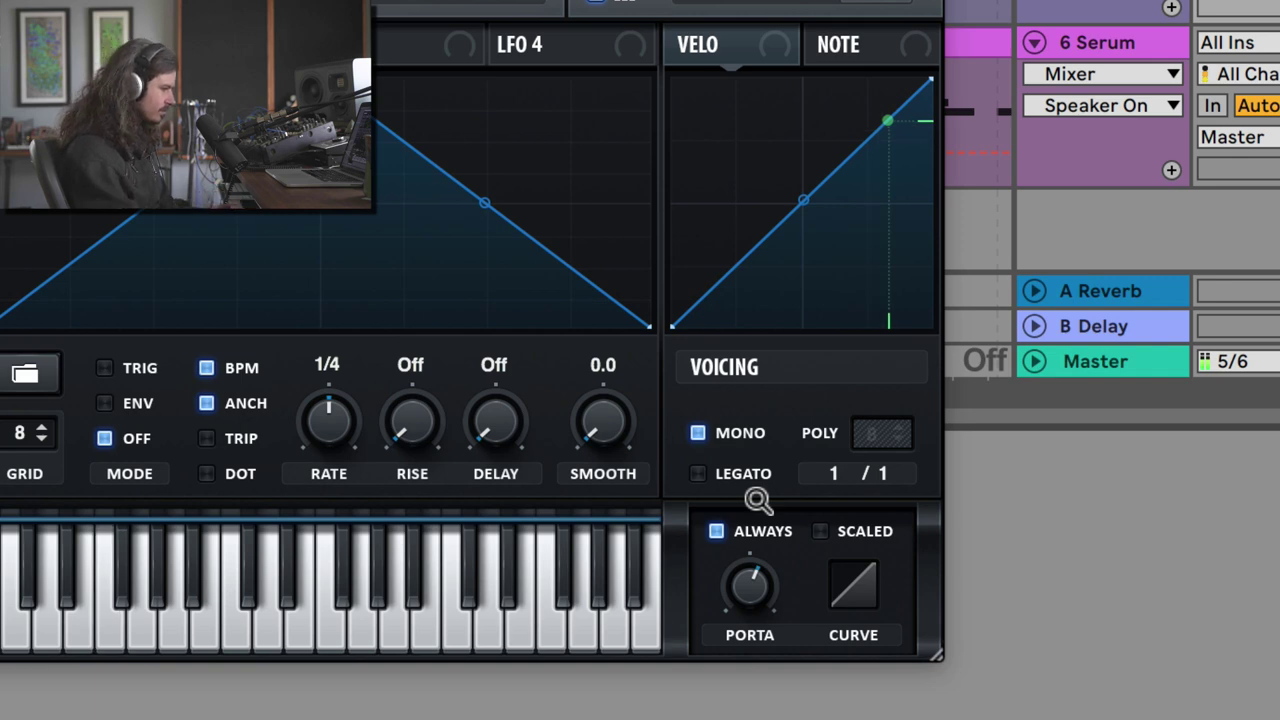
pyautogui.click(698, 433)
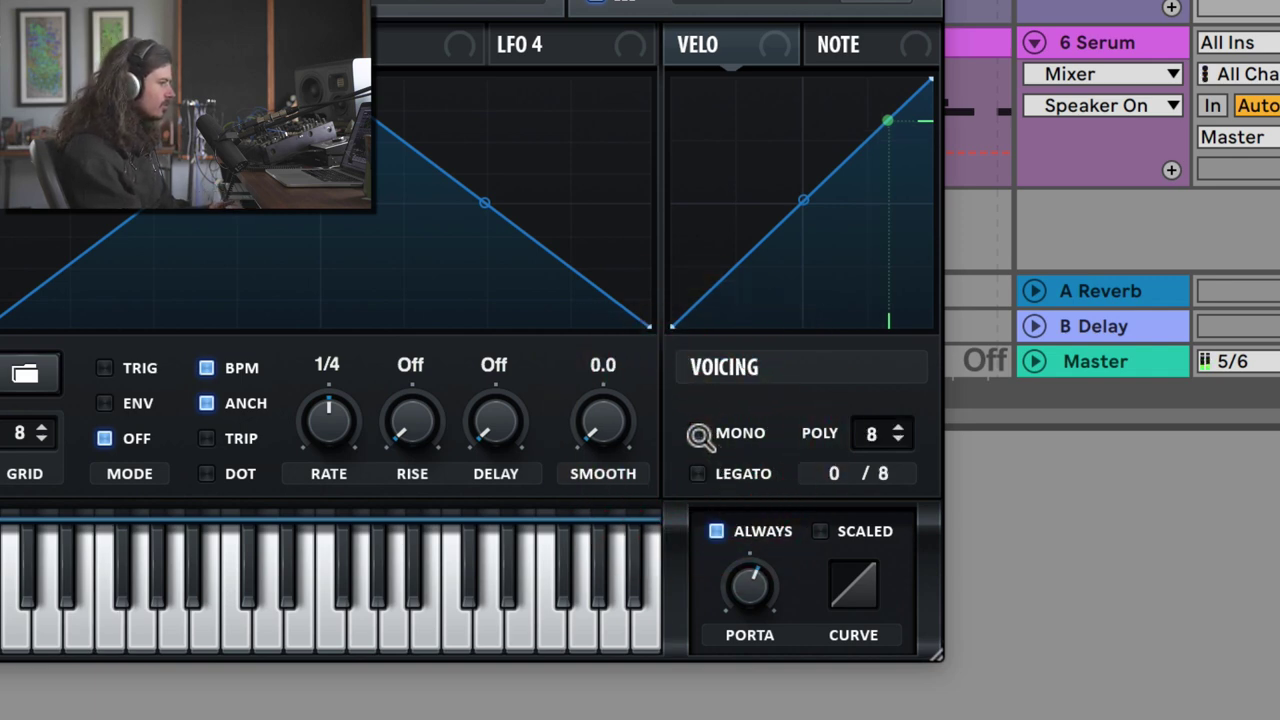
pyautogui.click(698, 433)
pyautogui.click(698, 433)
pyautogui.click(698, 433)
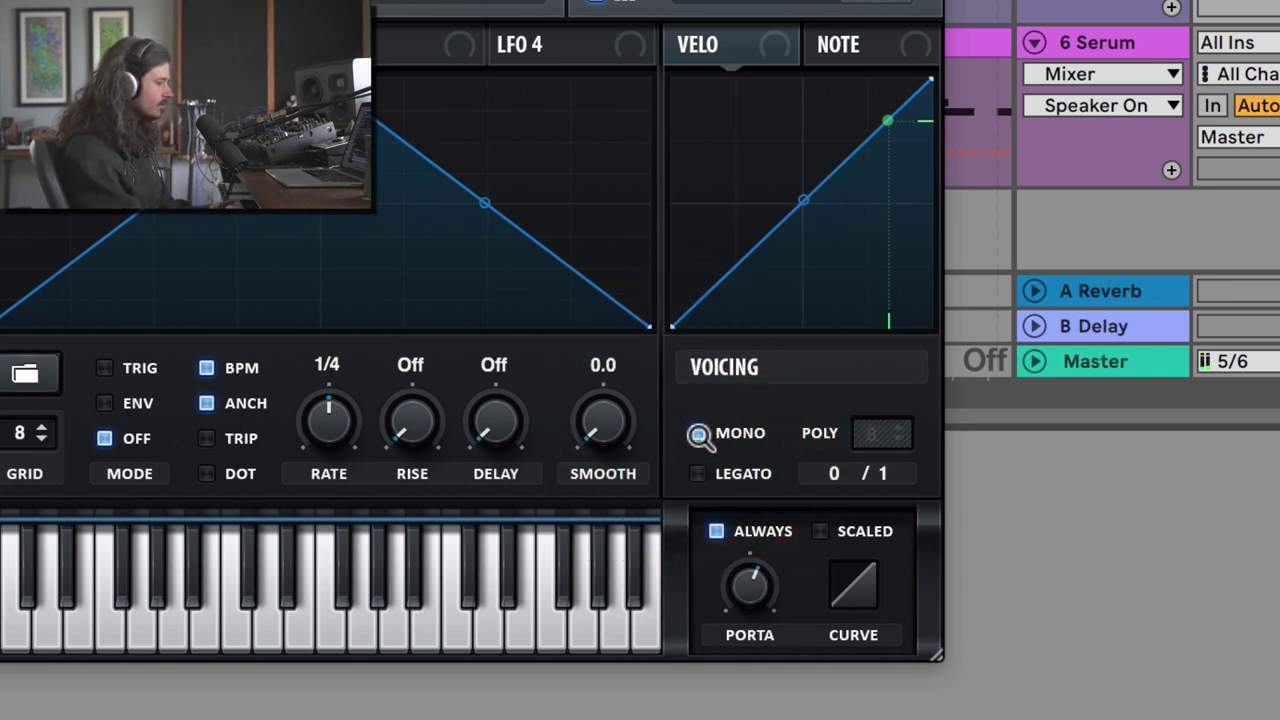
pyautogui.click(698, 433)
pyautogui.click(698, 433)
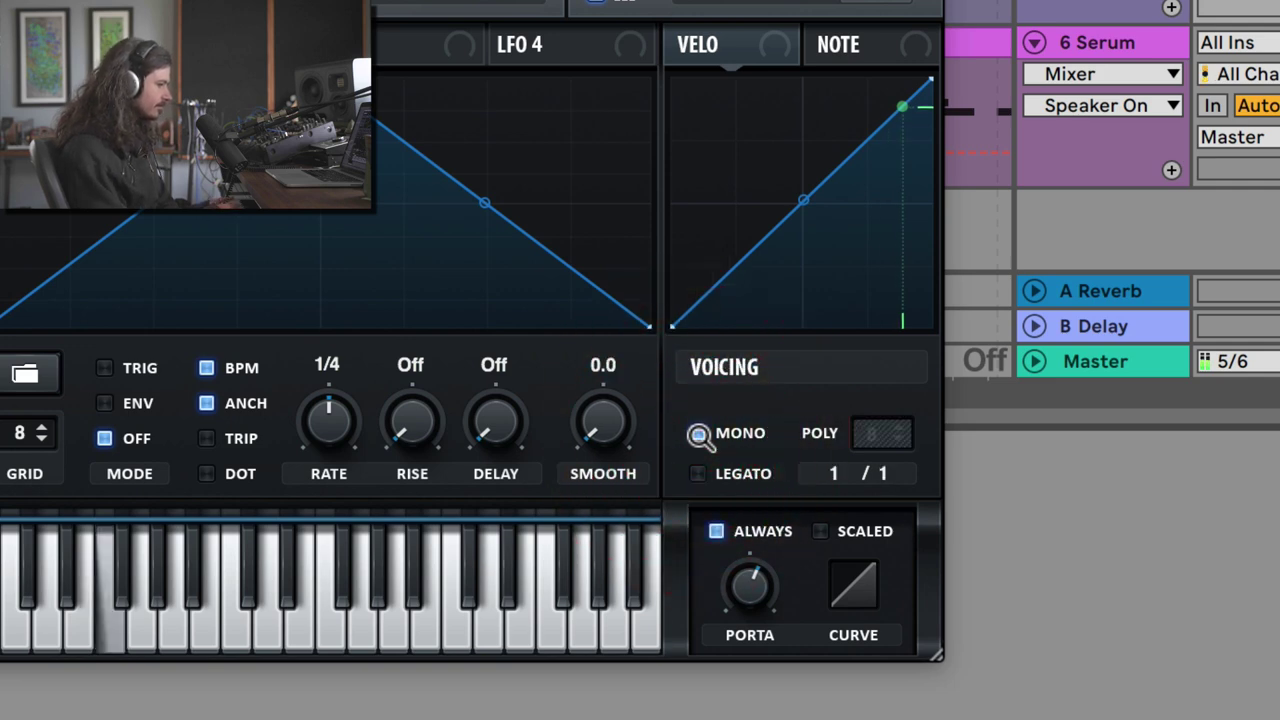
pyautogui.click(698, 433)
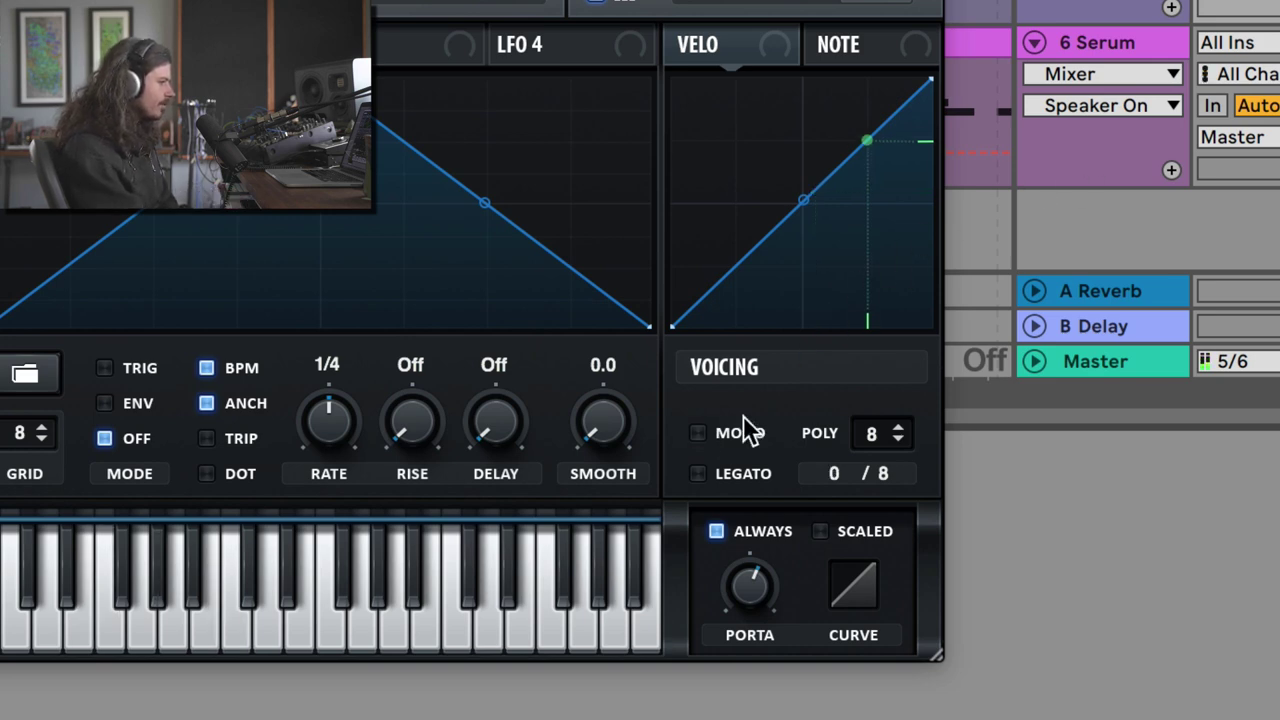
pyautogui.click(698, 433)
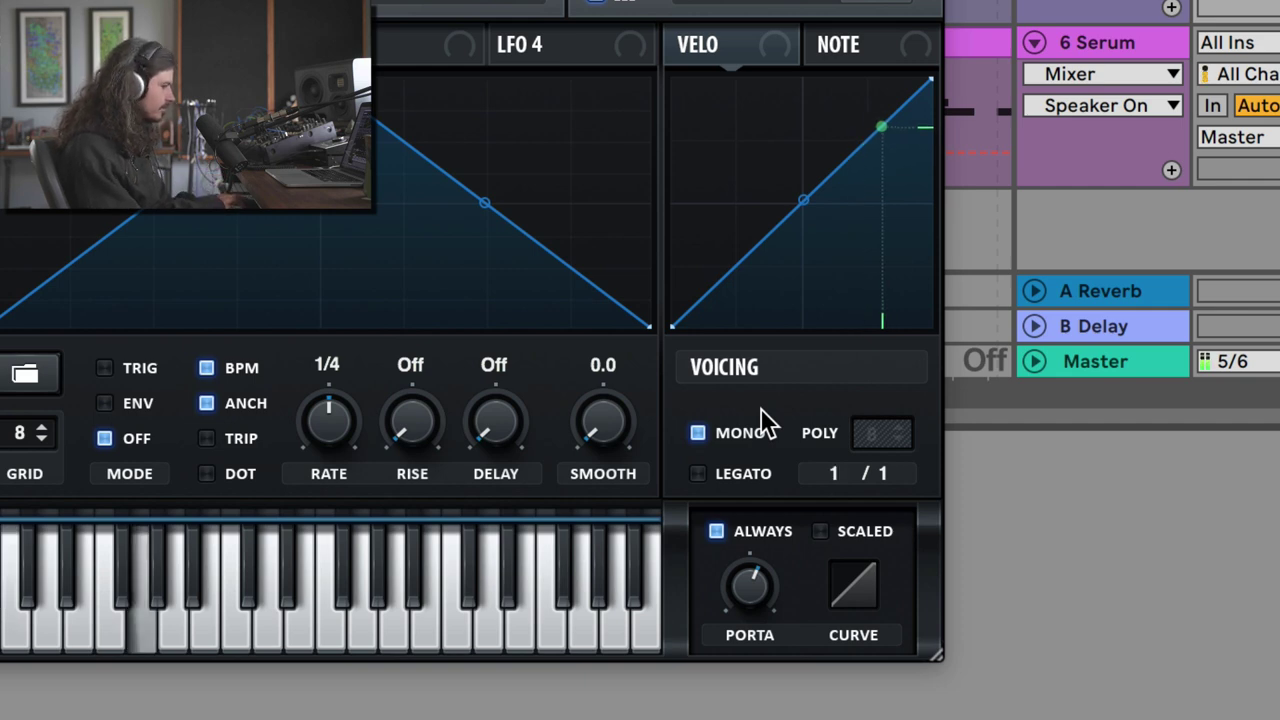
# Step: Lower Serum's Porta time to about the knob's midpoint and compare the portamento with Always switched on and off
pyautogui.click(746, 584)
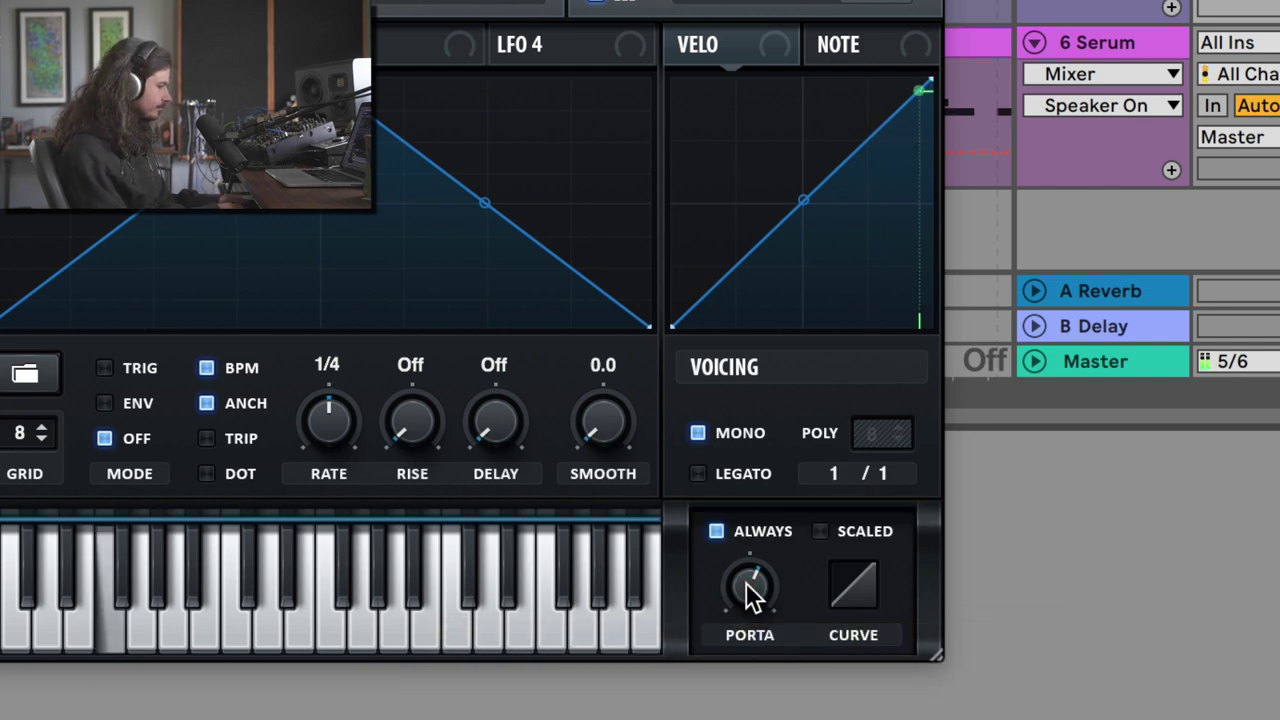
pyautogui.click(712, 530)
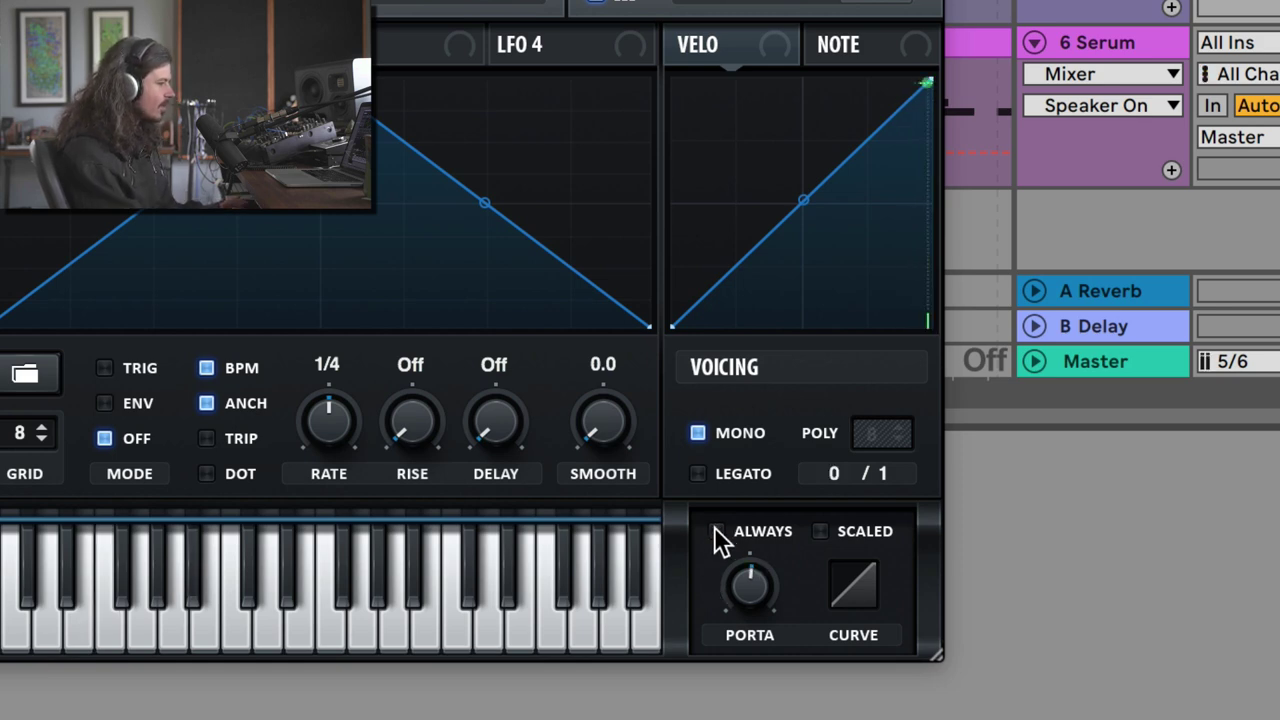
pyautogui.click(716, 532)
pyautogui.click(716, 532)
pyautogui.click(716, 532)
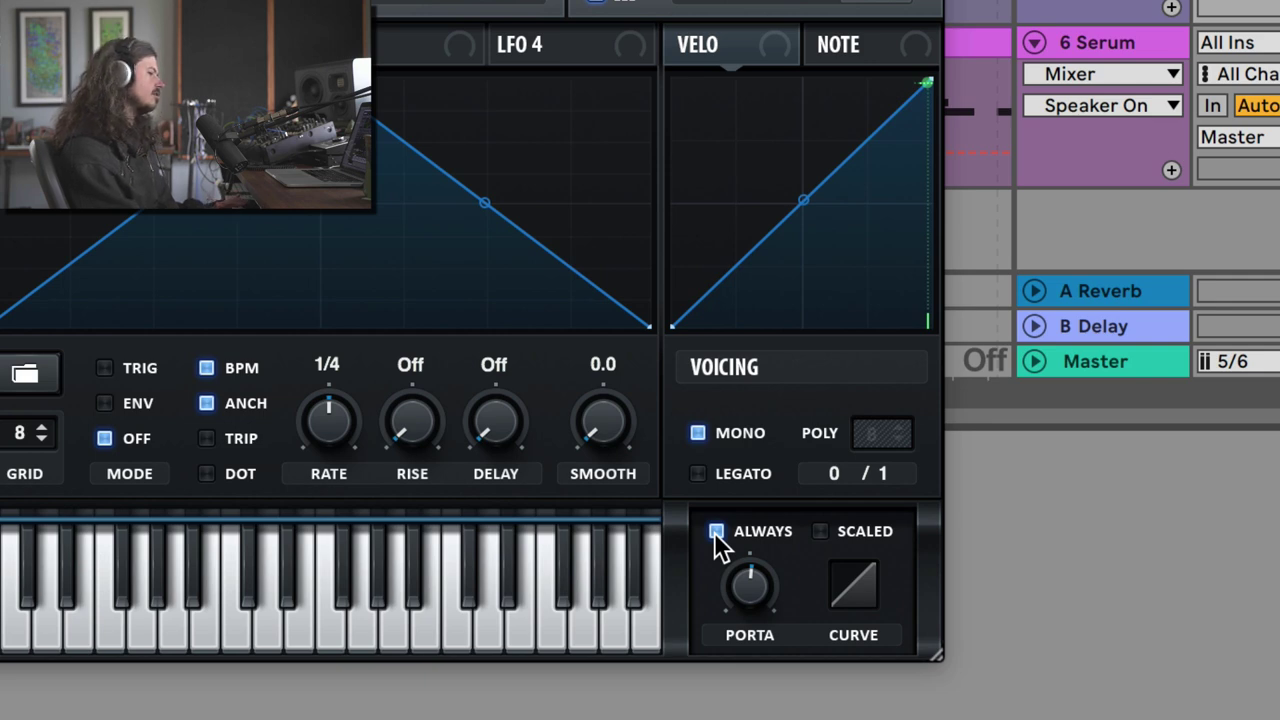
pyautogui.click(716, 532)
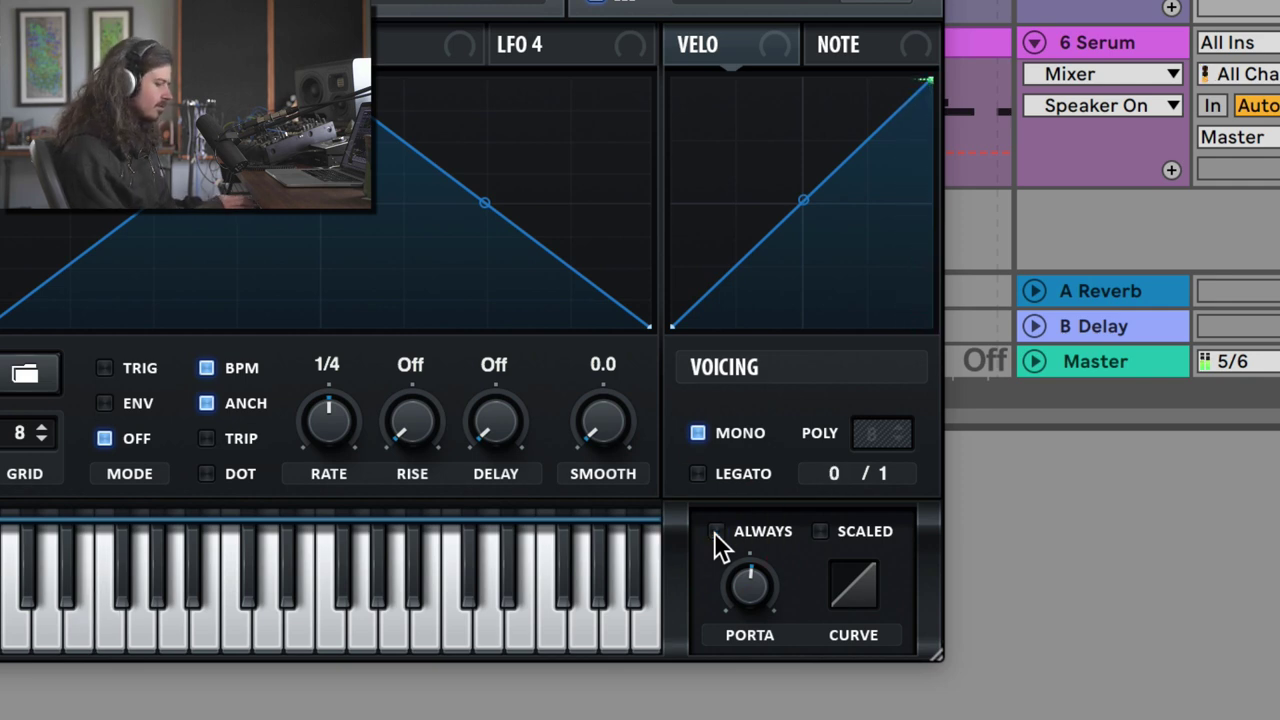
pyautogui.click(716, 532)
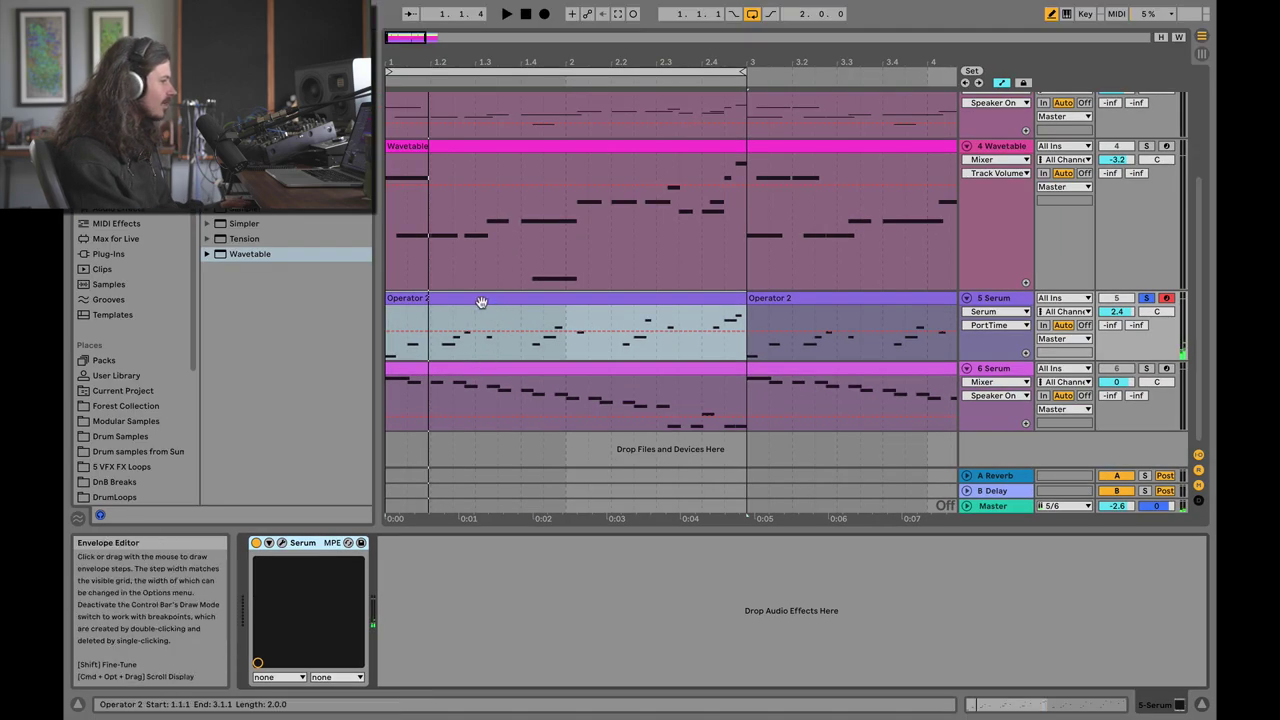
# Step: Unsolo the 5 Serum track, pan it to 4L, and play back the part with the other tracks
pyautogui.click(481, 300)
pyautogui.click(1148, 298)
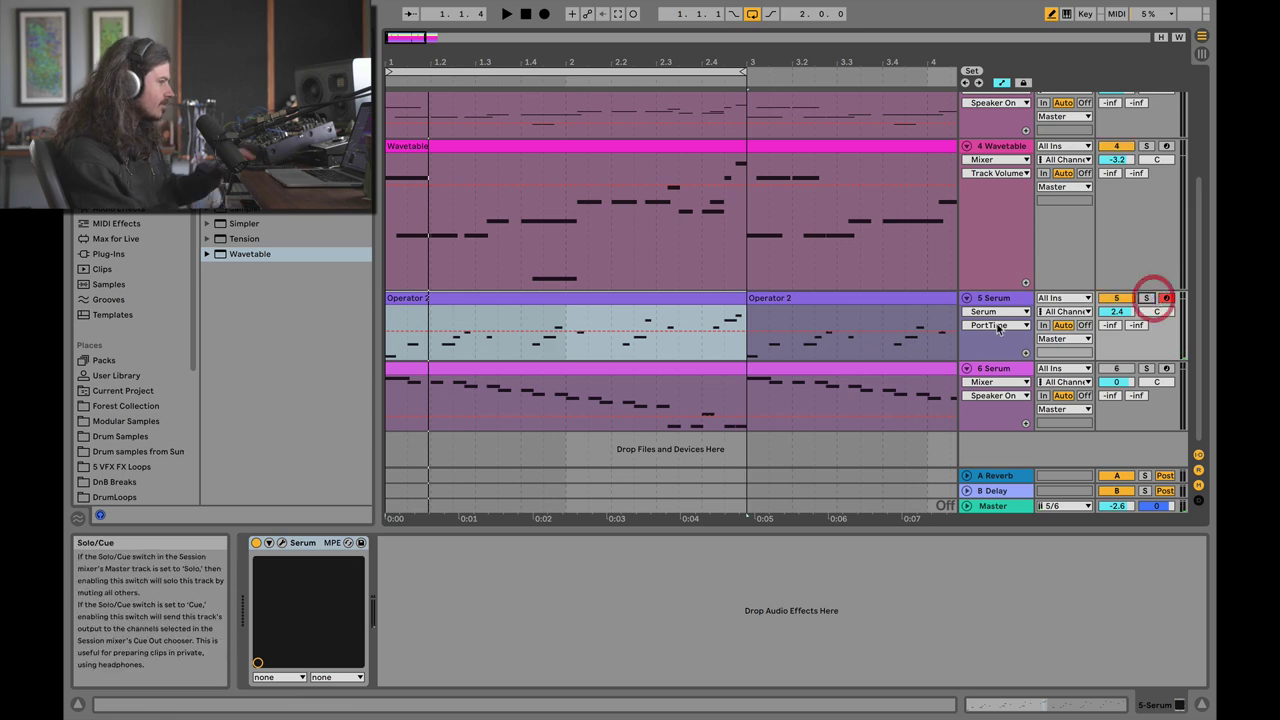
pyautogui.press('space')
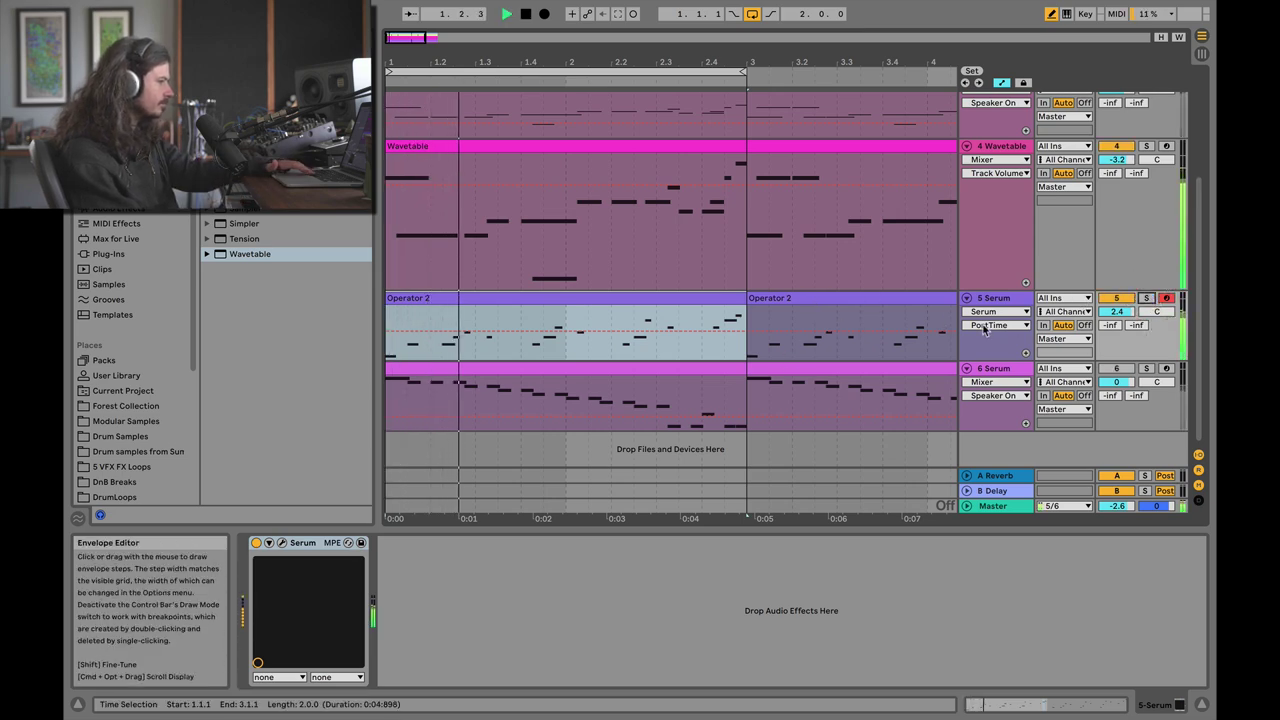
pyautogui.click(1156, 311)
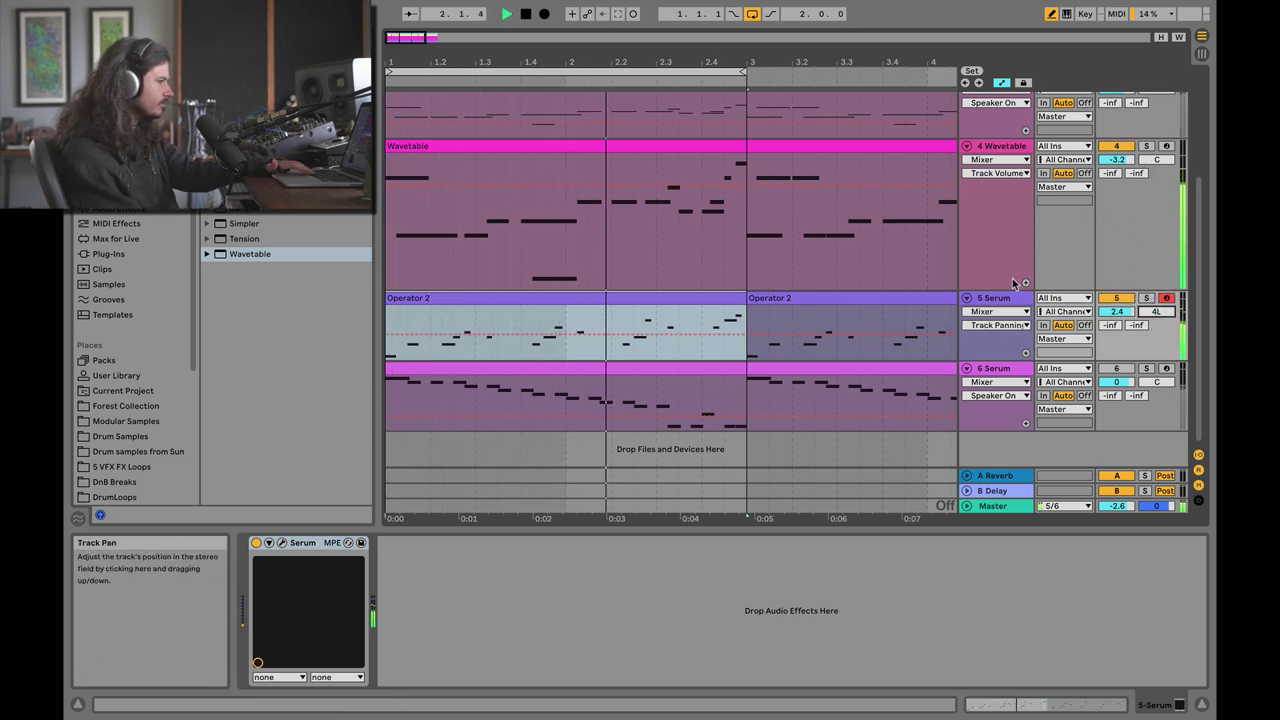
pyautogui.click(988, 298)
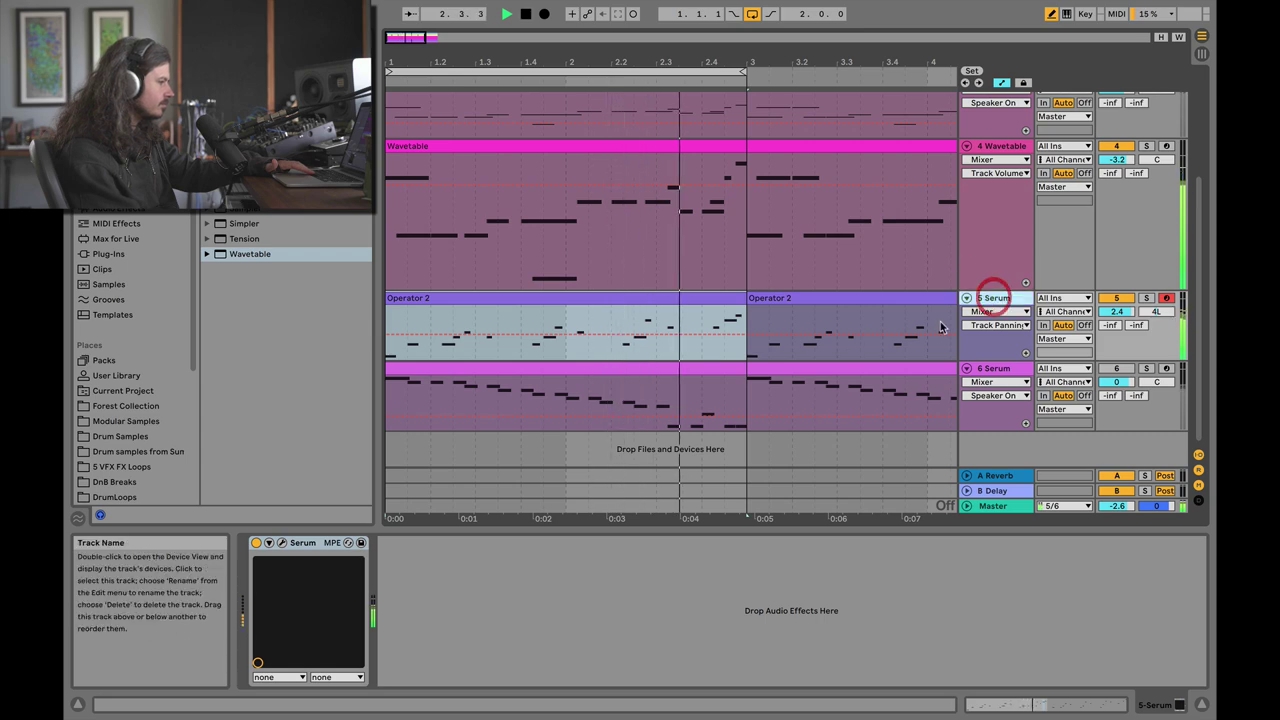
pyautogui.press('space')
# Step: Set Serum's PortTime to 95 ms, play back the part, and hide the plug-in window
pyautogui.click(268, 543)
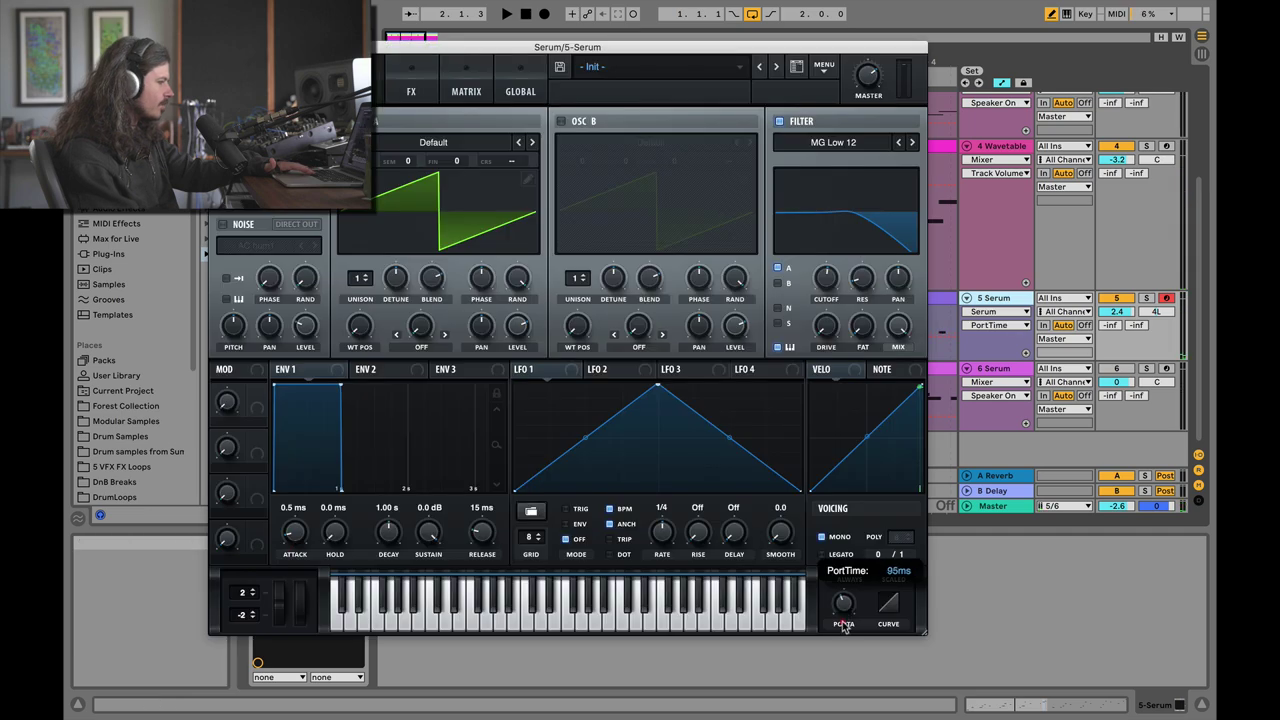
pyautogui.press('space')
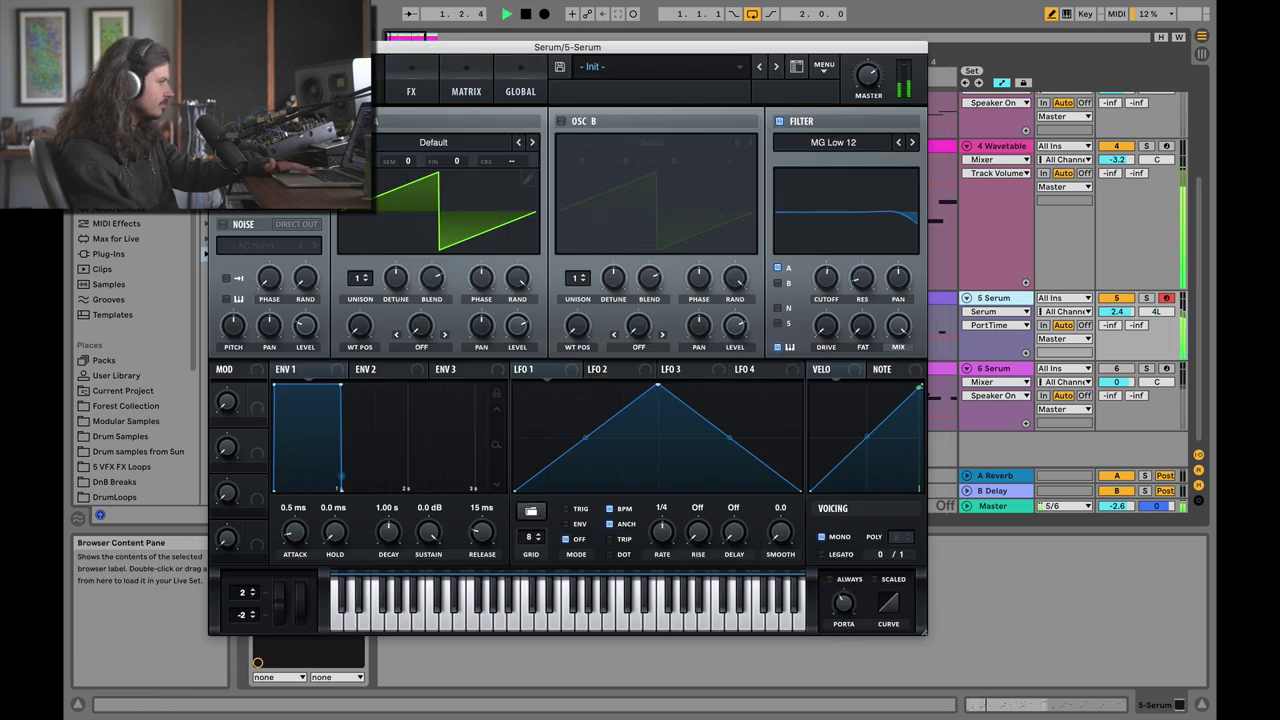
pyautogui.press('super+alt+p')
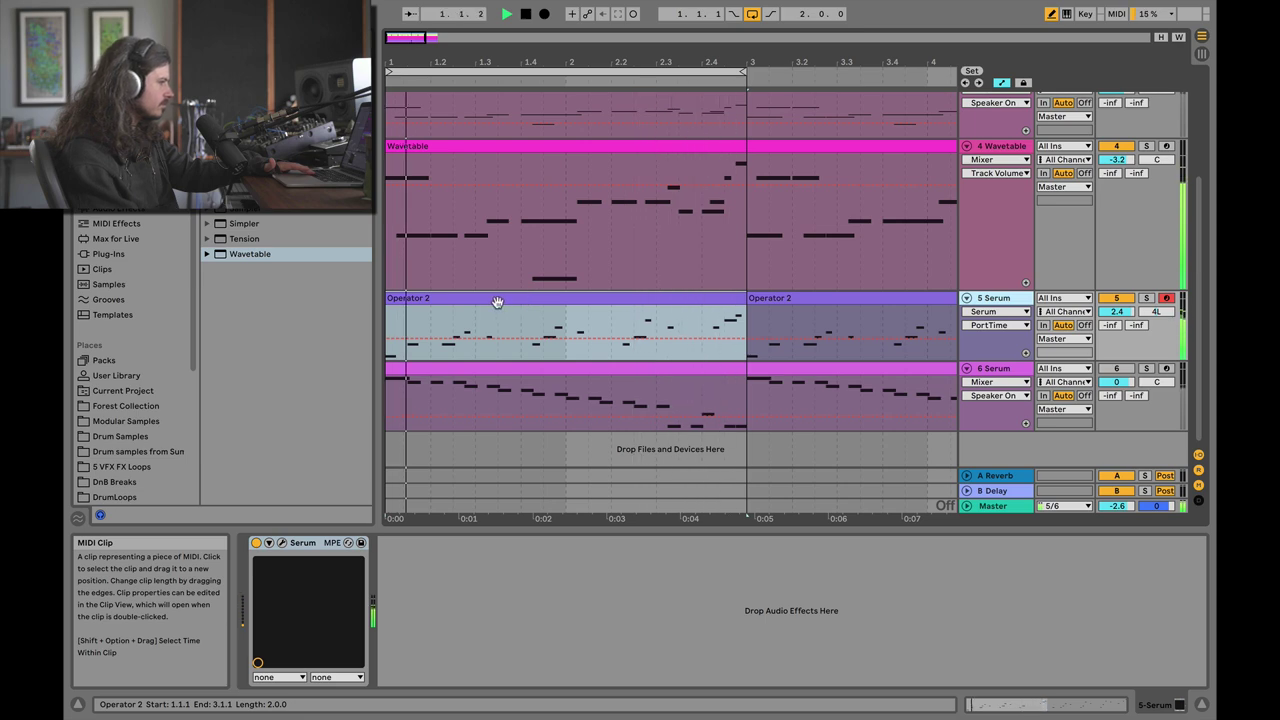
pyautogui.press('space')
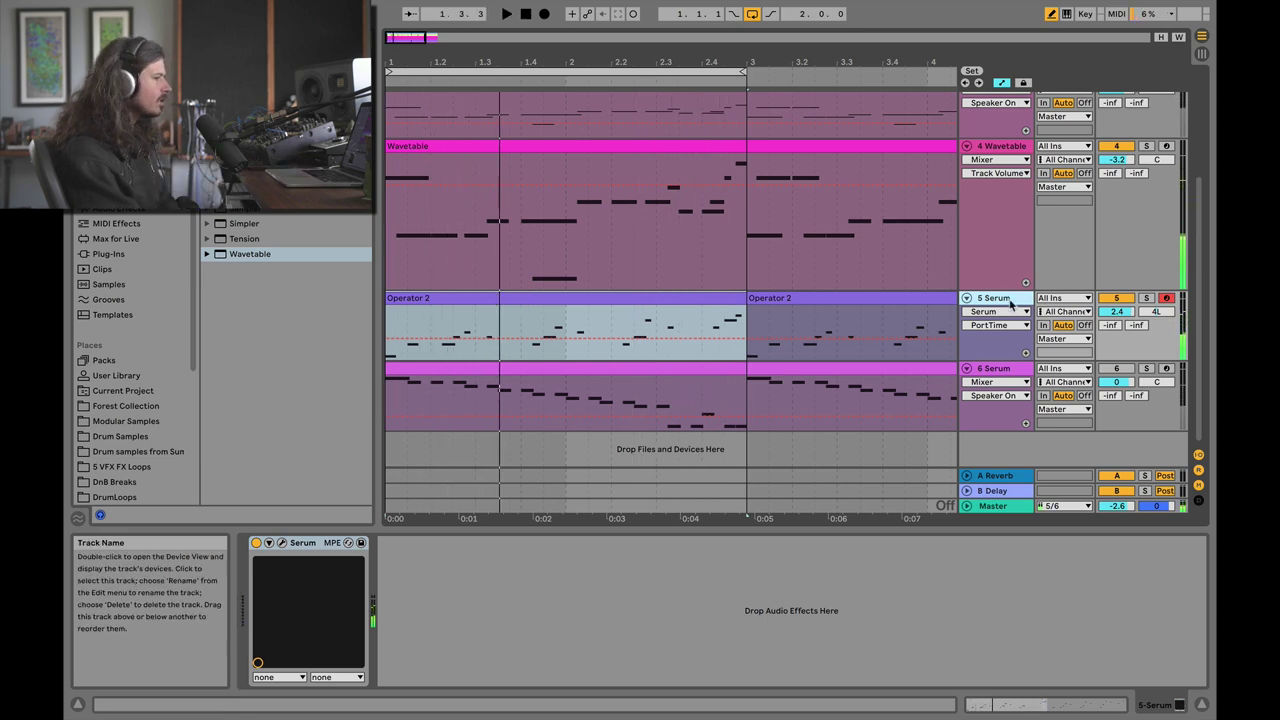
# Step: Open the first Operator 2 clip's notes and enlarge its two bars on the 5 Serum track in the arrangement
pyautogui.doubleClick(624, 298)
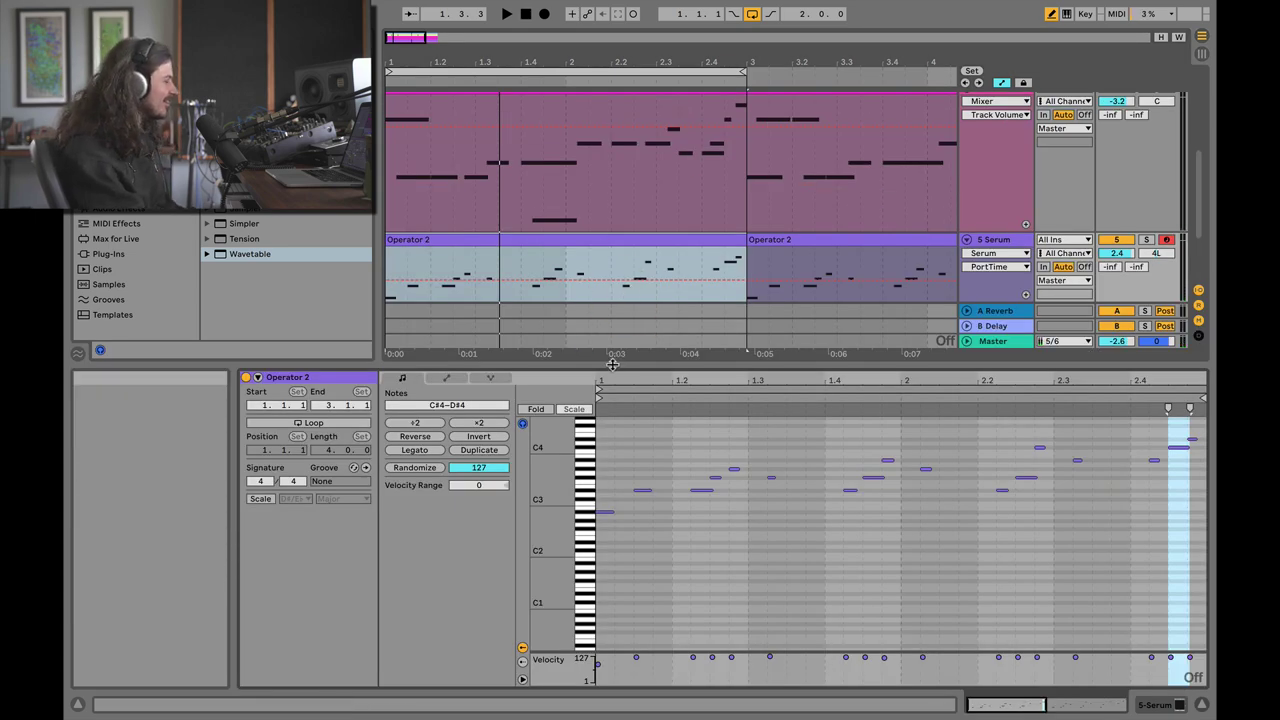
pyautogui.moveTo(612, 364); pyautogui.dragTo(613, 356)
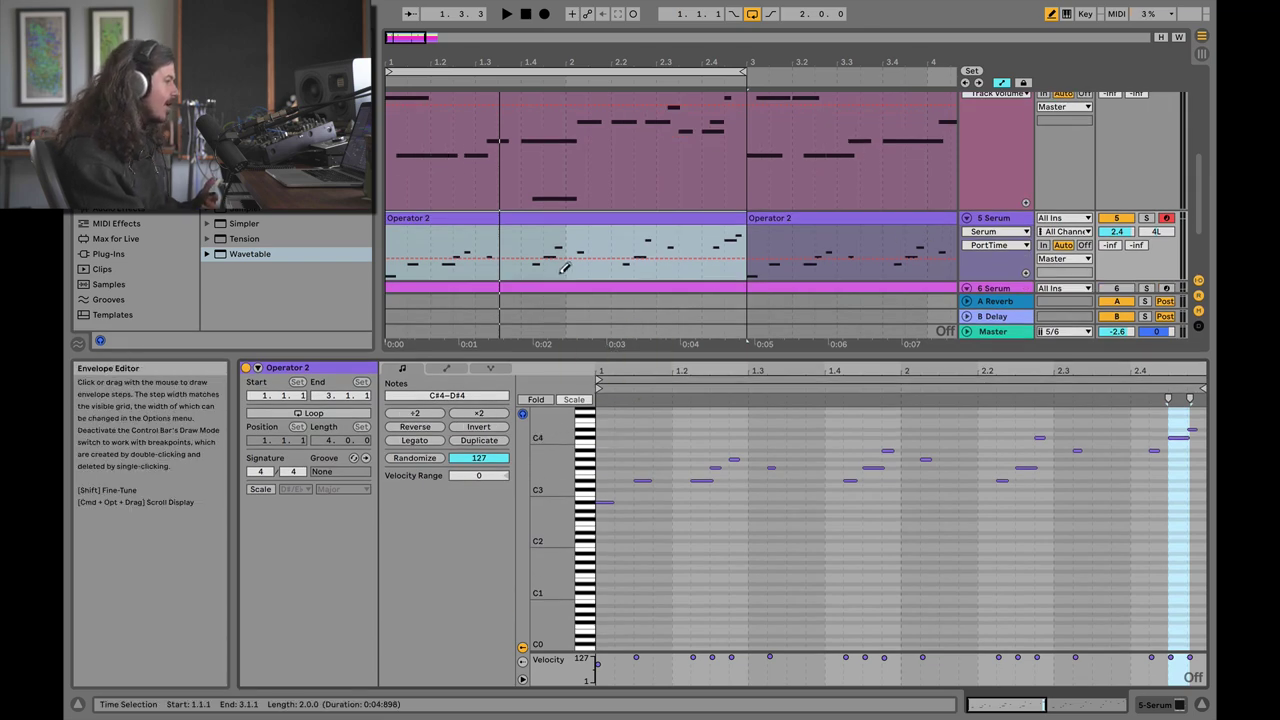
pyautogui.press('z')
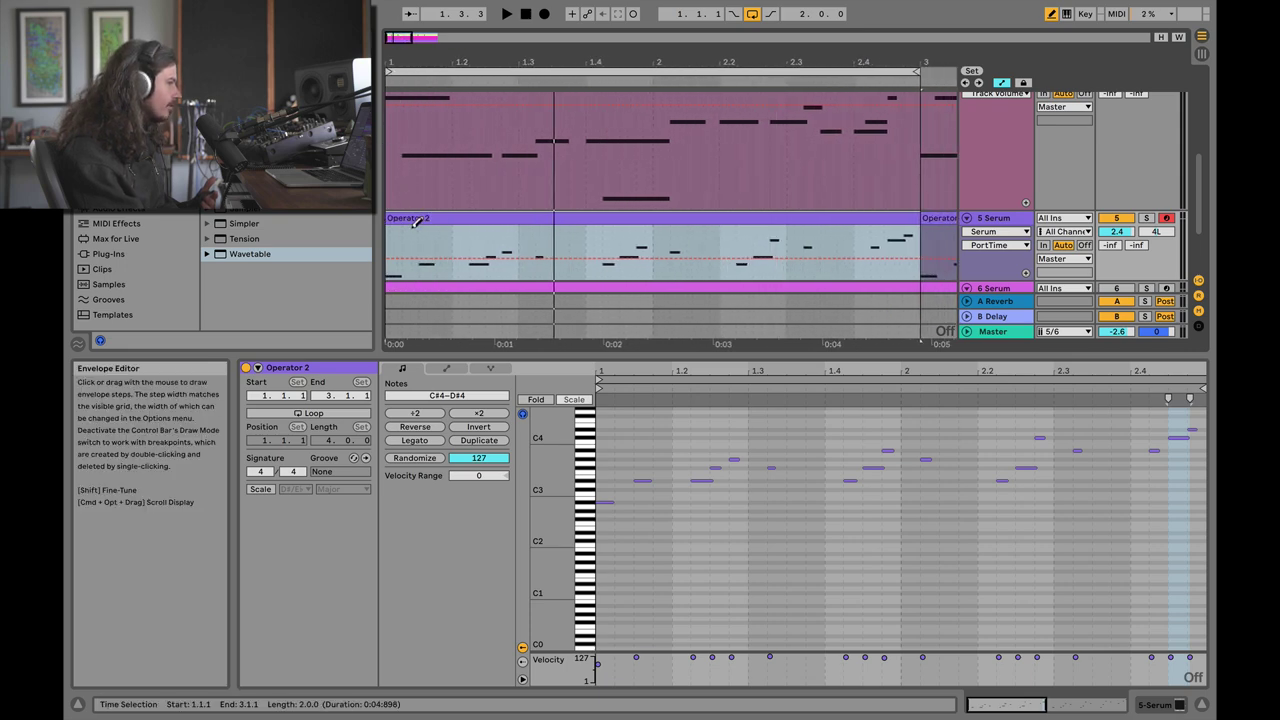
pyautogui.moveTo(415, 37); pyautogui.dragTo(415, 55)
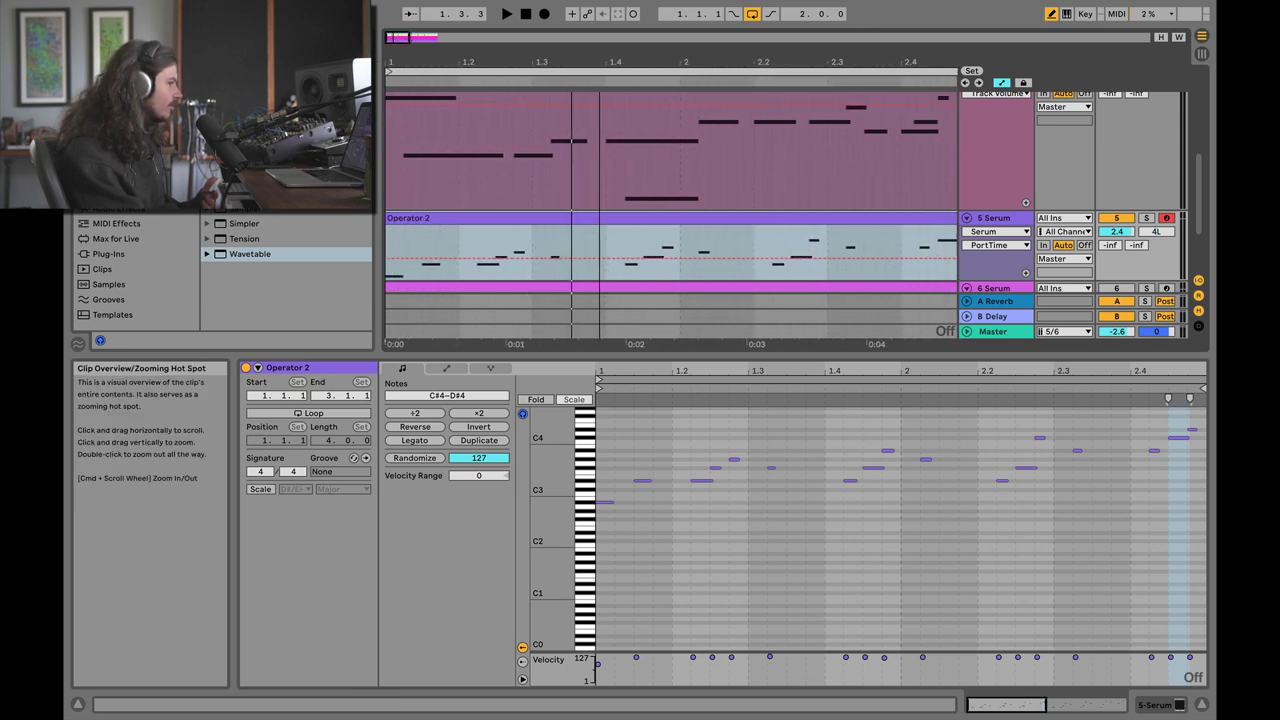
pyautogui.click(986, 260)
pyautogui.press('h')
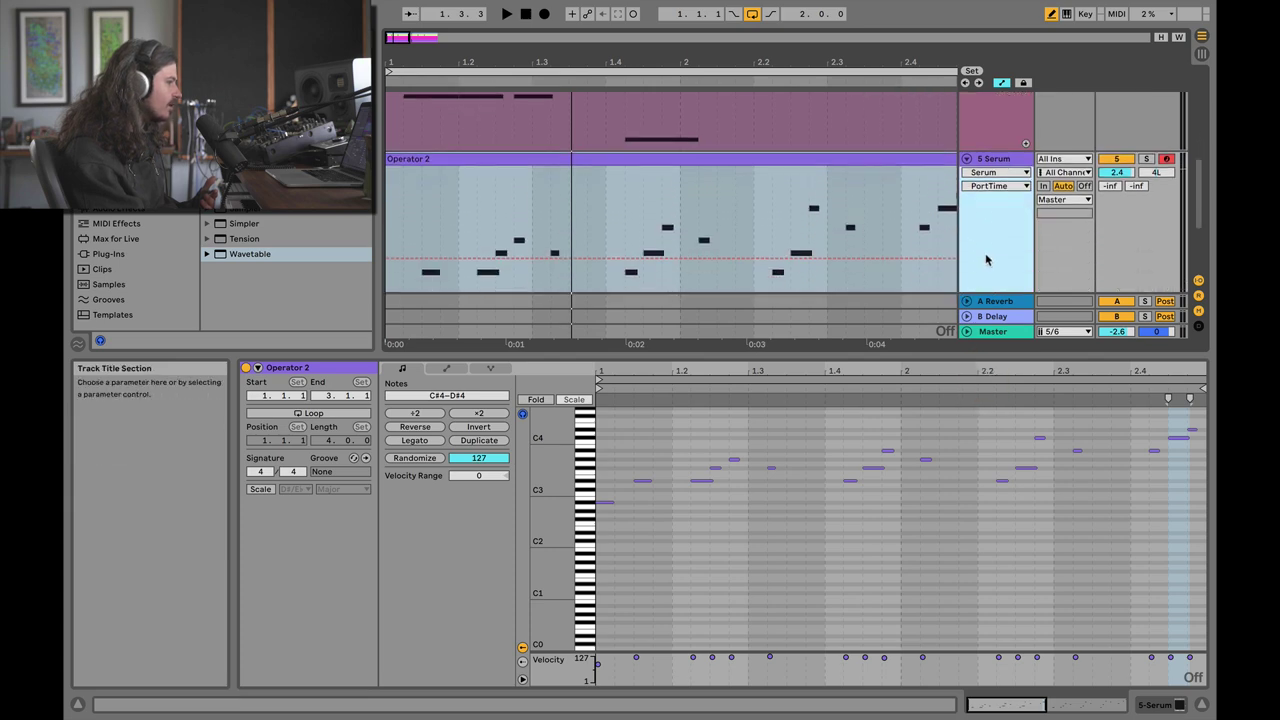
pyautogui.scroll(-2, 986, 260)
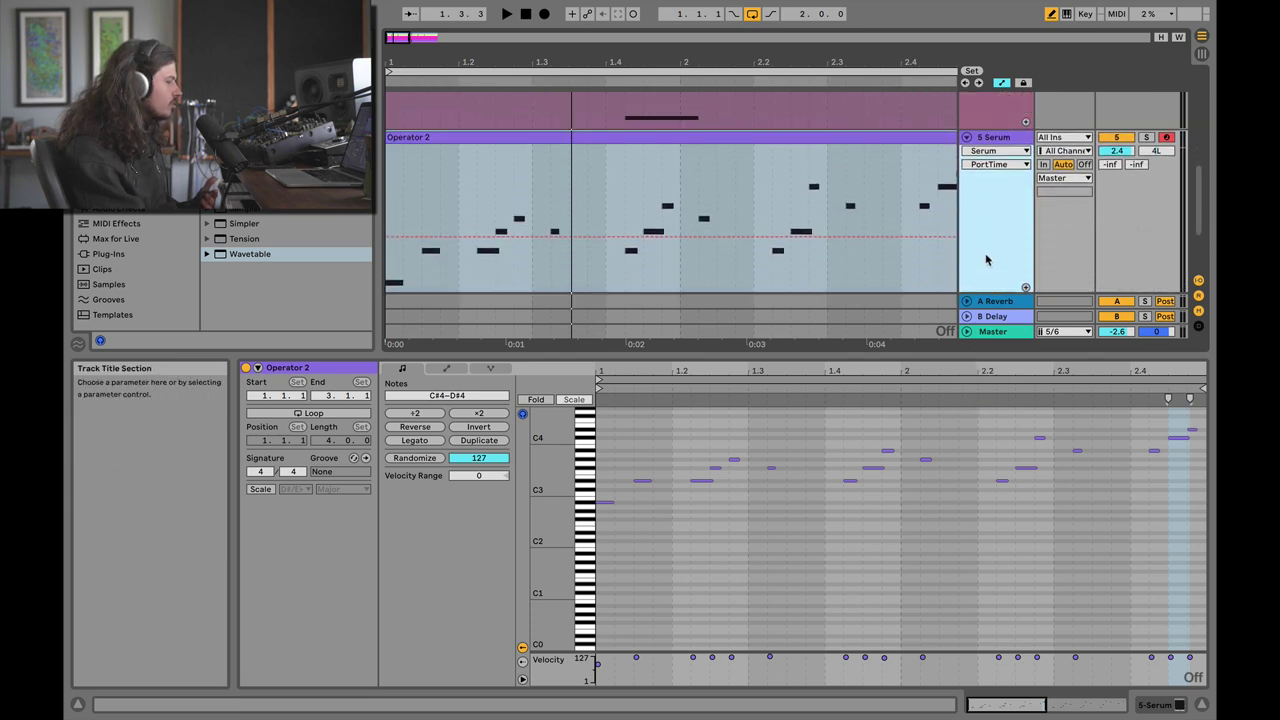
pyautogui.scroll(-1, 986, 260)
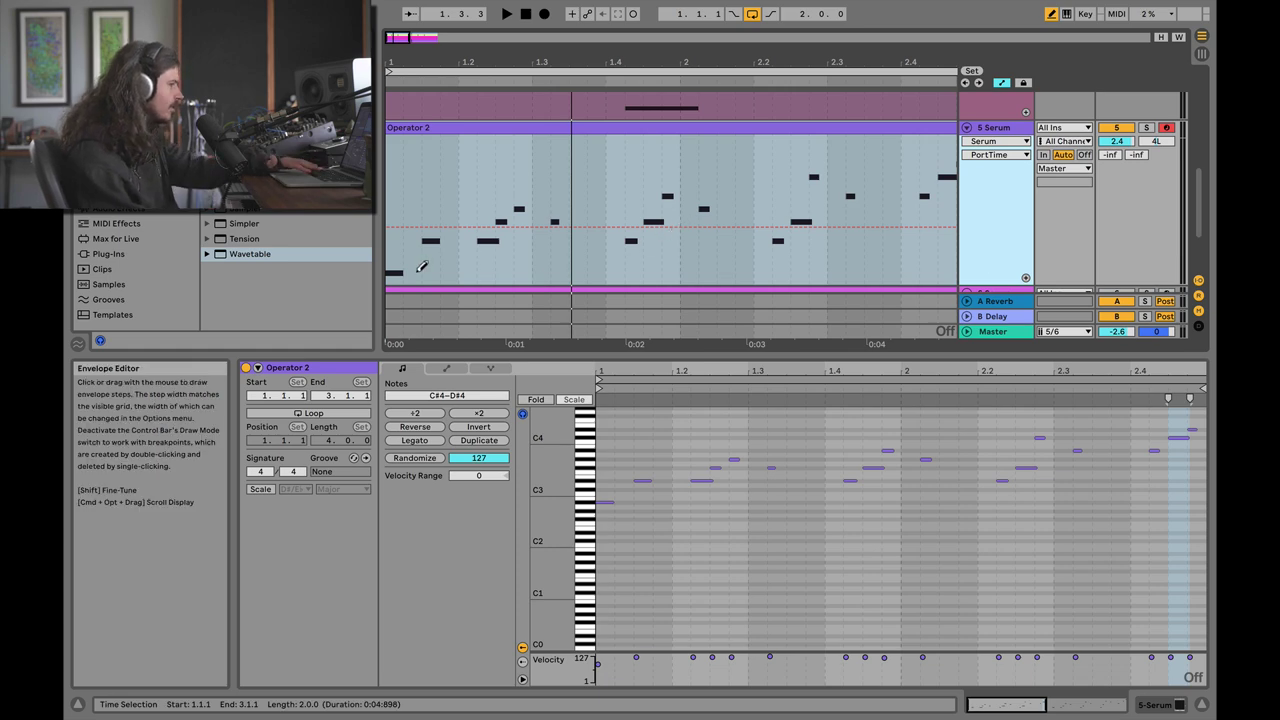
# Step: Draw PortTime automation at zero across the clip, with Narrow-grid 1/16 steps raised at 1.2.3, 1.4.2, 2.2.3 and 2.4.2
pyautogui.moveTo(395, 268)
pyautogui.mouseDown()
pyautogui.moveTo(437, 304)
pyautogui.moveTo(371, 315)
pyautogui.moveTo(956, 366)
pyautogui.mouseUp()
pyautogui.rightClick(591, 178)
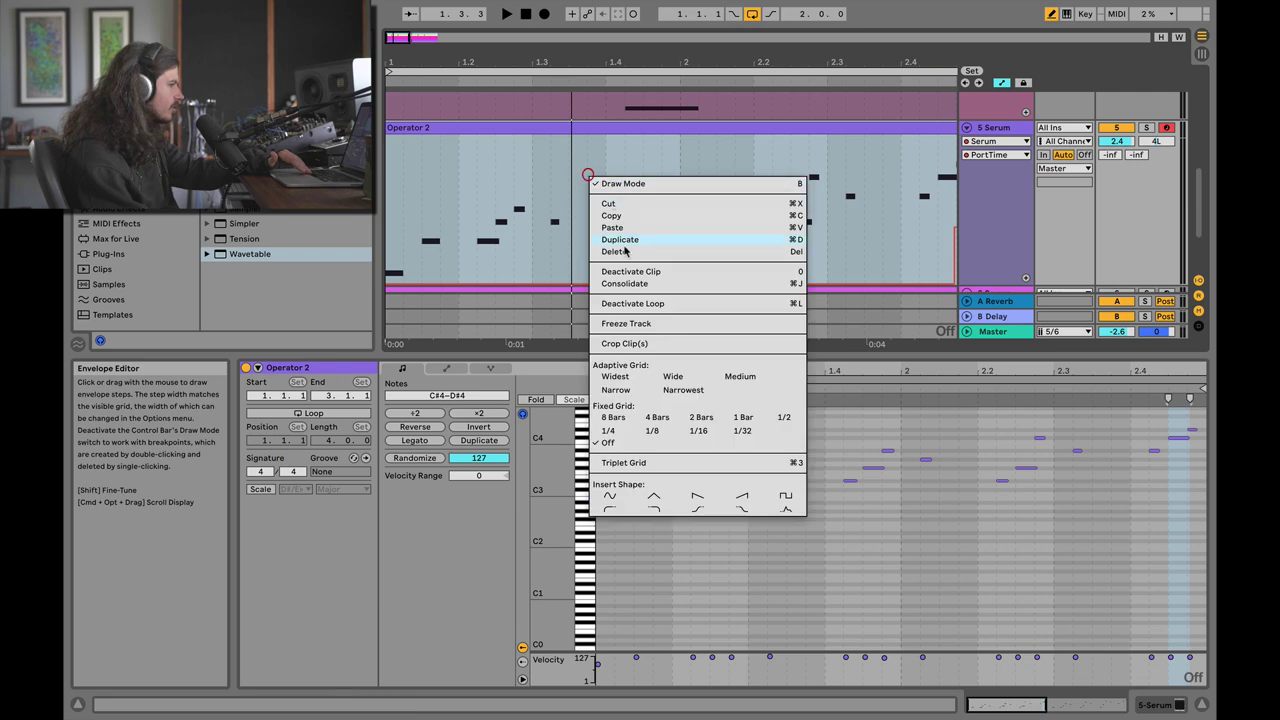
pyautogui.click(628, 395)
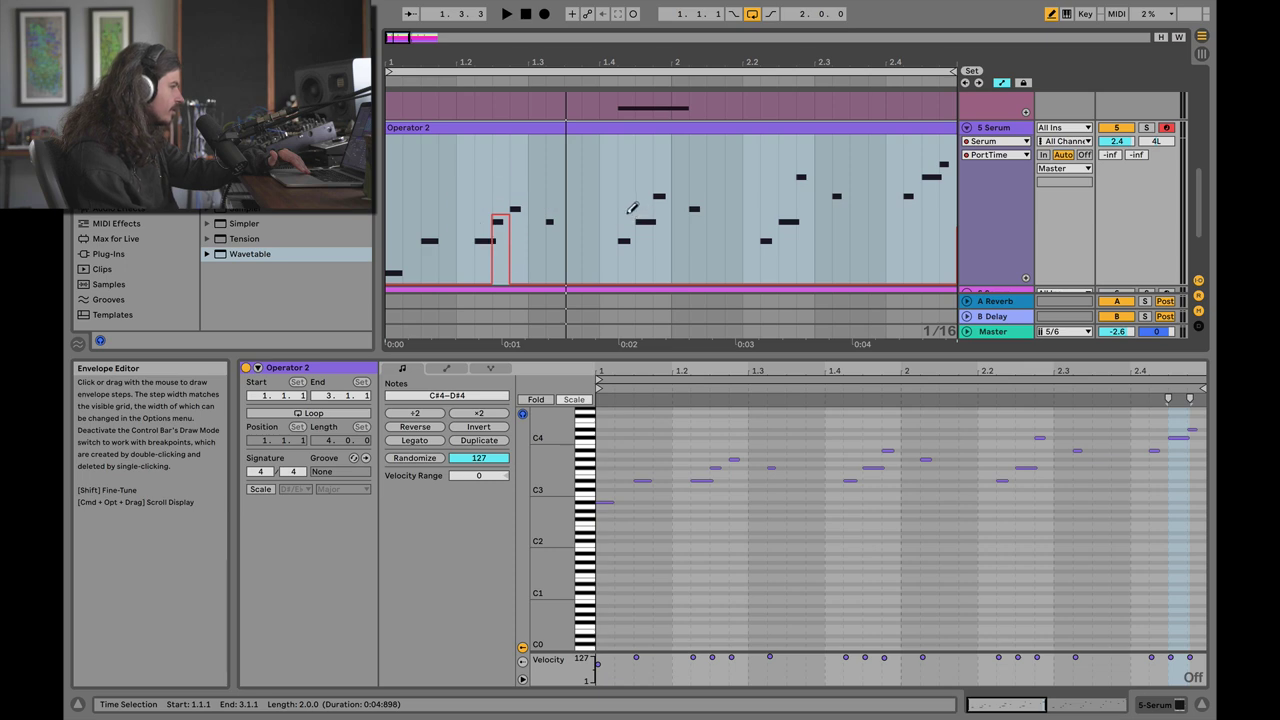
pyautogui.click(788, 212)
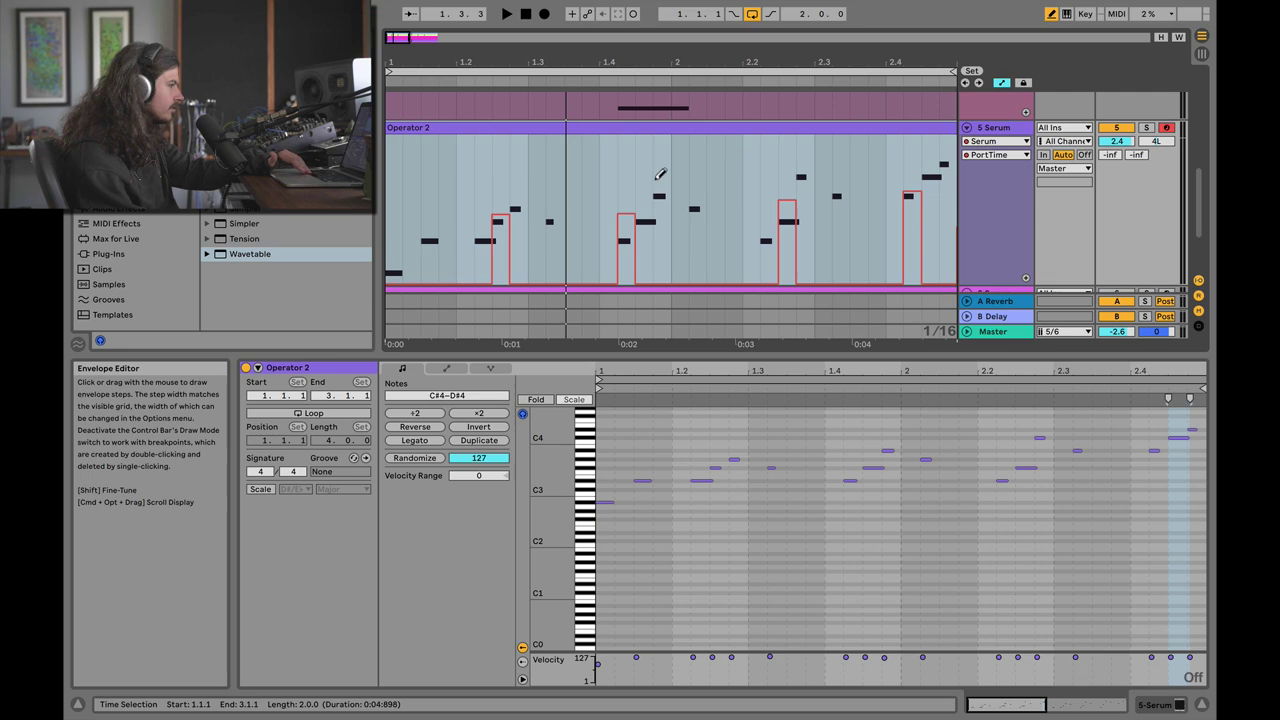
# Step: Open the Serum plug-in window from the 5 Serum track, enable Always for the portamento, and hide the window
pyautogui.click(995, 127)
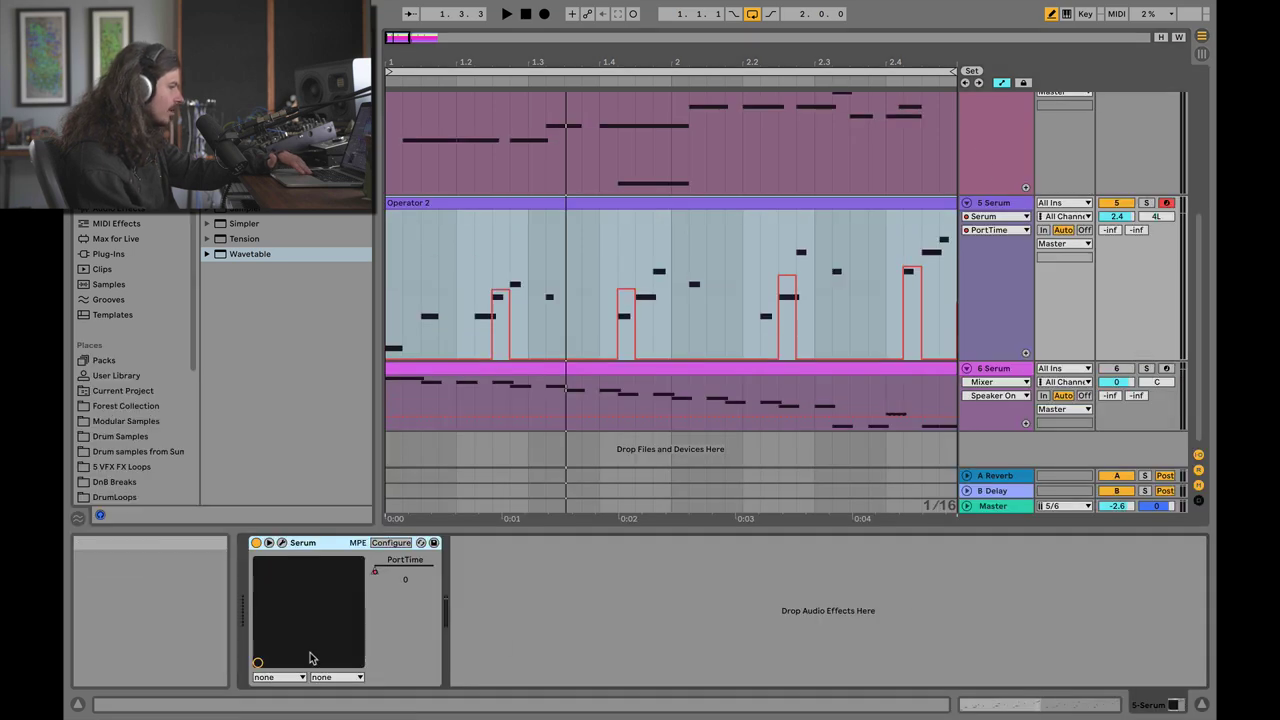
pyautogui.click(282, 542)
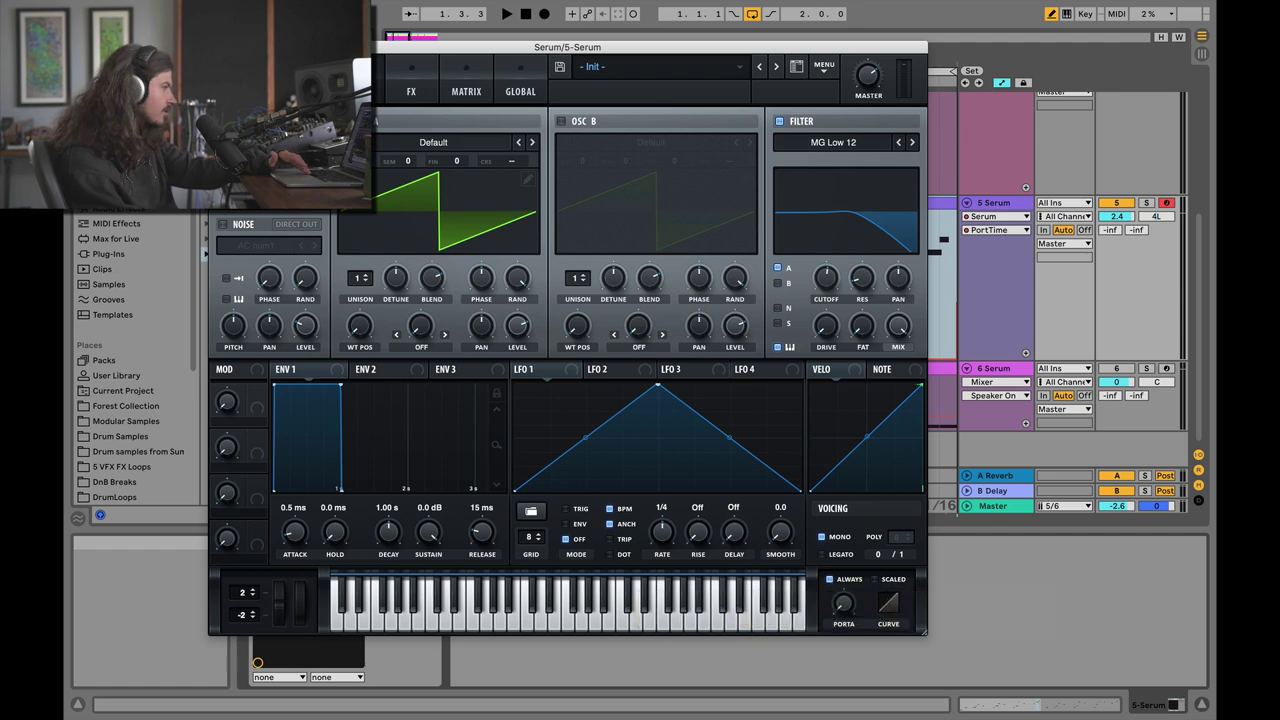
pyautogui.press('super+alt+p')
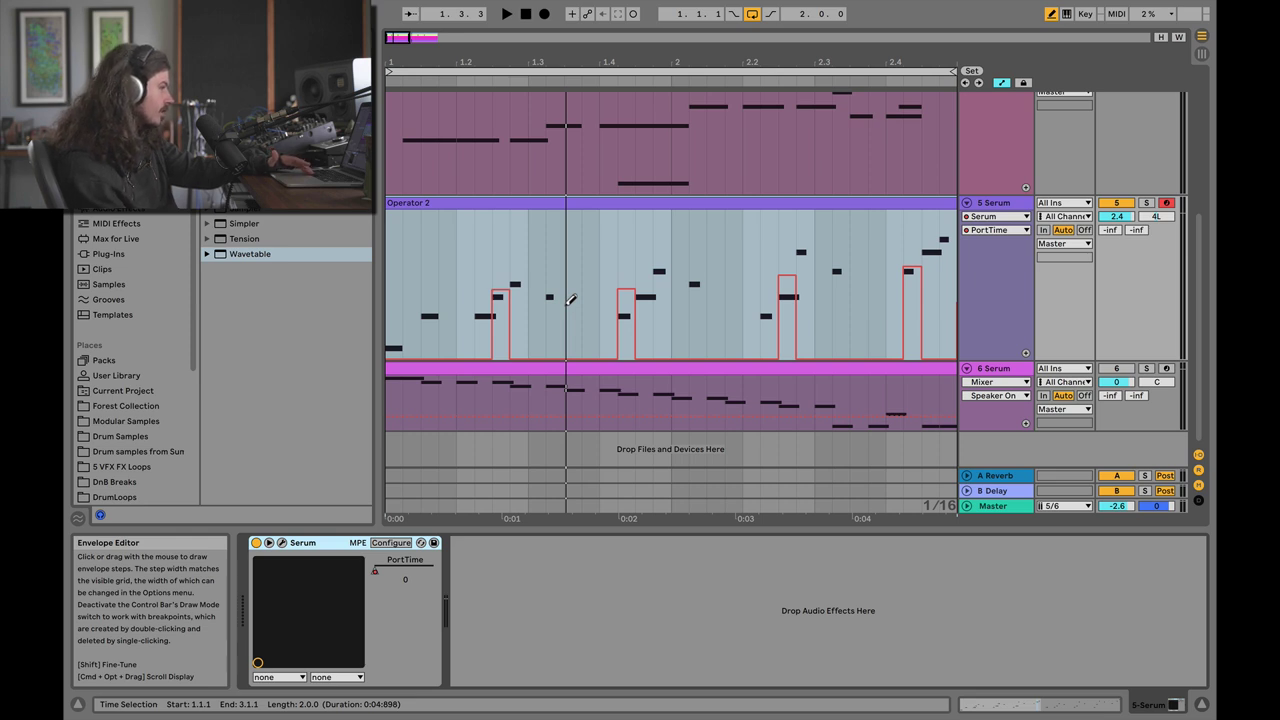
# Step: Play back the part while adding raised PortTime steps at 1.4.4, 2.1.1 and 2.4.4, and stop playback
pyautogui.press('space')
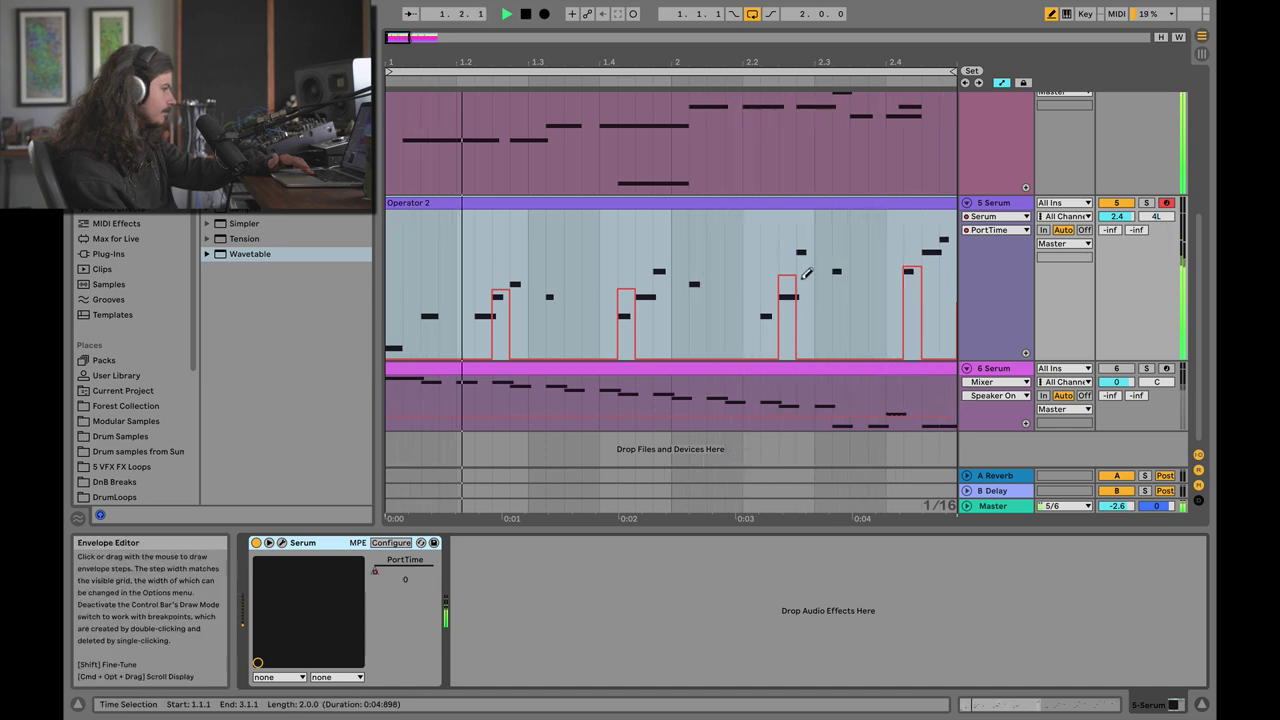
pyautogui.click(660, 280)
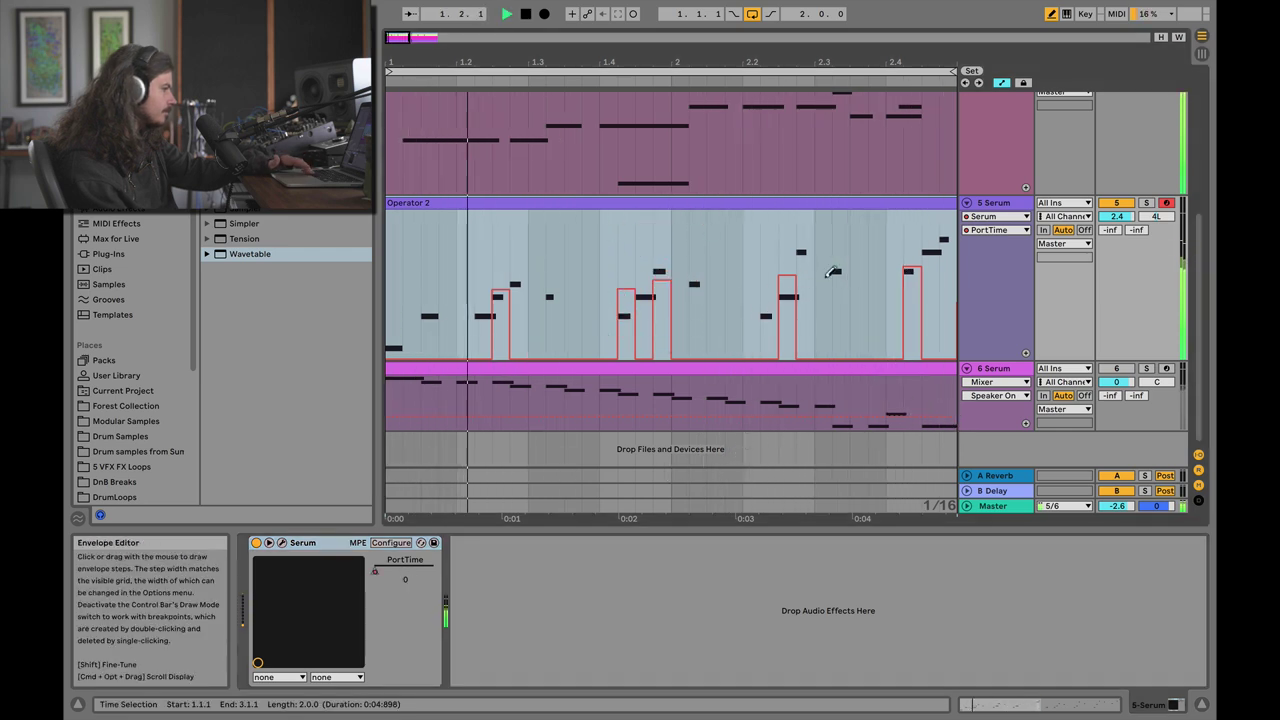
pyautogui.click(678, 282)
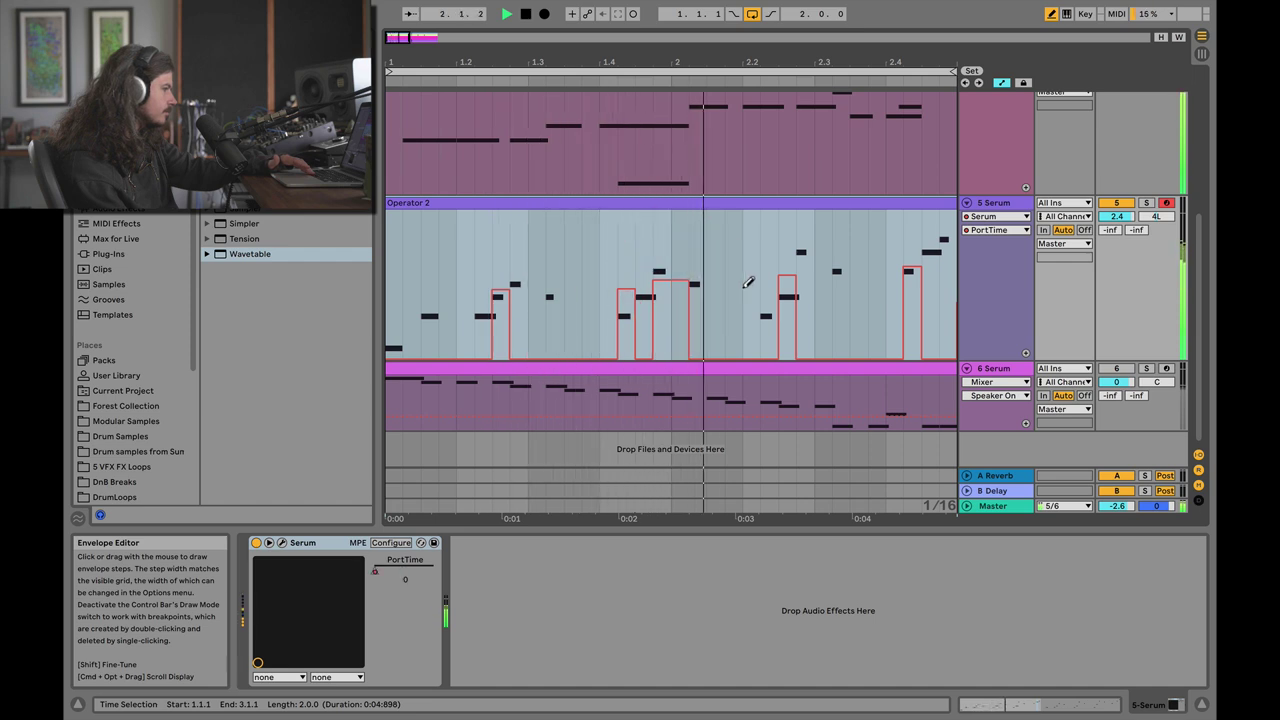
pyautogui.moveTo(943, 243); pyautogui.dragTo(946, 308)
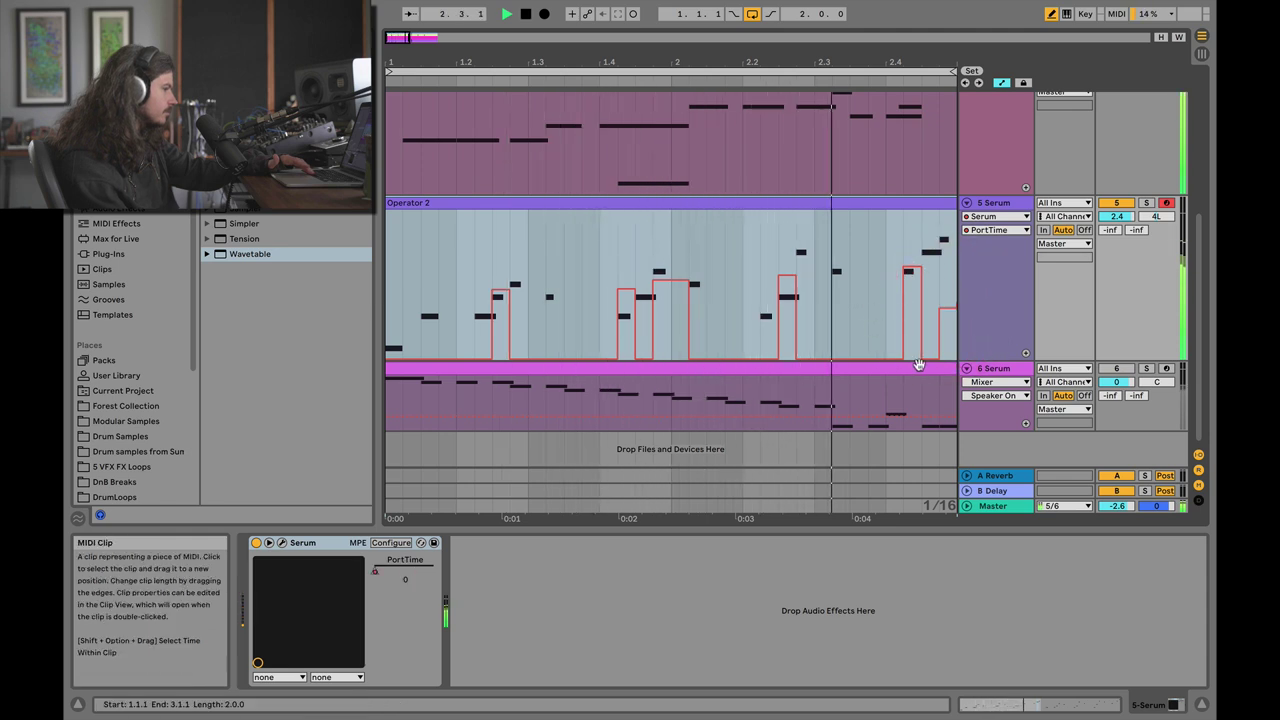
pyautogui.press('space')
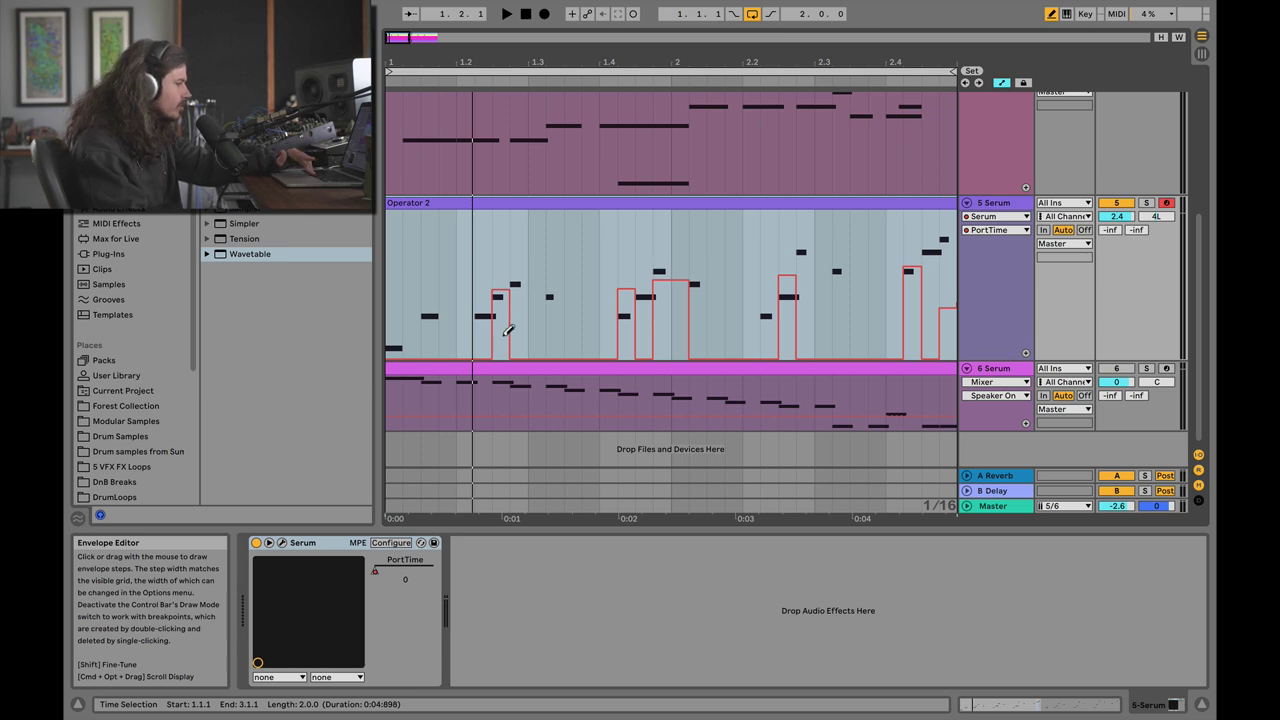
# Step: Lower the PortTime steps at 1.2.3 and 1.4.4, and return the step at 2.1.1 to zero
pyautogui.moveTo(504, 336); pyautogui.dragTo(505, 327)
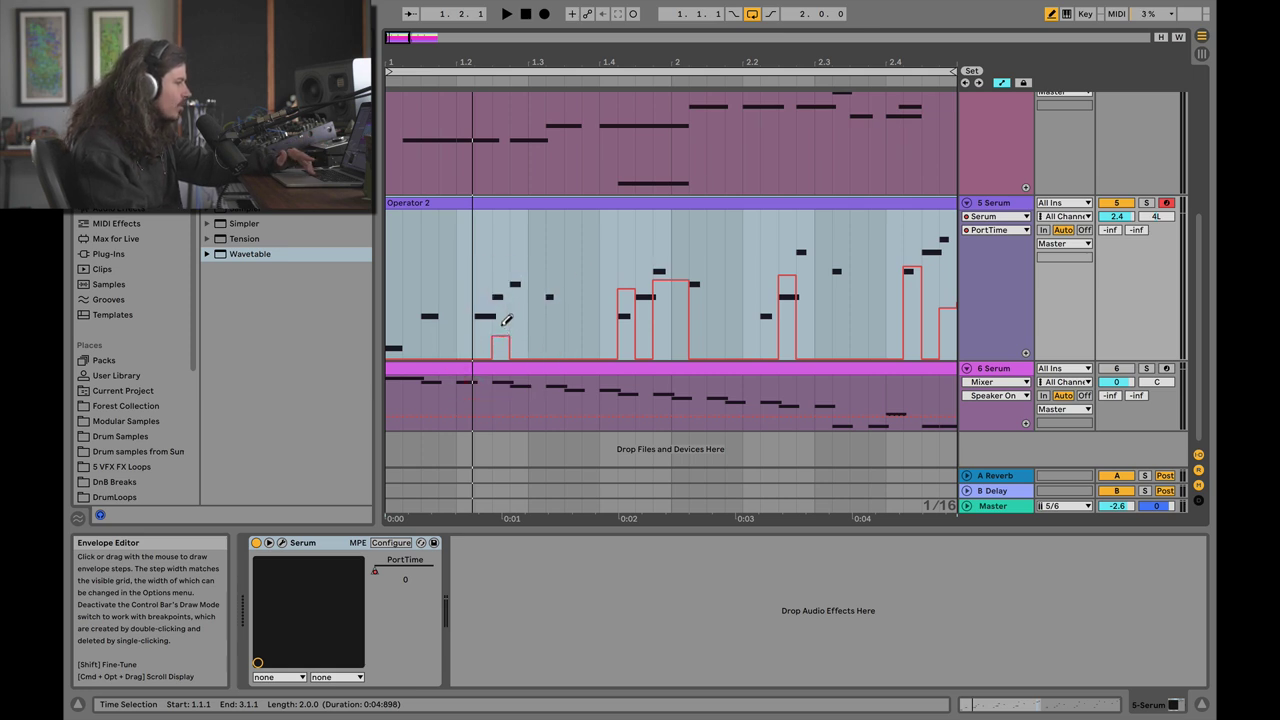
pyautogui.moveTo(660, 279); pyautogui.dragTo(678, 310)
pyautogui.moveTo(678, 355); pyautogui.dragTo(675, 358)
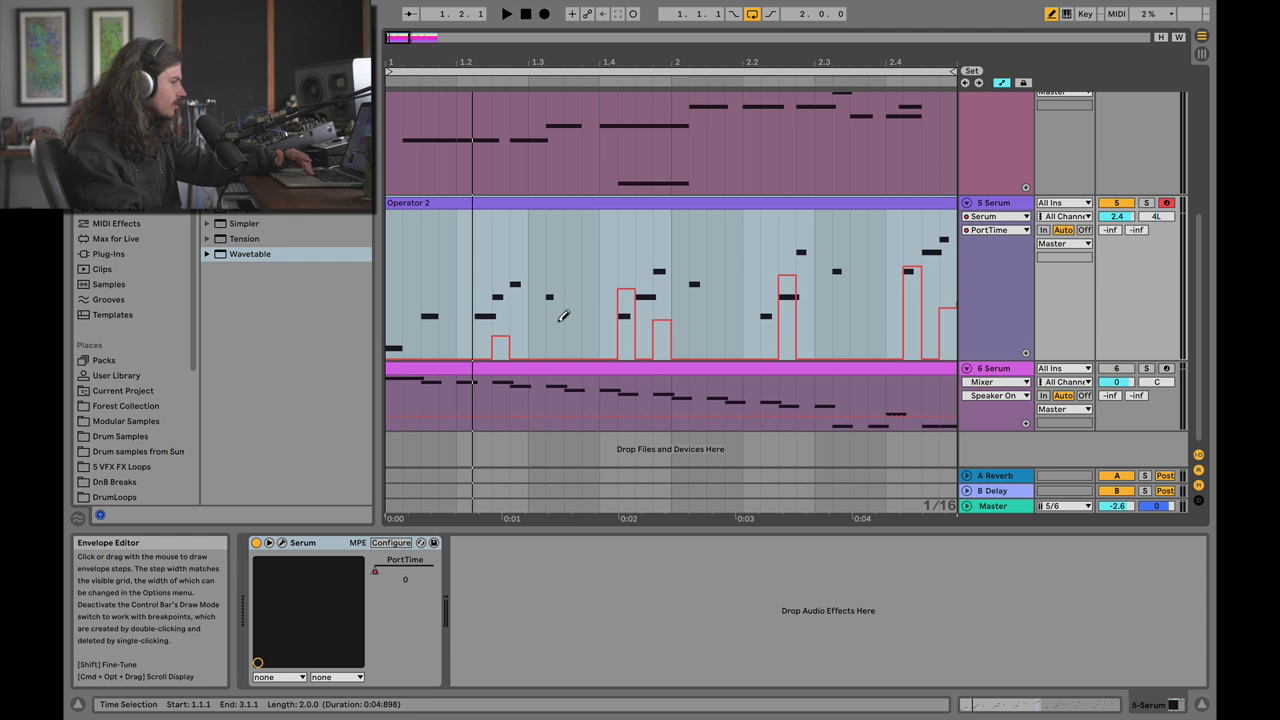
# Step: Play back the 5 Serum part while adding raised PortTime steps at 1.3.1, 1.3.2, 2.2.2, 2.2.4 and 2.3.2
pyautogui.press('space')
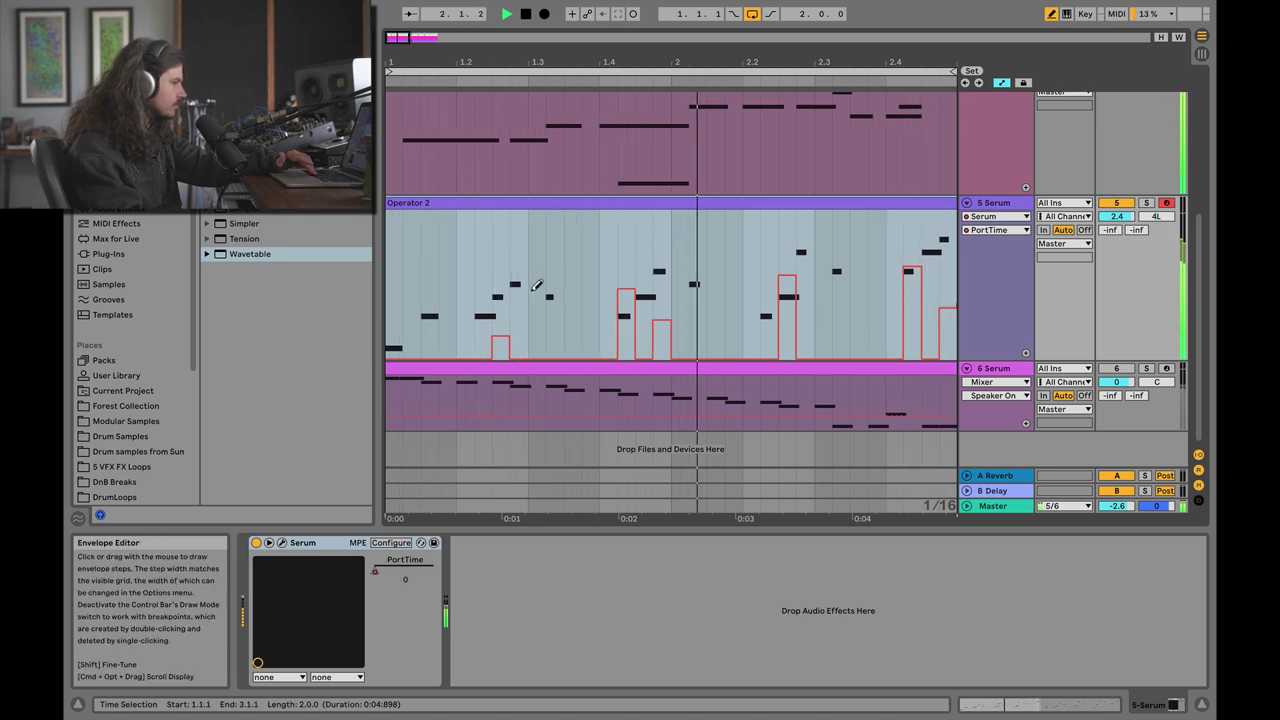
pyautogui.click(553, 280)
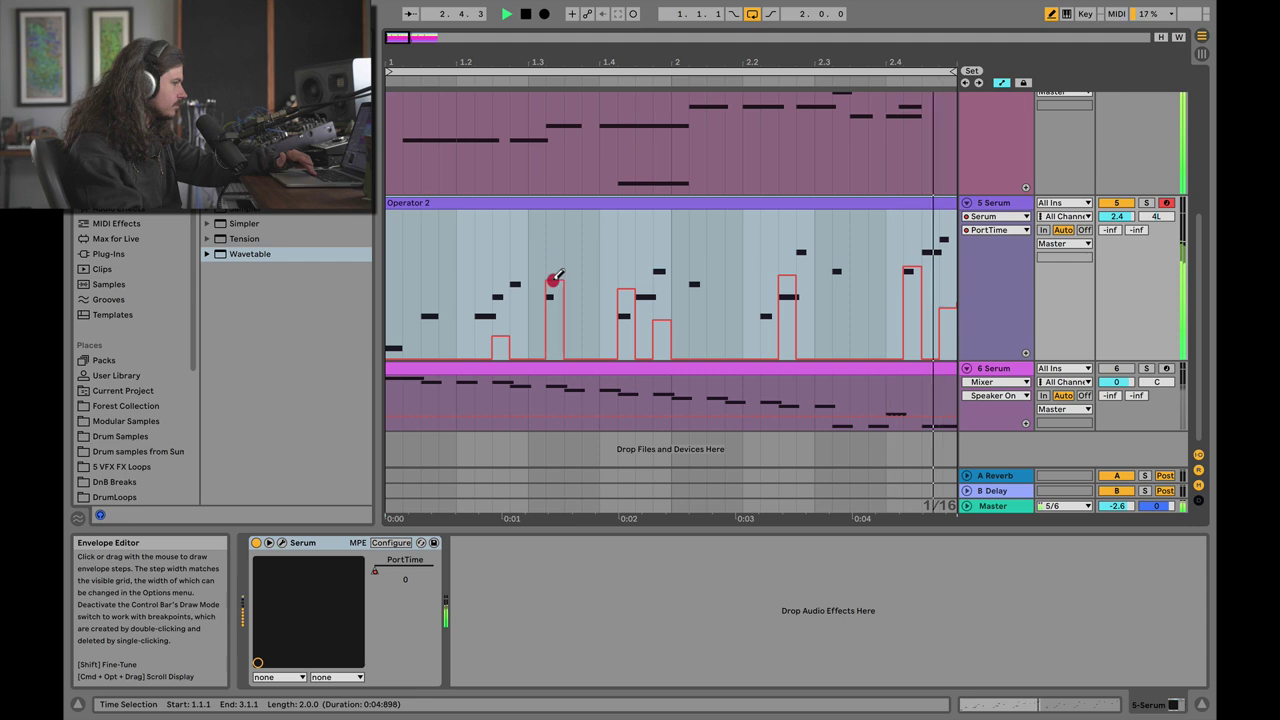
pyautogui.click(550, 282)
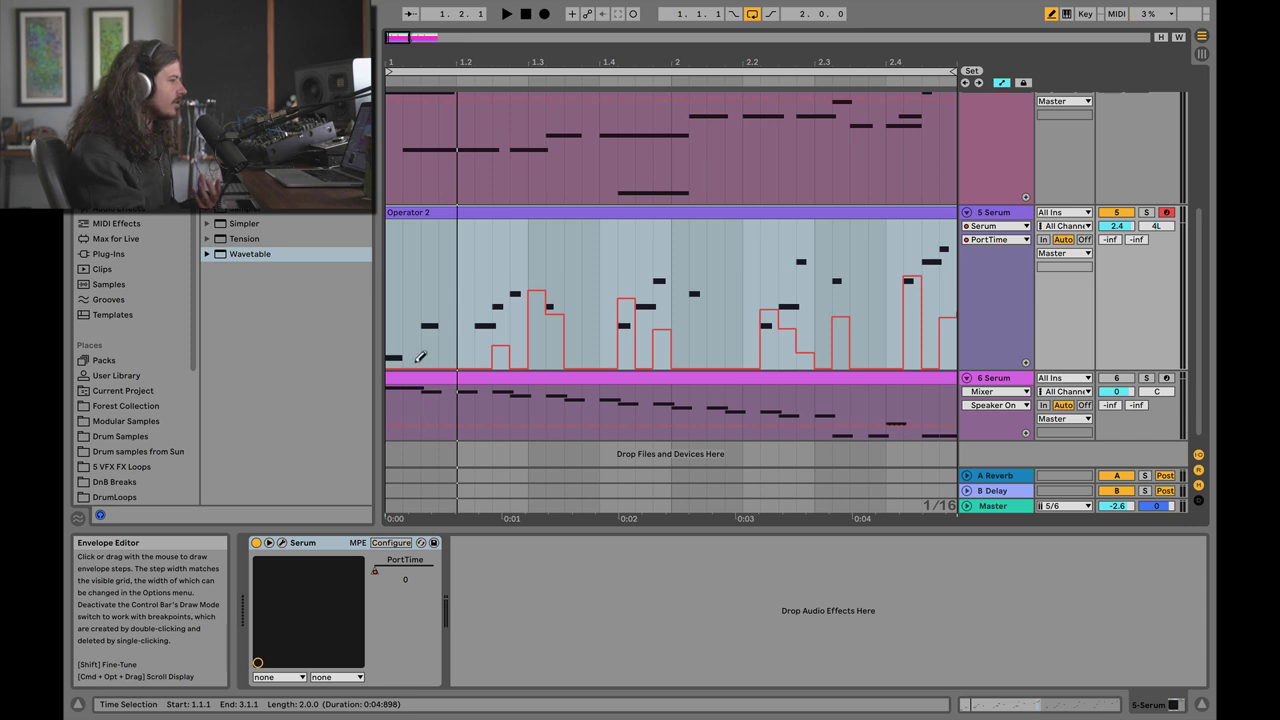
# Step: Solo the 6 Serum track, raise its volume to 5.7, and play back its descending part
pyautogui.click(283, 543)
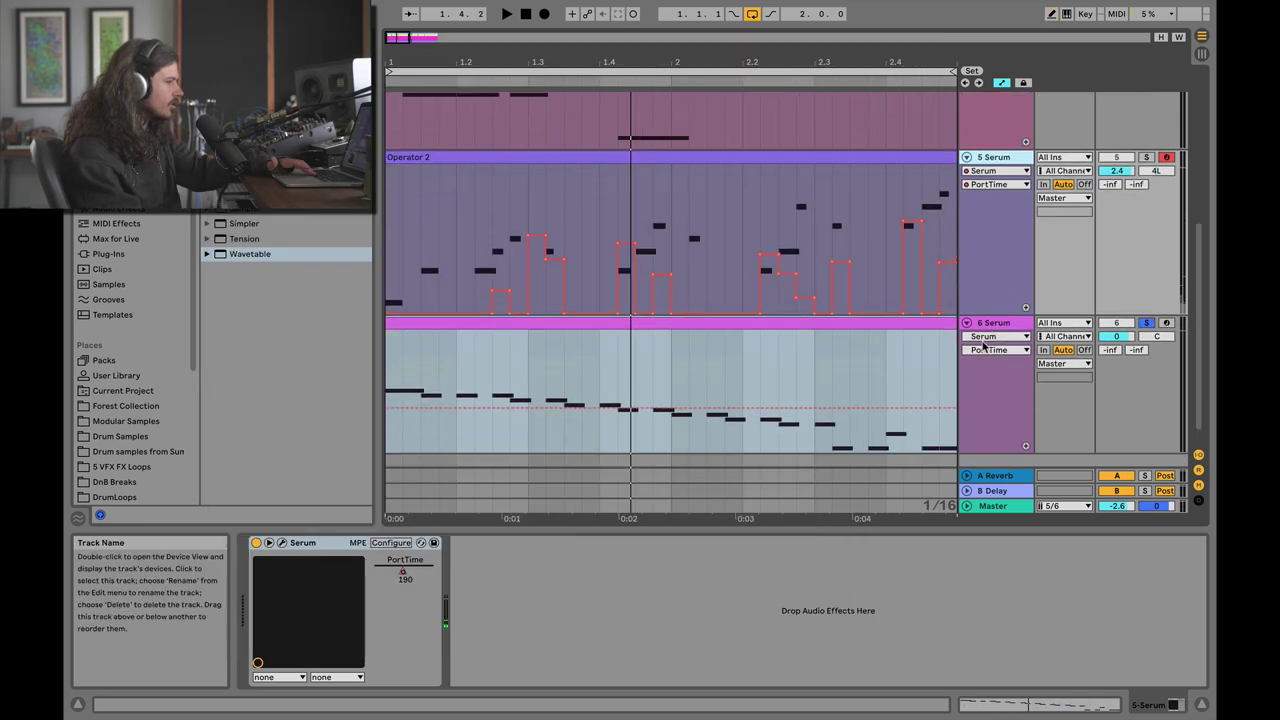
pyautogui.scroll(-1, 985, 345)
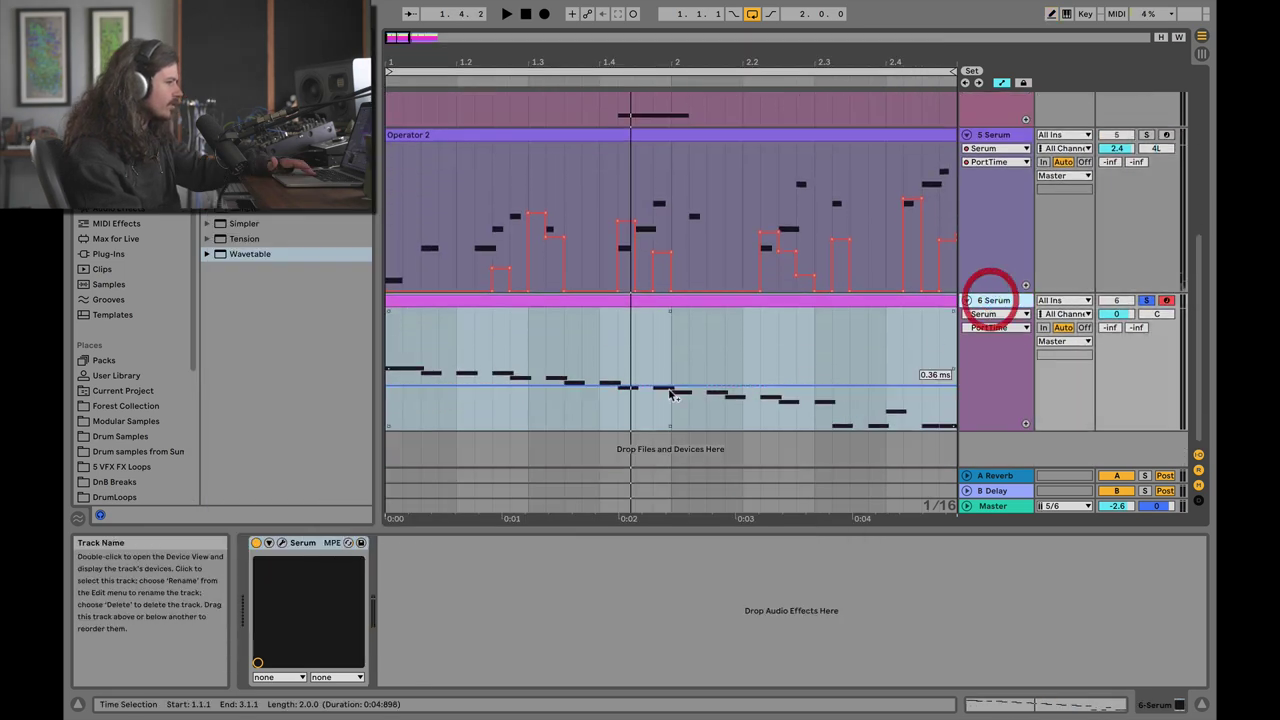
pyautogui.moveTo(1120, 318); pyautogui.dragTo(1124, 302)
pyautogui.press('space')
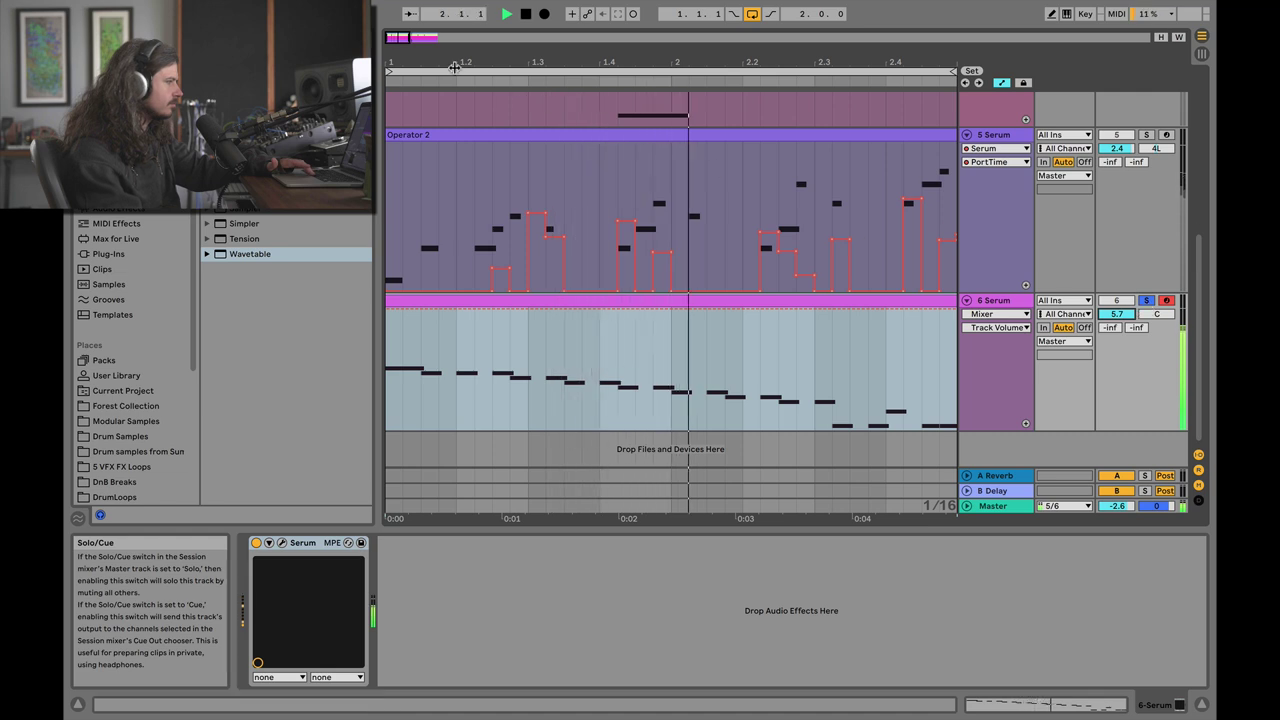
pyautogui.moveTo(395, 44); pyautogui.dragTo(393, 38)
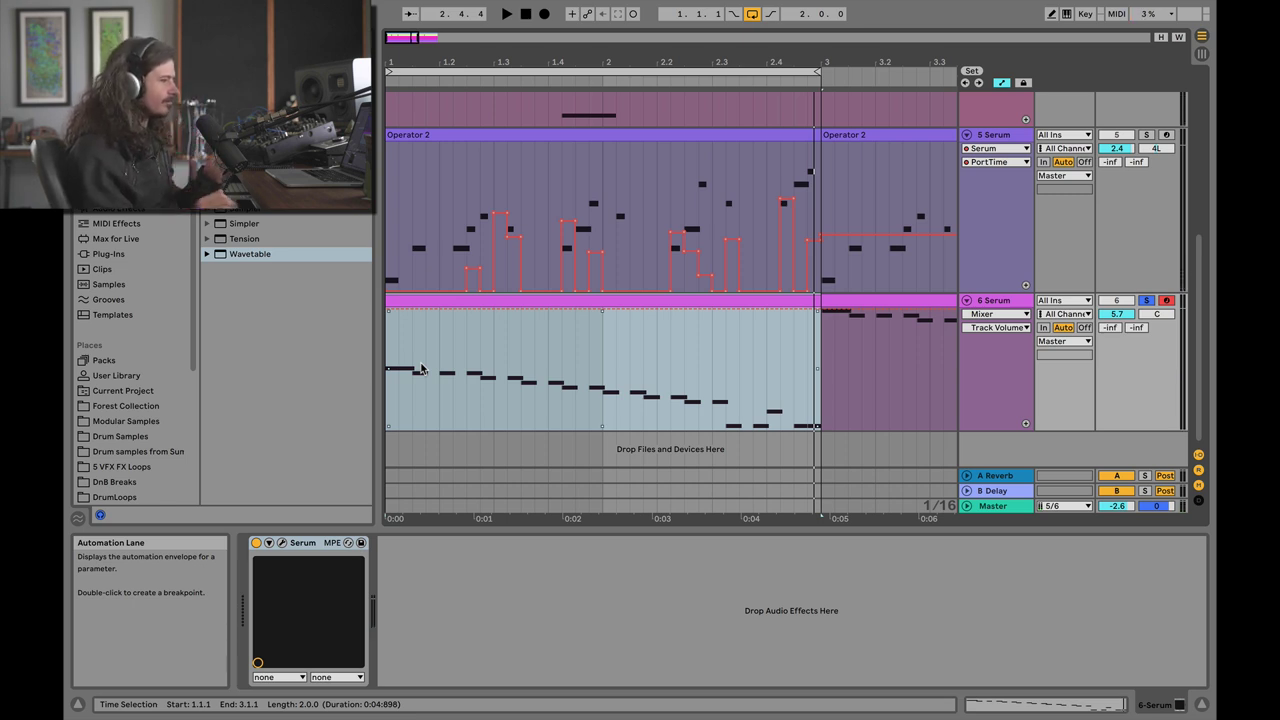
# Step: Raise the portamento time to about 62 ms in the 6 Serum plug-in, play back the part, and hide the plug-in window
pyautogui.click(281, 542)
pyautogui.moveTo(918, 598); pyautogui.dragTo(915, 592)
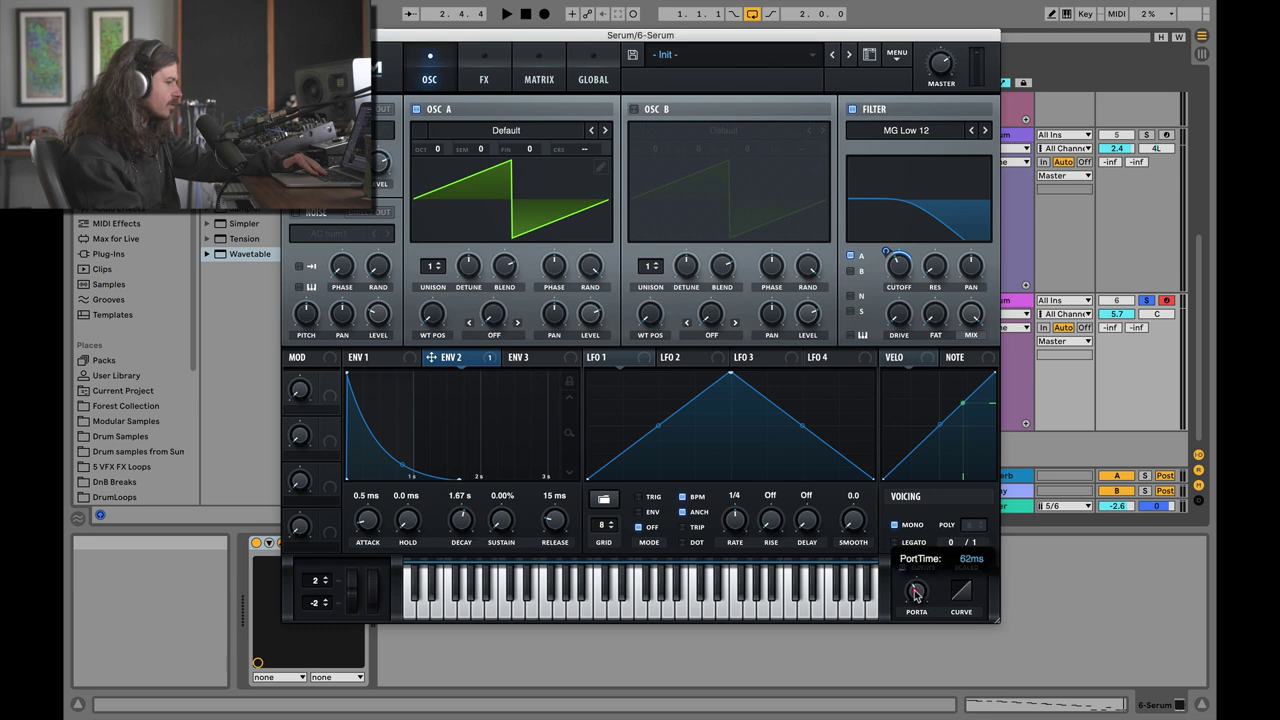
pyautogui.press('space')
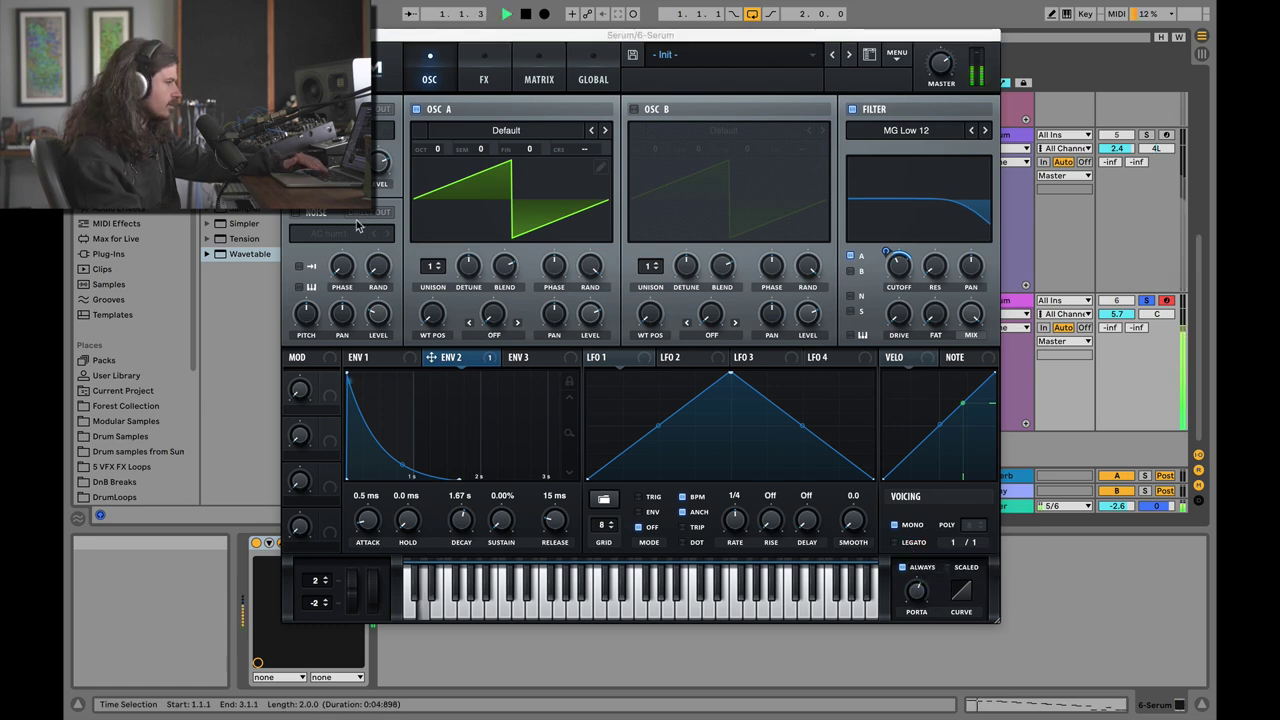
pyautogui.press('super+alt+p')
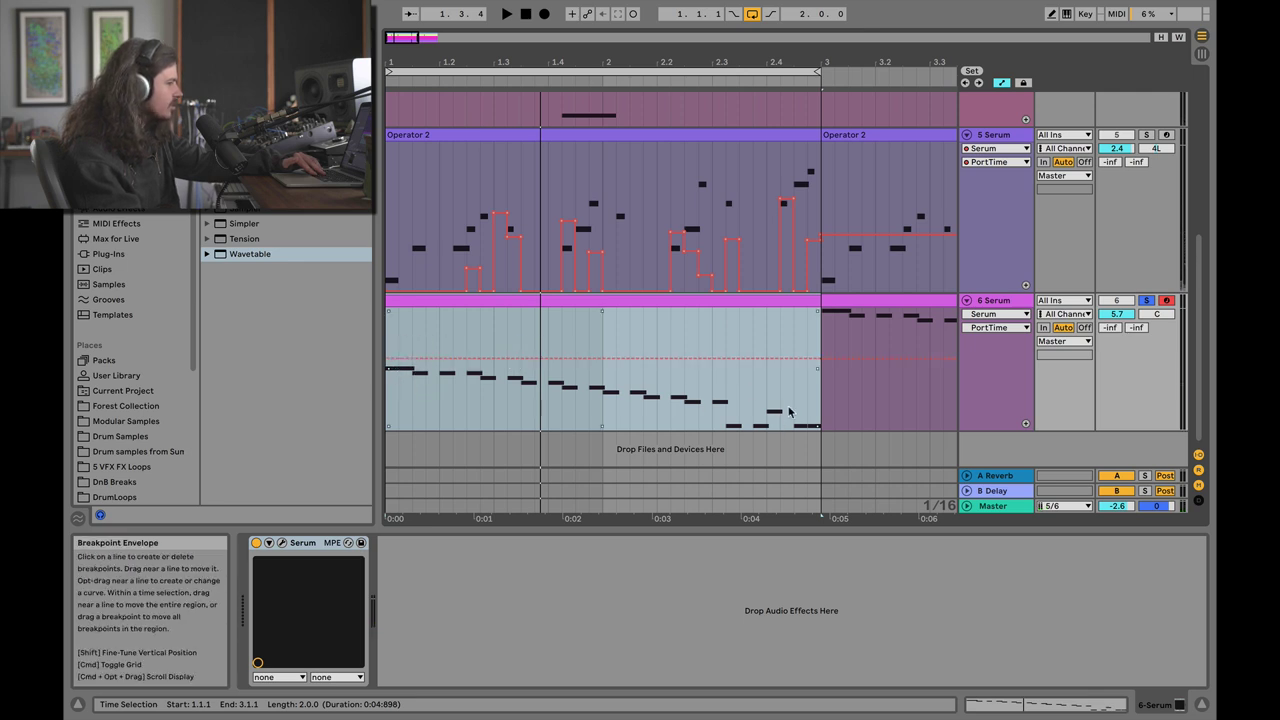
# Step: Add PortTime automation on the 6 Serum track rising from zero at 1.1.1 to a steady level, and play it back
pyautogui.click(387, 364)
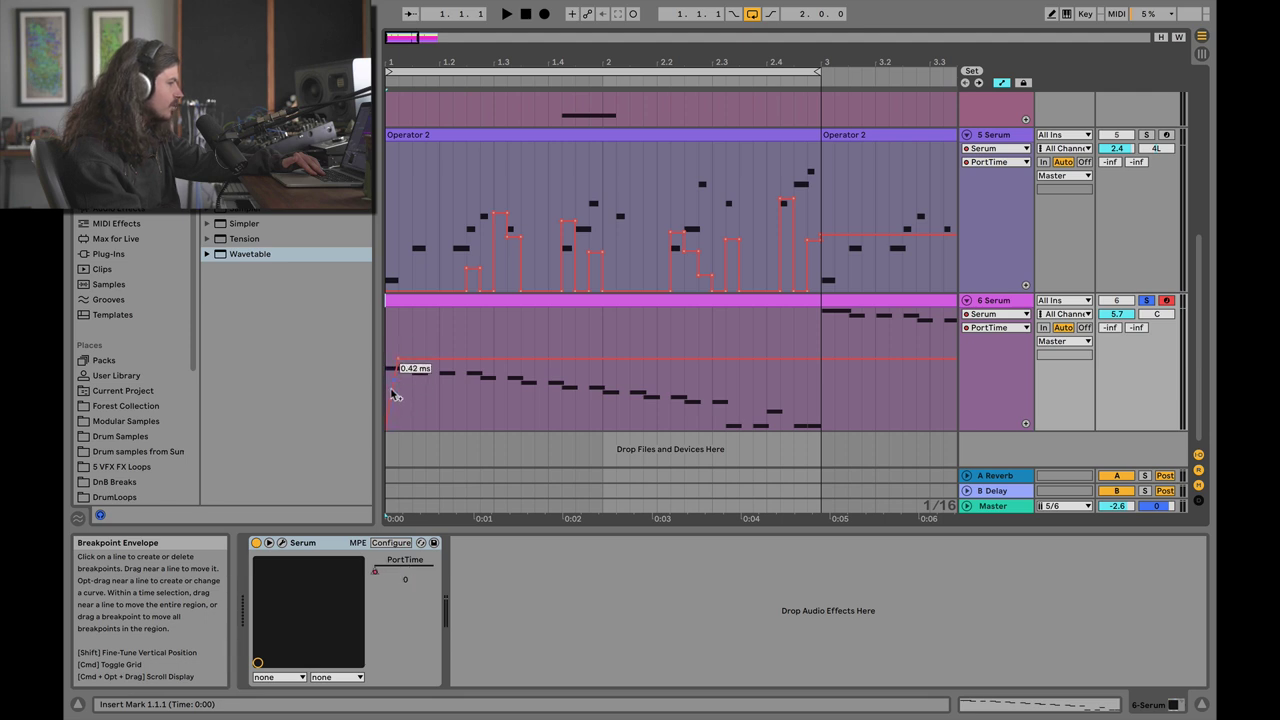
pyautogui.press('space')
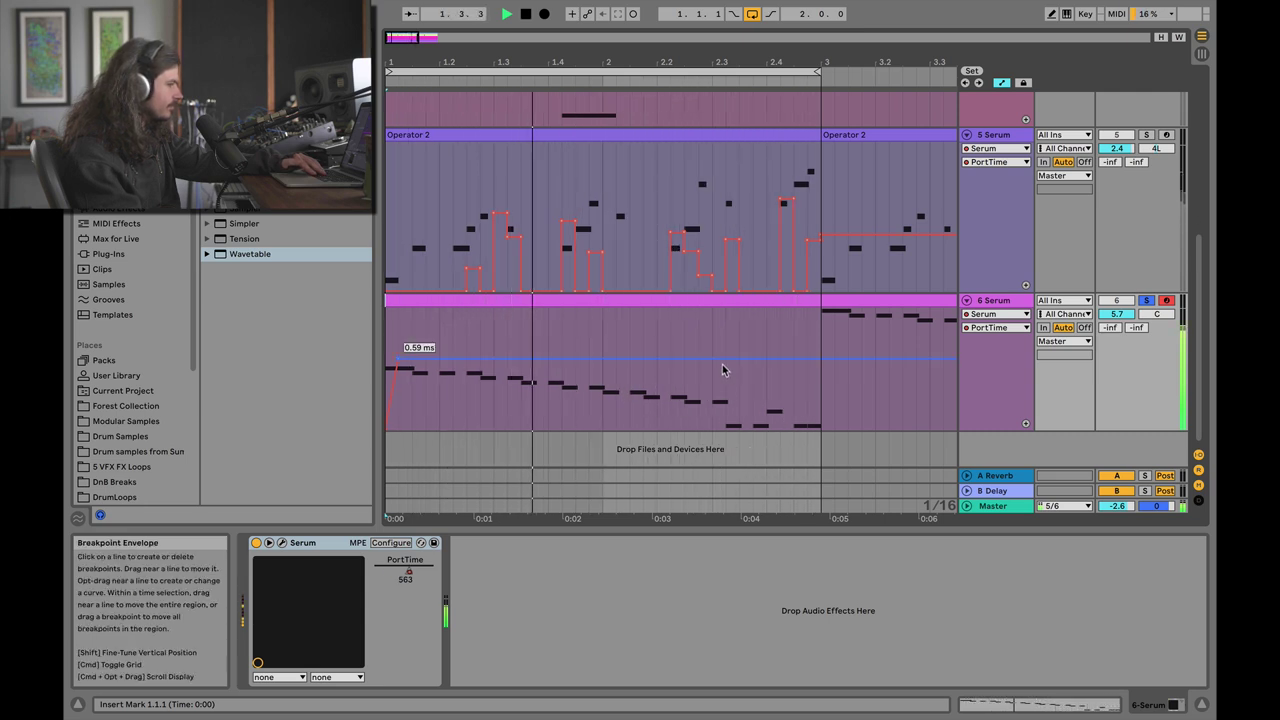
pyautogui.press('space')
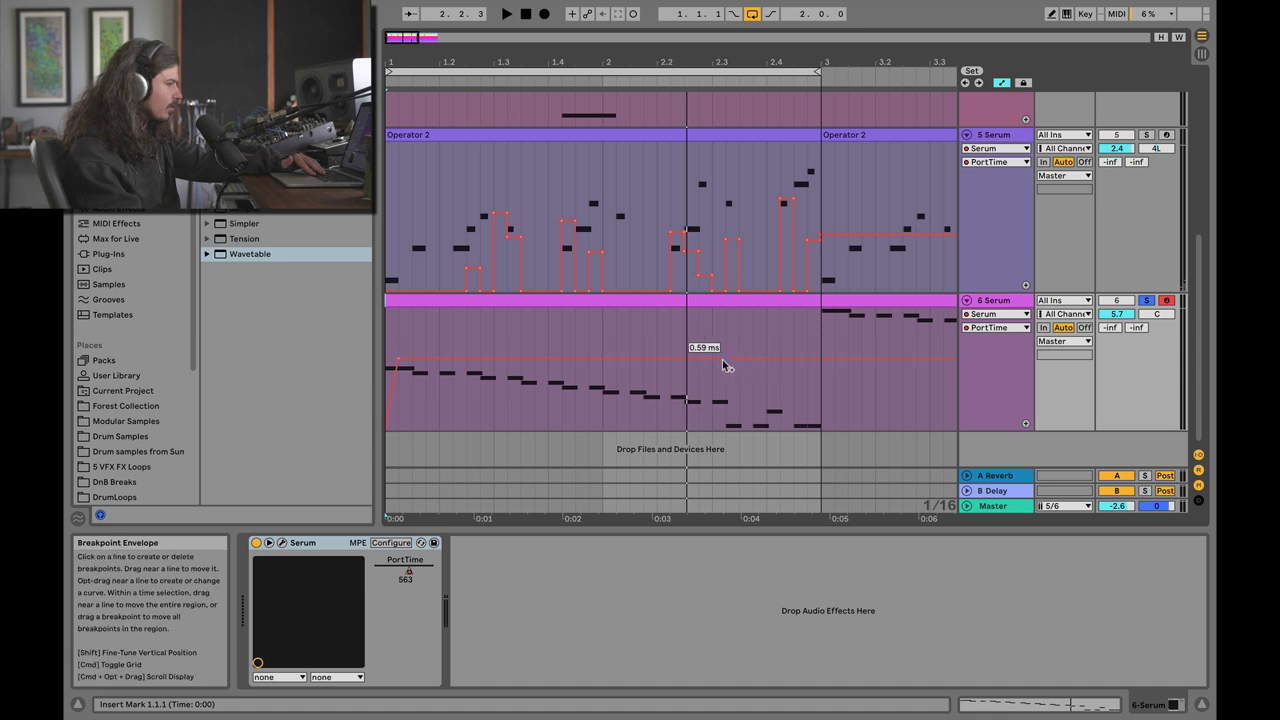
# Step: Lower the 6 Serum PortTime automation to near zero from about 2.3.2 onward, and play back the result
pyautogui.moveTo(745, 367); pyautogui.dragTo(745, 403)
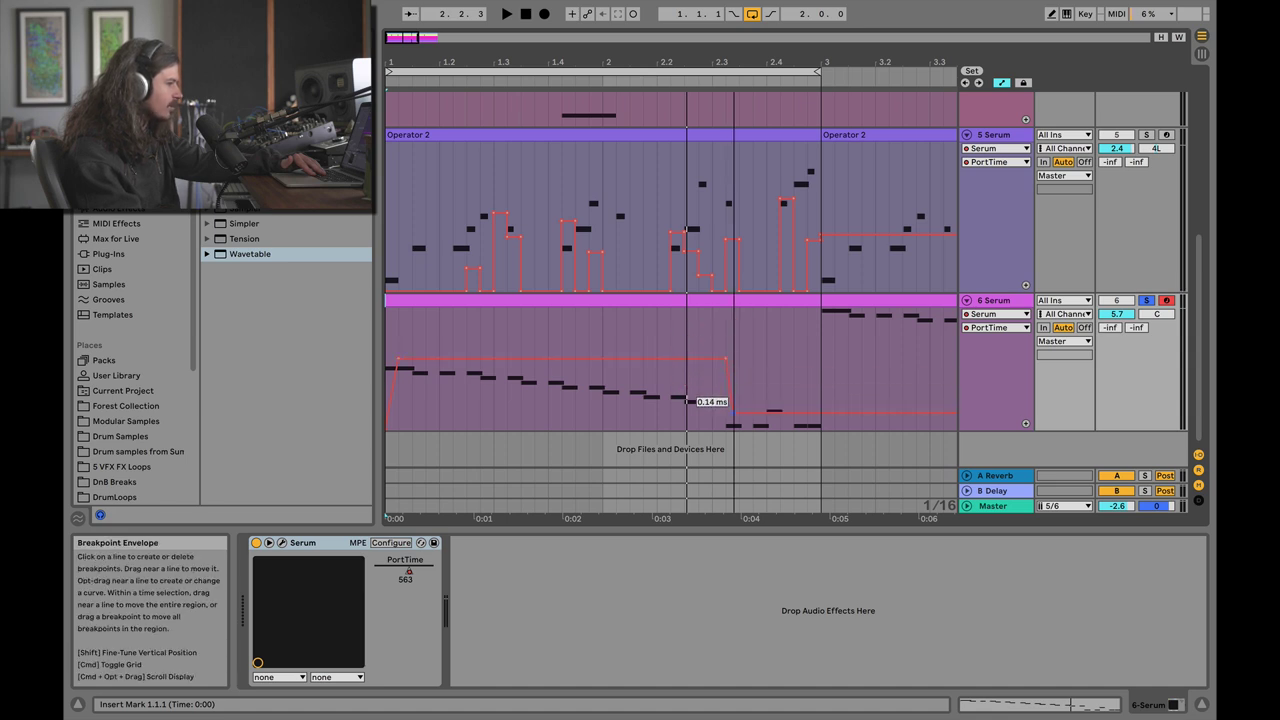
pyautogui.press('space')
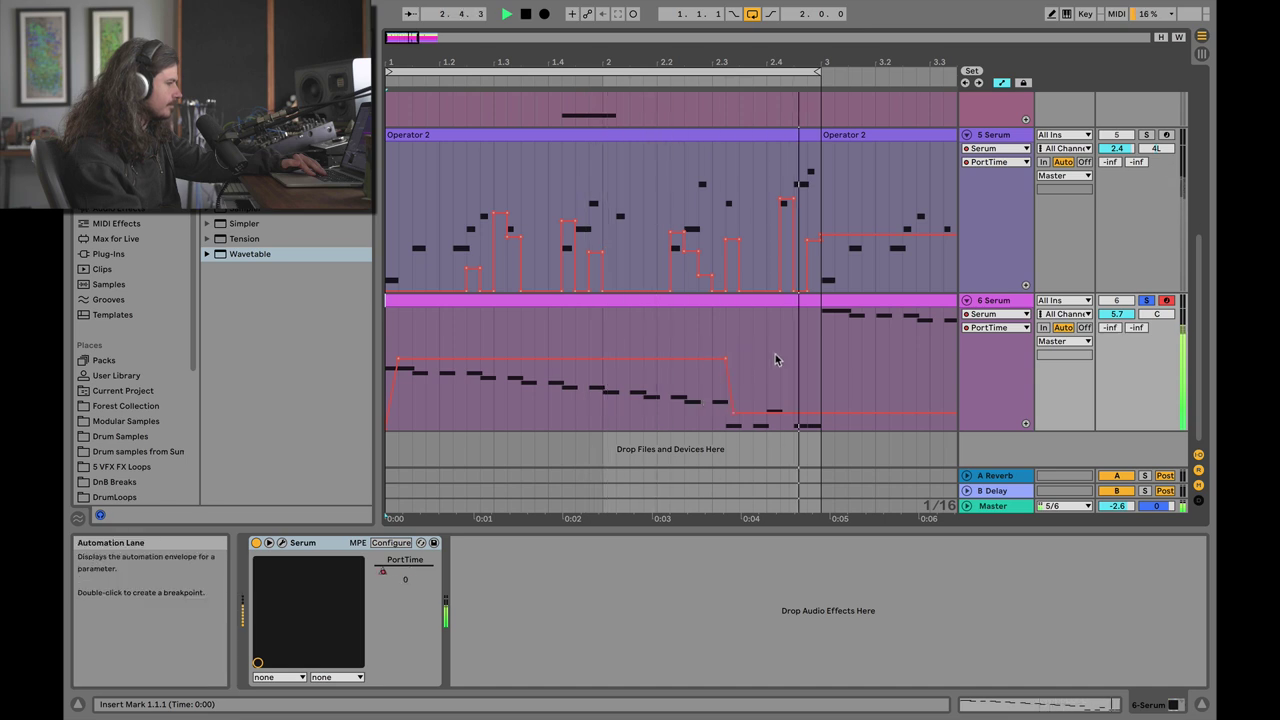
pyautogui.press('space')
# Step: Solo the 4 Wavetable track and briefly play back its clip from the start
pyautogui.scroll(5, 775, 354)
pyautogui.click(997, 197)
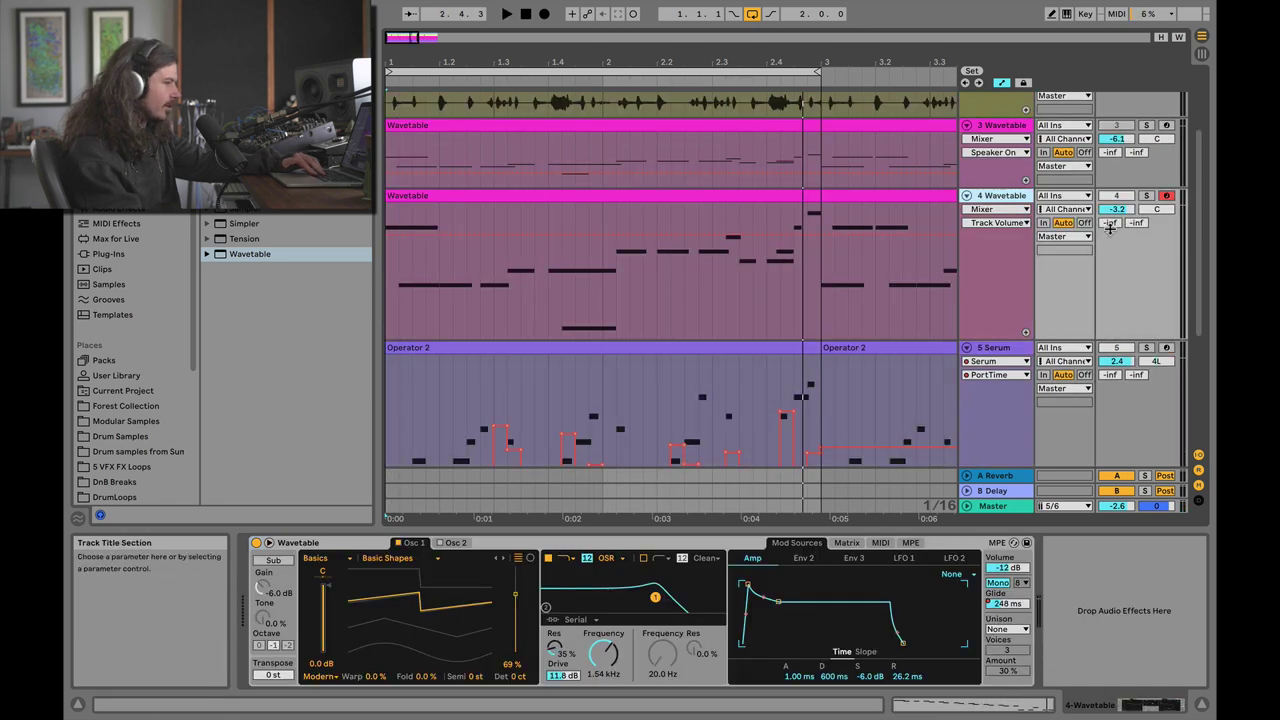
pyautogui.click(1146, 195)
pyautogui.click(696, 204)
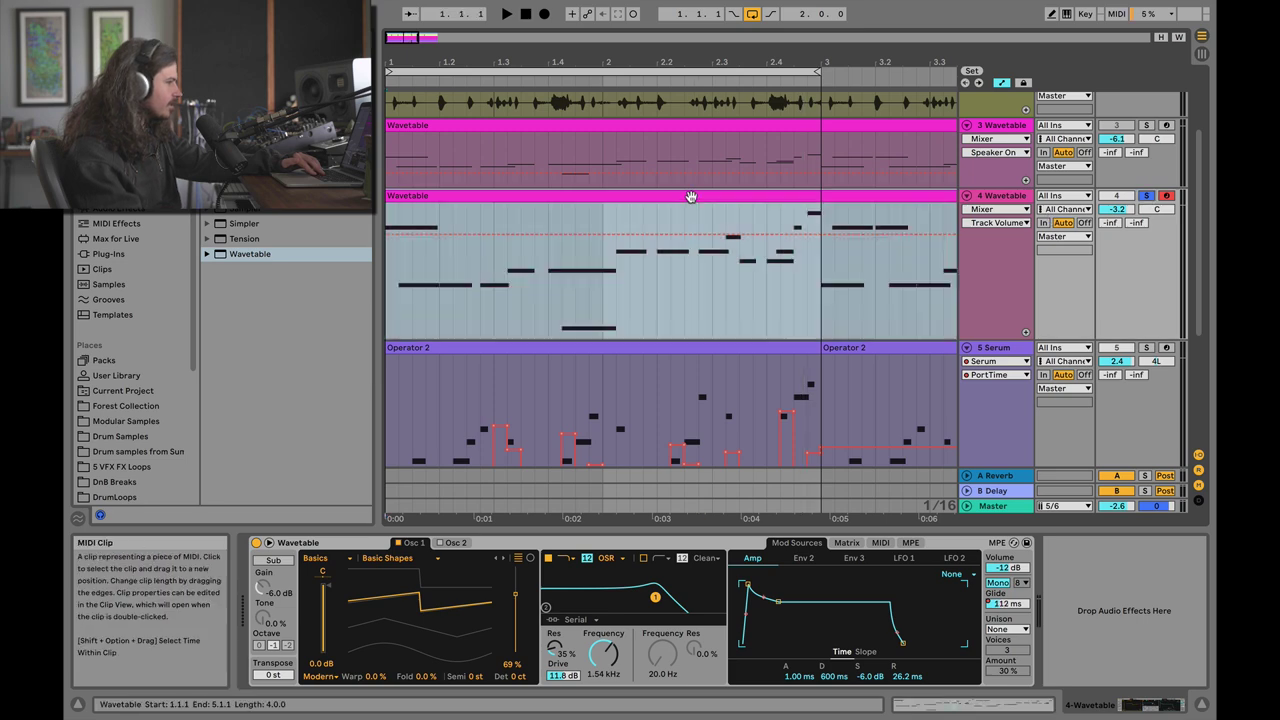
pyautogui.press('space')
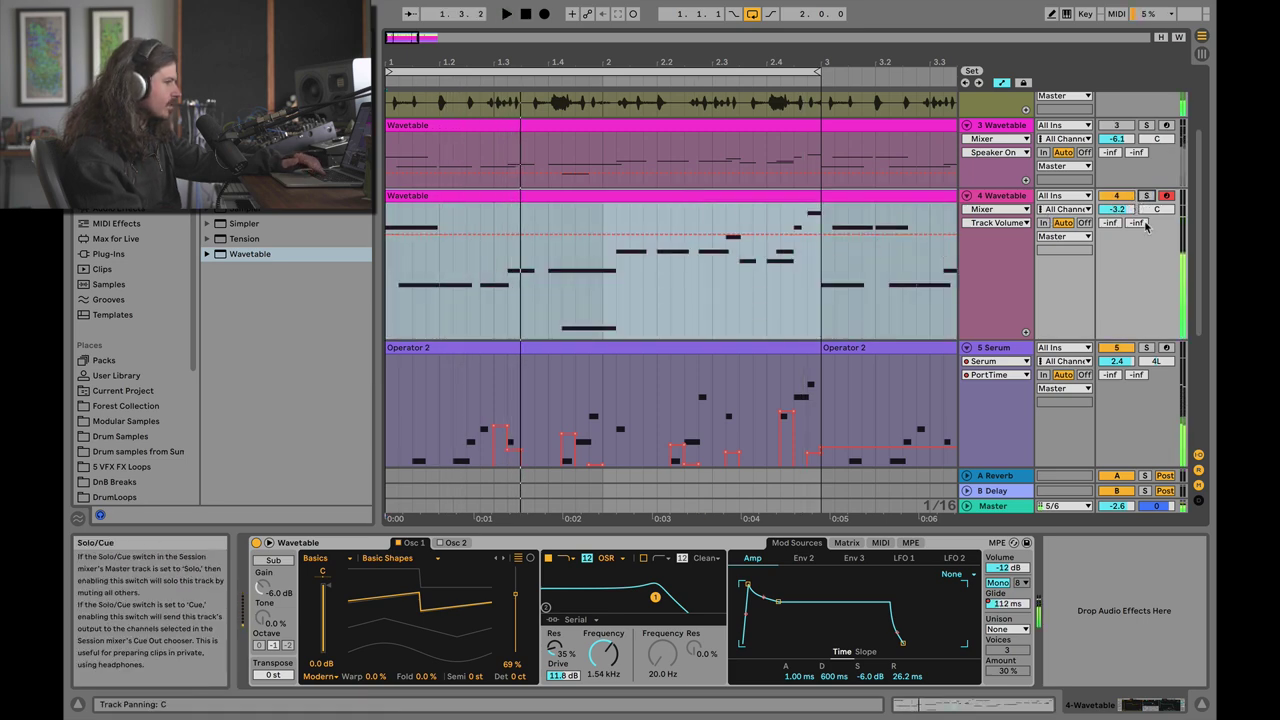
# Step: Remove the solo from the 4 Wavetable track and deactivate the 5 Serum track
pyautogui.scroll(3, 1122, 350)
pyautogui.scroll(-7, 1122, 402)
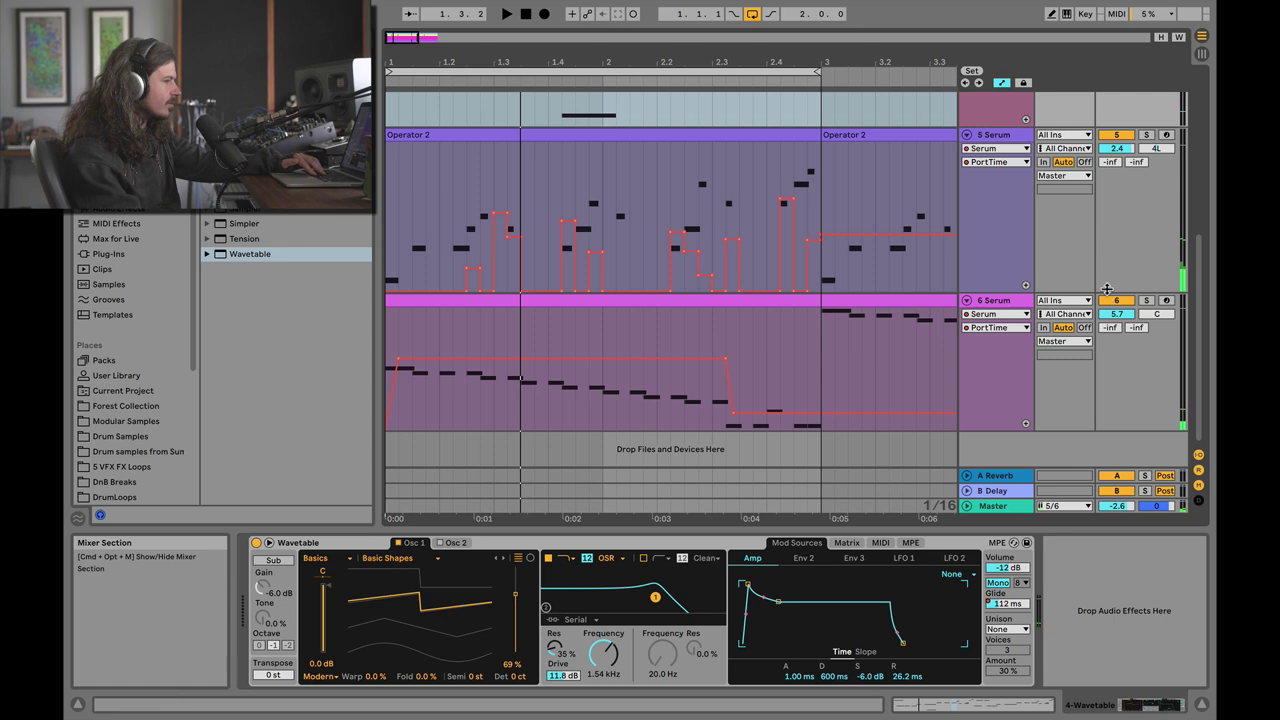
pyautogui.scroll(4, 978, 169)
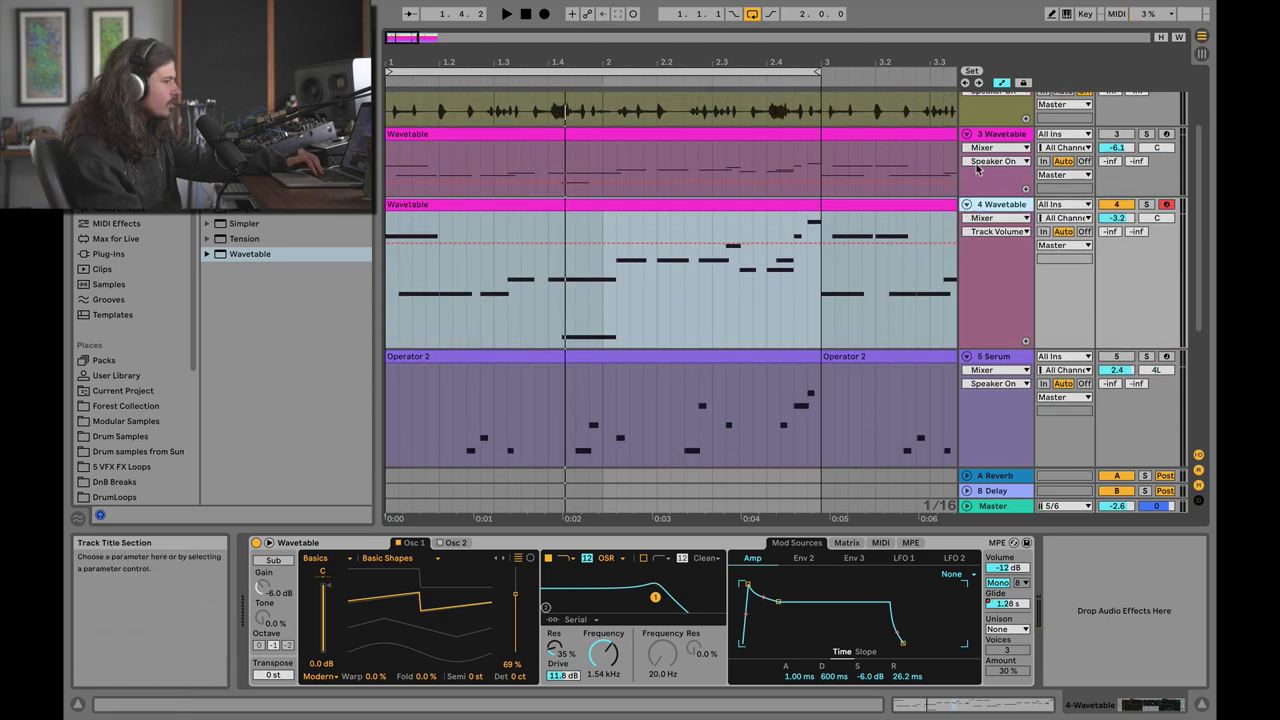
# Step: Raise the 4 Wavetable filter 1 resonance to 70 % and modulate Filter 1 Freq by Note with an amount of 100
pyautogui.click(994, 205)
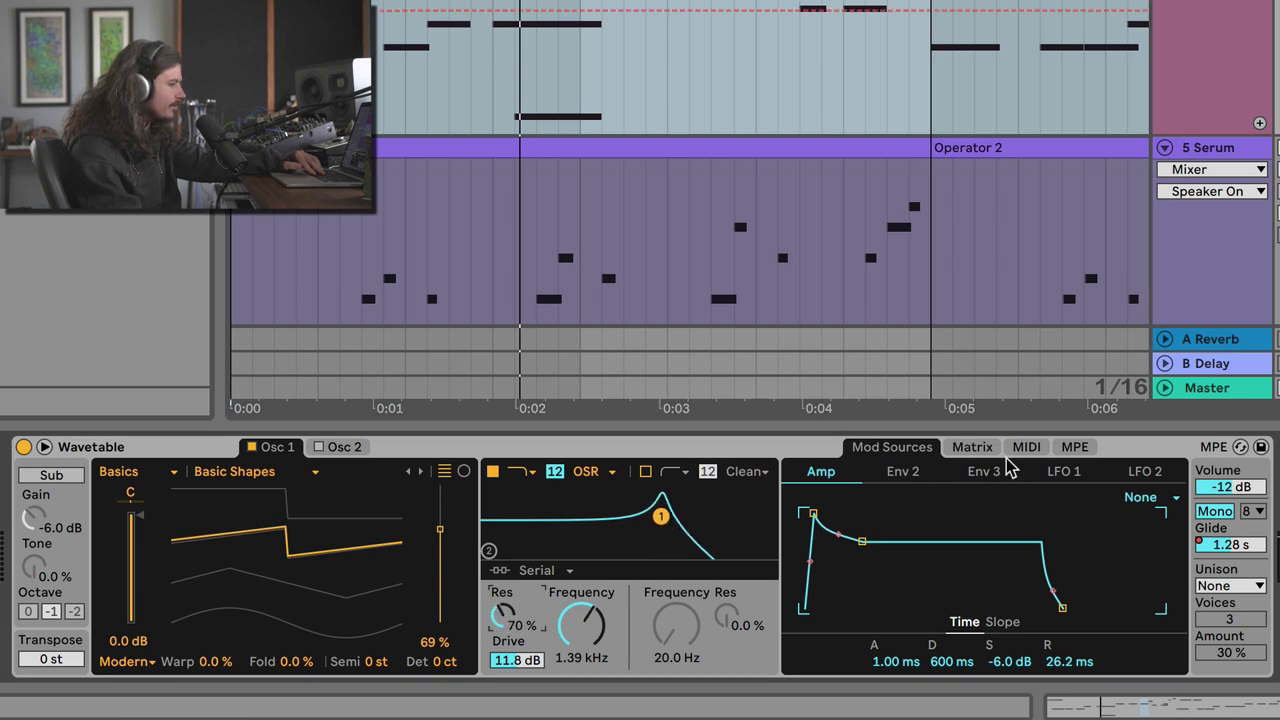
pyautogui.press('space')
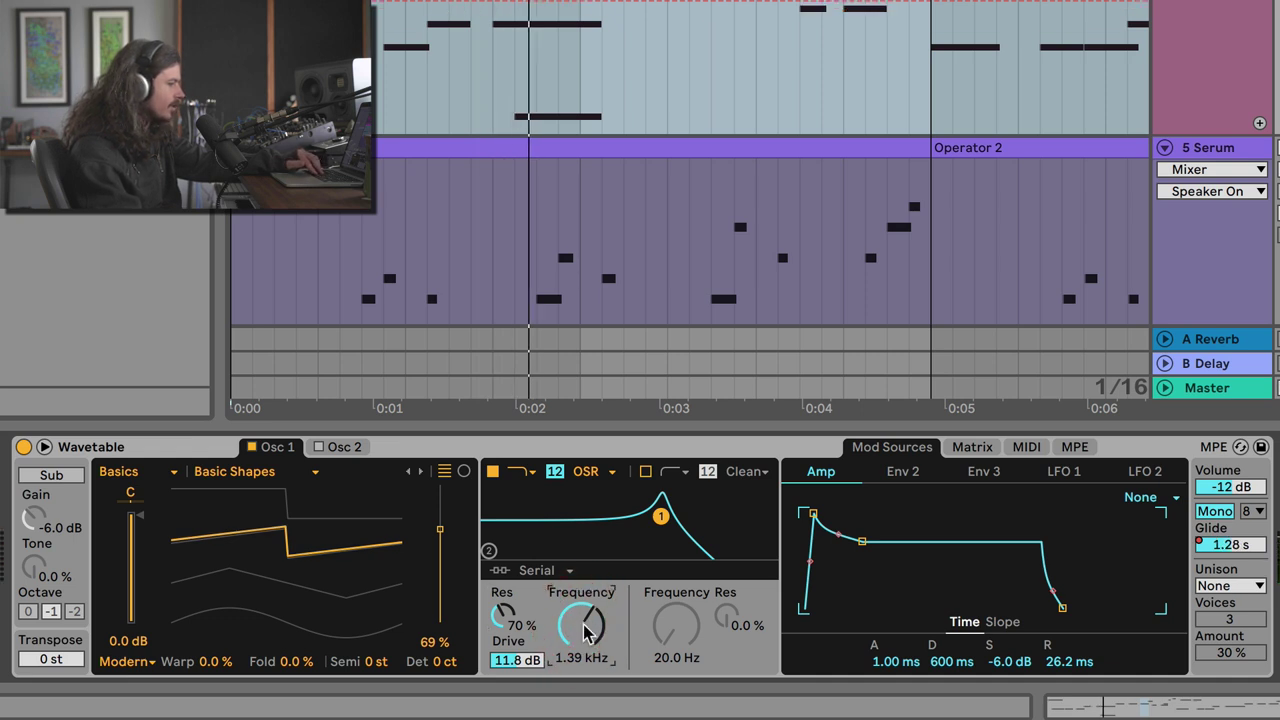
pyautogui.click(972, 447)
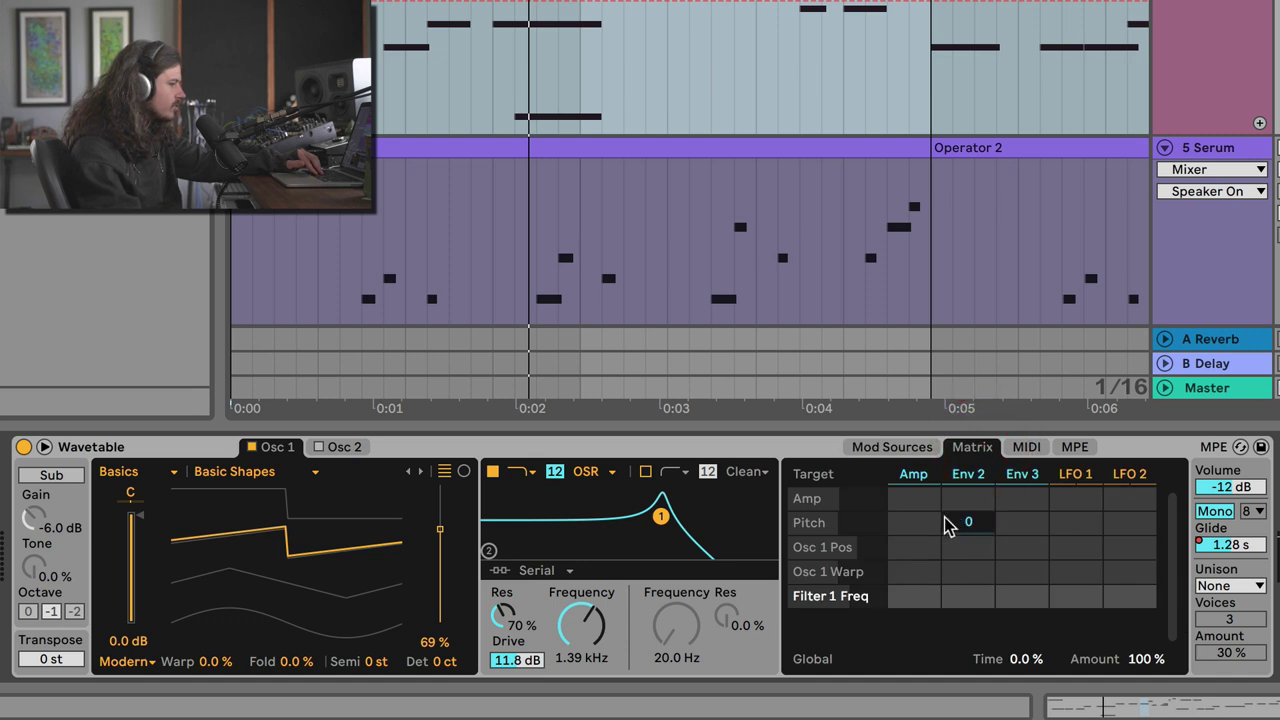
pyautogui.click(1025, 450)
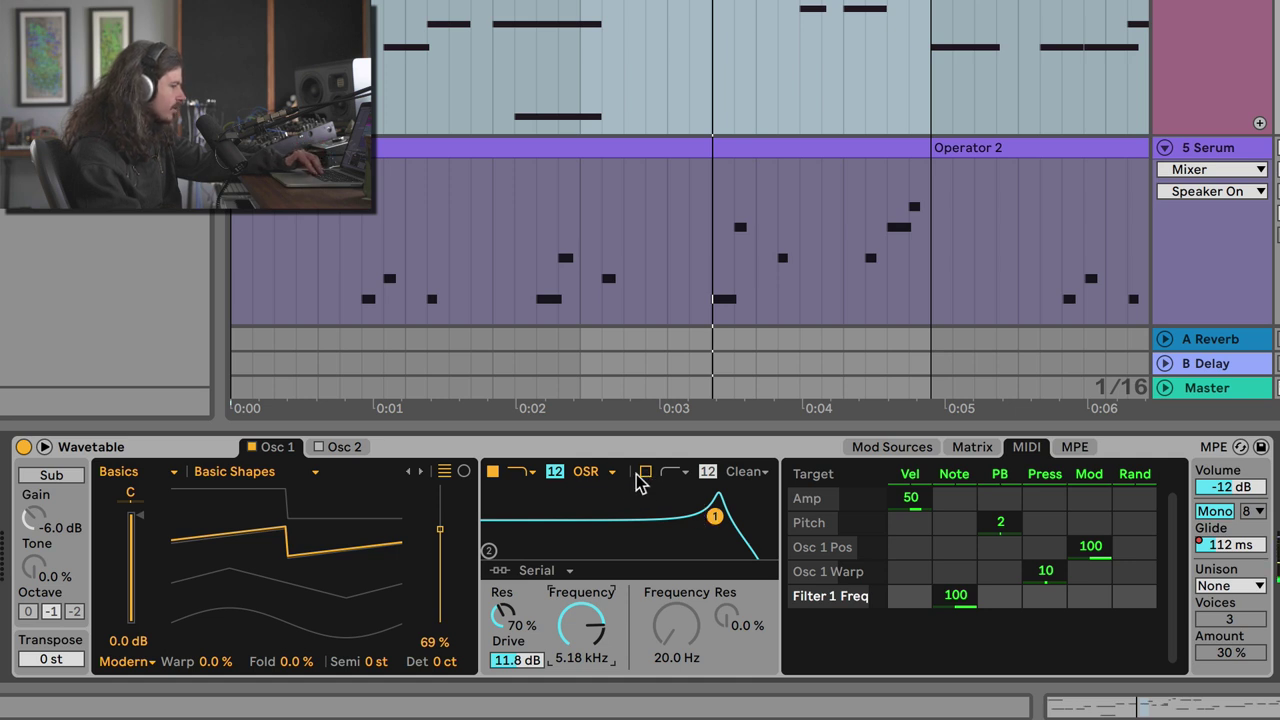
# Step: Change Wavetable's filter 1 to a notch with 4.0 % resonance and a frequency of 1.46 kHz
pyautogui.click(521, 471)
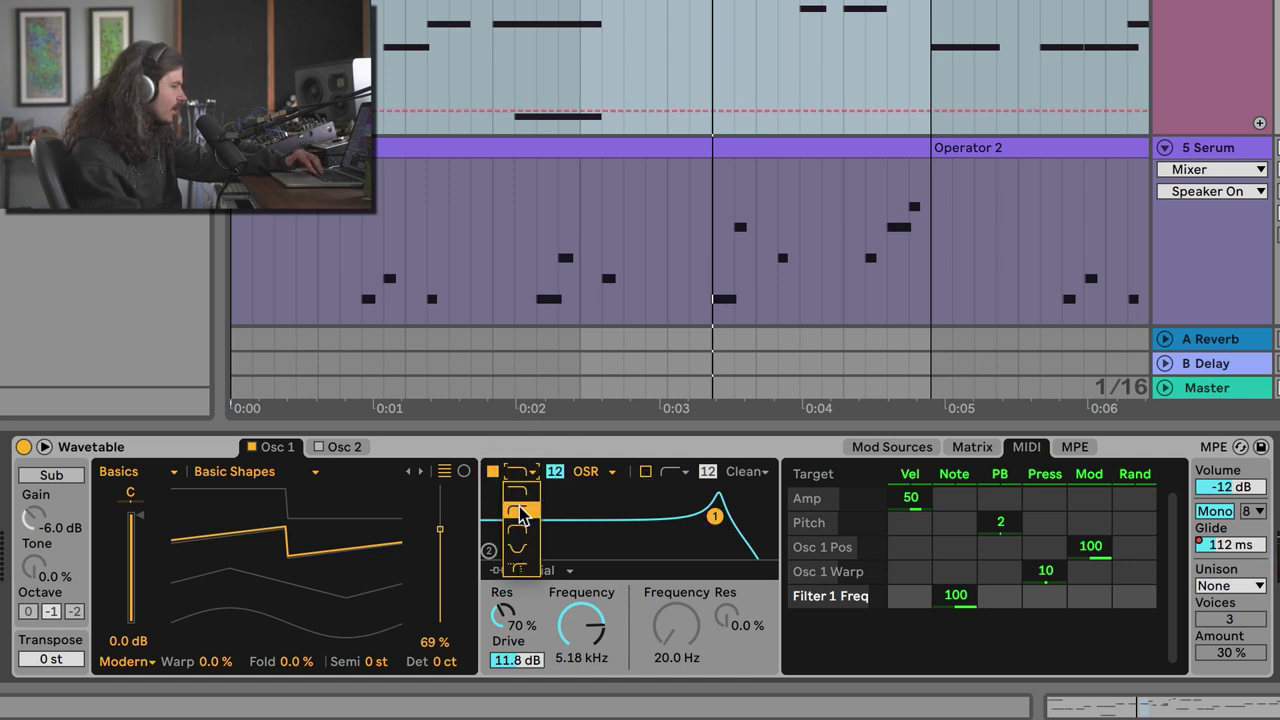
pyautogui.click(523, 552)
pyautogui.moveTo(503, 615); pyautogui.dragTo(503, 660)
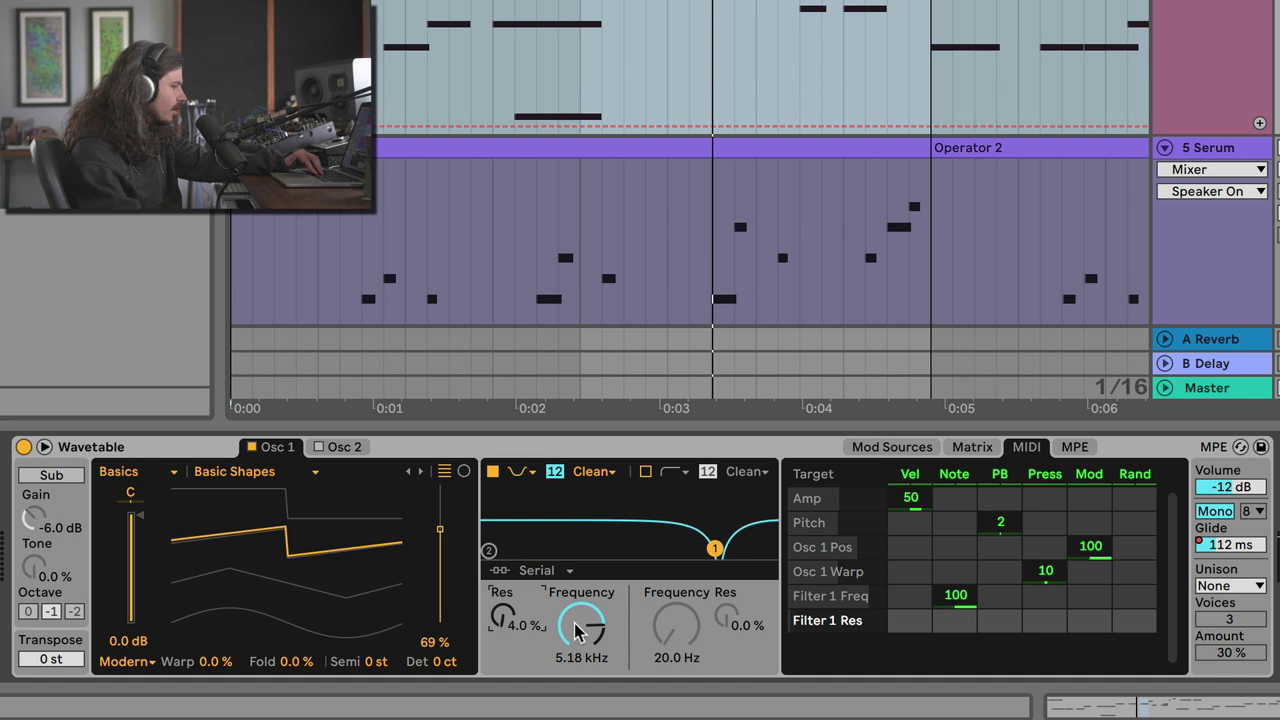
pyautogui.moveTo(581, 625); pyautogui.dragTo(581, 674)
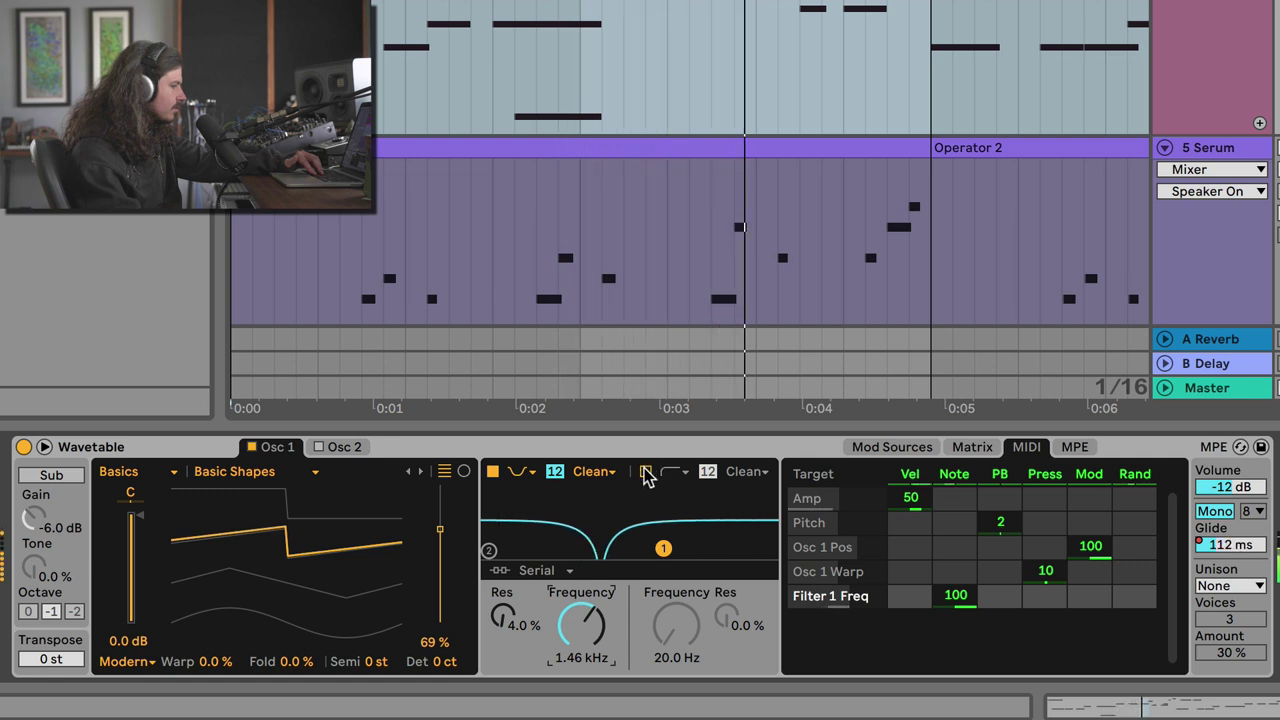
# Step: Enable Wavetable's filter 2 with the PRD circuit and set its drive to 11.6 dB
pyautogui.click(646, 472)
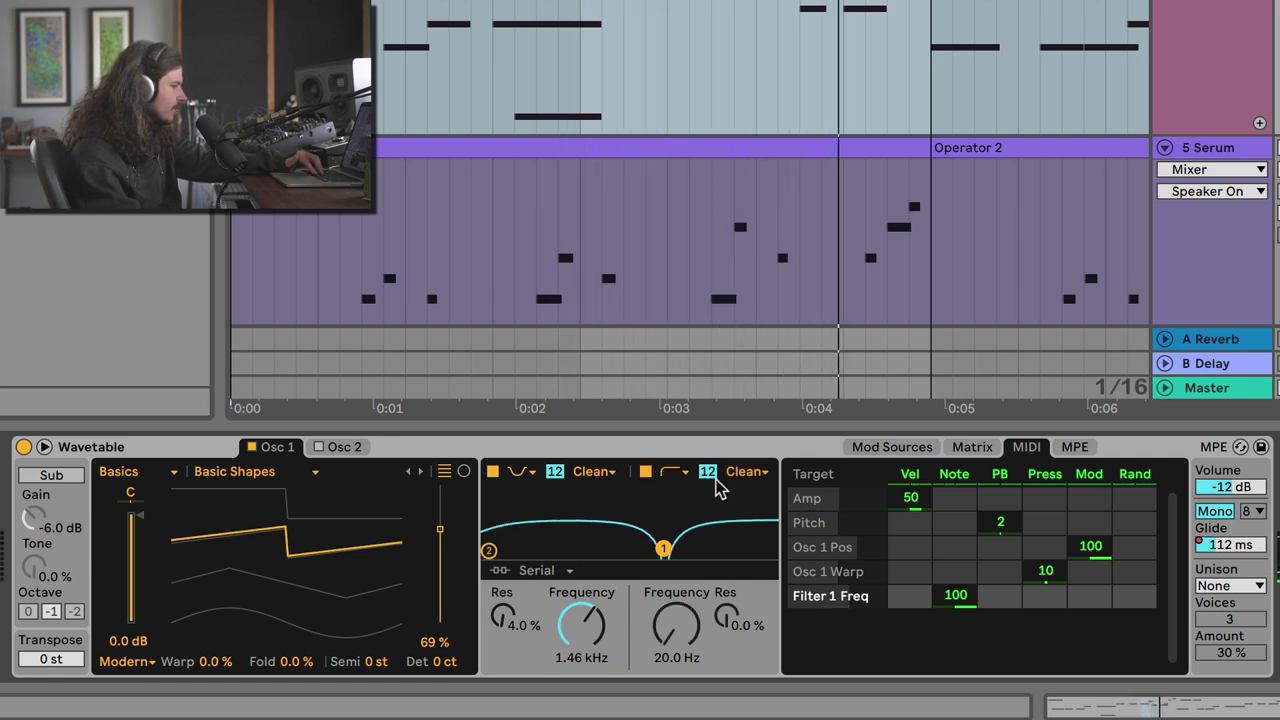
pyautogui.click(745, 471)
pyautogui.click(744, 578)
pyautogui.moveTo(740, 660); pyautogui.dragTo(740, 645)
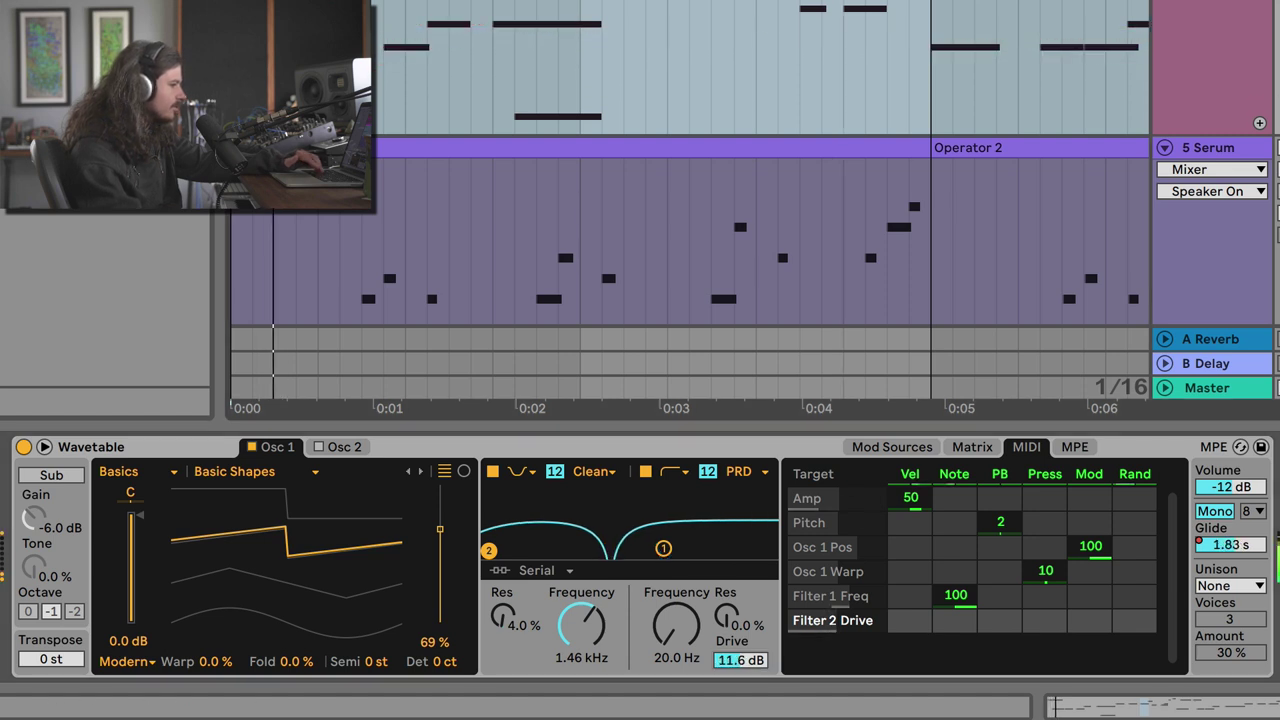
# Step: Make filter 2 a low-pass at 714 Hz with 33 % resonance, 16.9 dB drive, and Note modulation of -100 on its frequency
pyautogui.moveTo(676, 625)
pyautogui.mouseDown()
pyautogui.moveTo(676, 592)
pyautogui.moveTo(676, 608)
pyautogui.mouseUp()
pyautogui.click(674, 480)
pyautogui.click(674, 493)
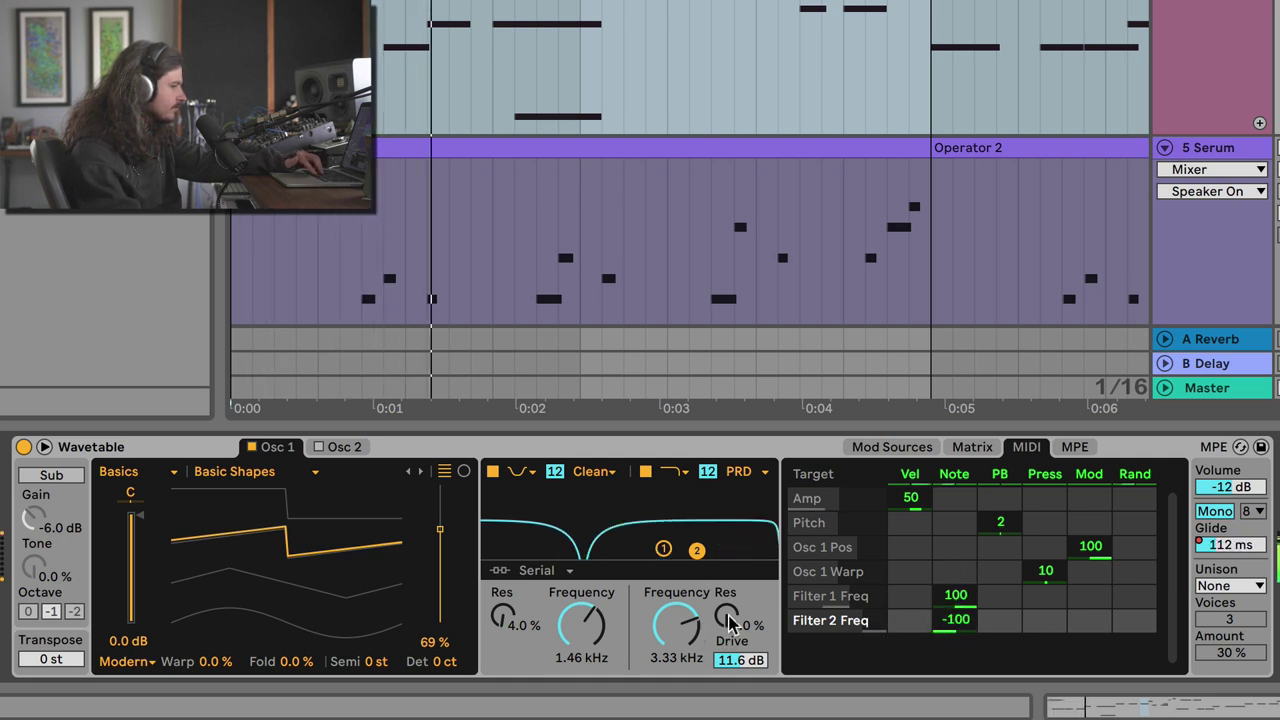
pyautogui.moveTo(730, 622); pyautogui.dragTo(730, 600)
pyautogui.moveTo(740, 660); pyautogui.dragTo(696, 690)
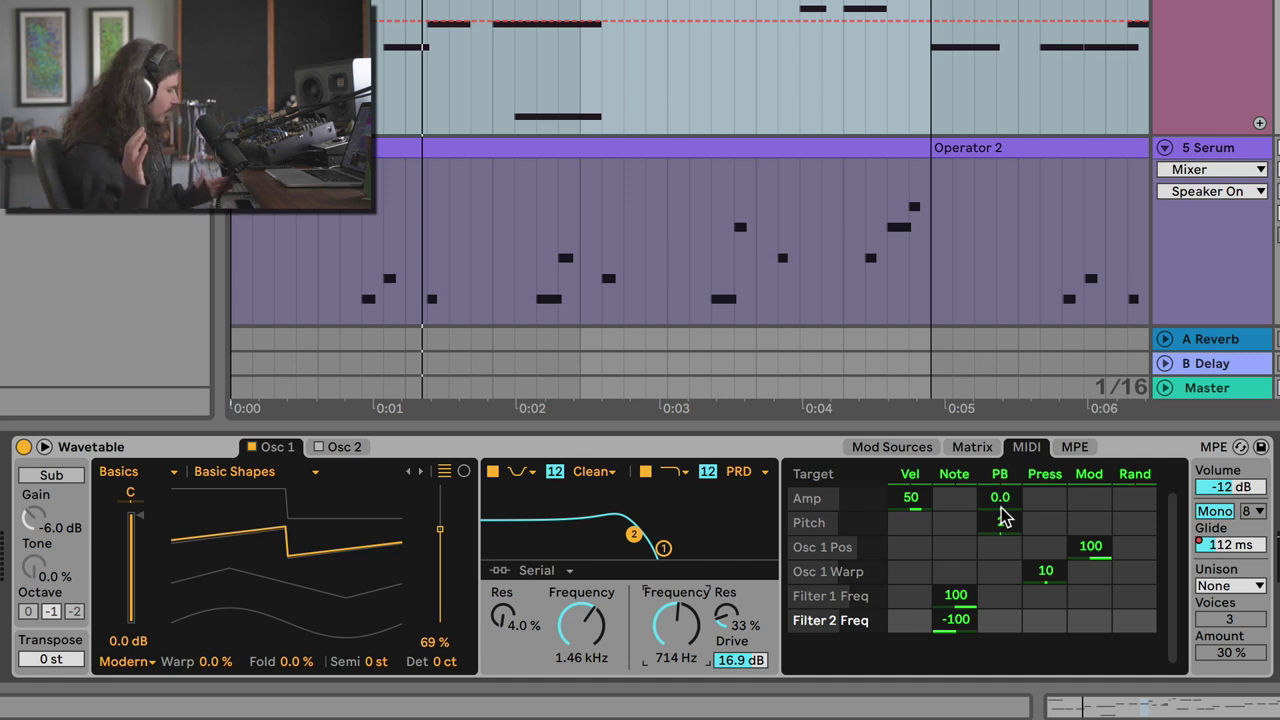
# Step: Open the 4 Wavetable clip, raise its first note two octaves to D#3, and raise the note just before 2.3 one octave to A#1
pyautogui.doubleClick(728, 322)
pyautogui.click(620, 329)
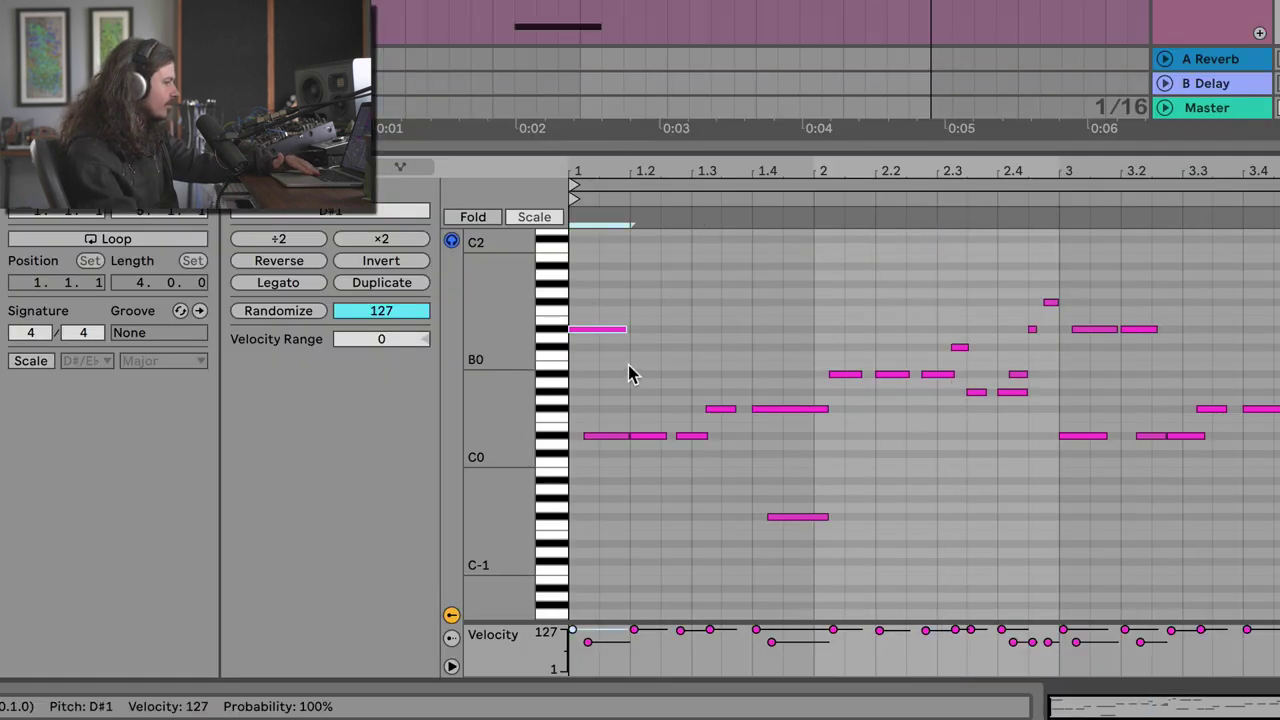
pyautogui.hotkey('shift', 'Up')
pyautogui.hotkey('shift', 'Up')
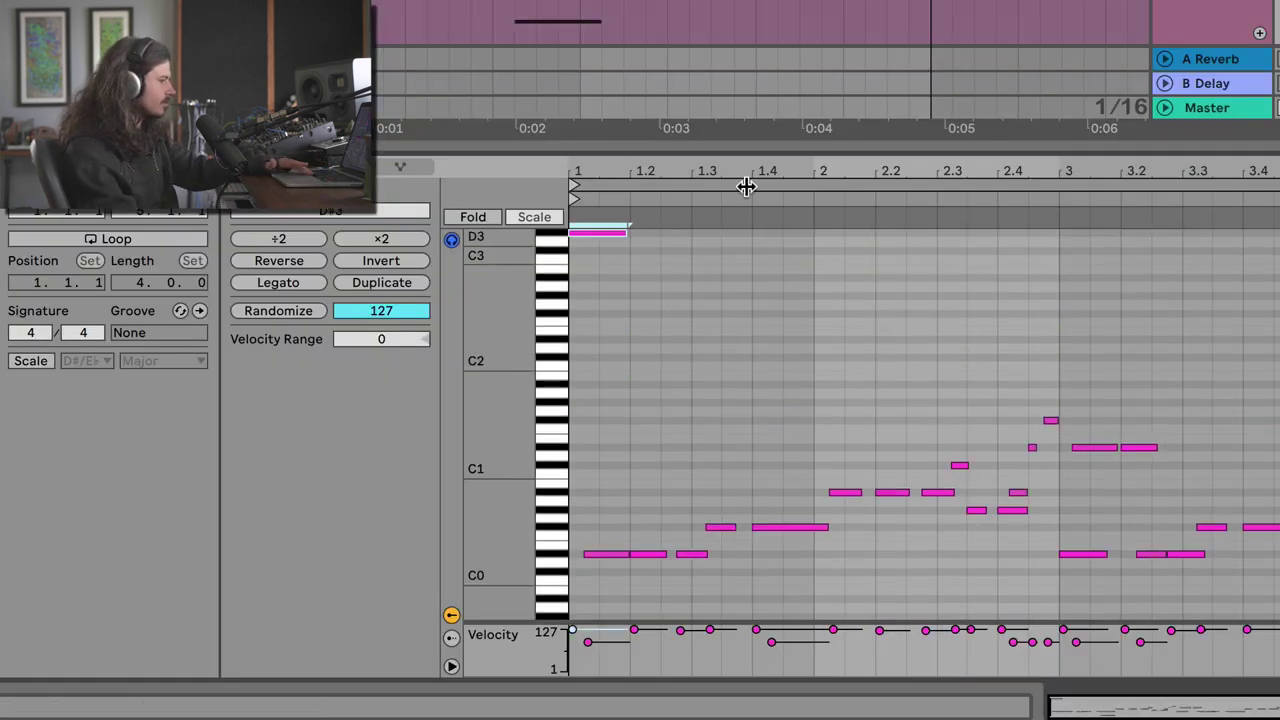
pyautogui.moveTo(642, 148); pyautogui.dragTo(642, 153)
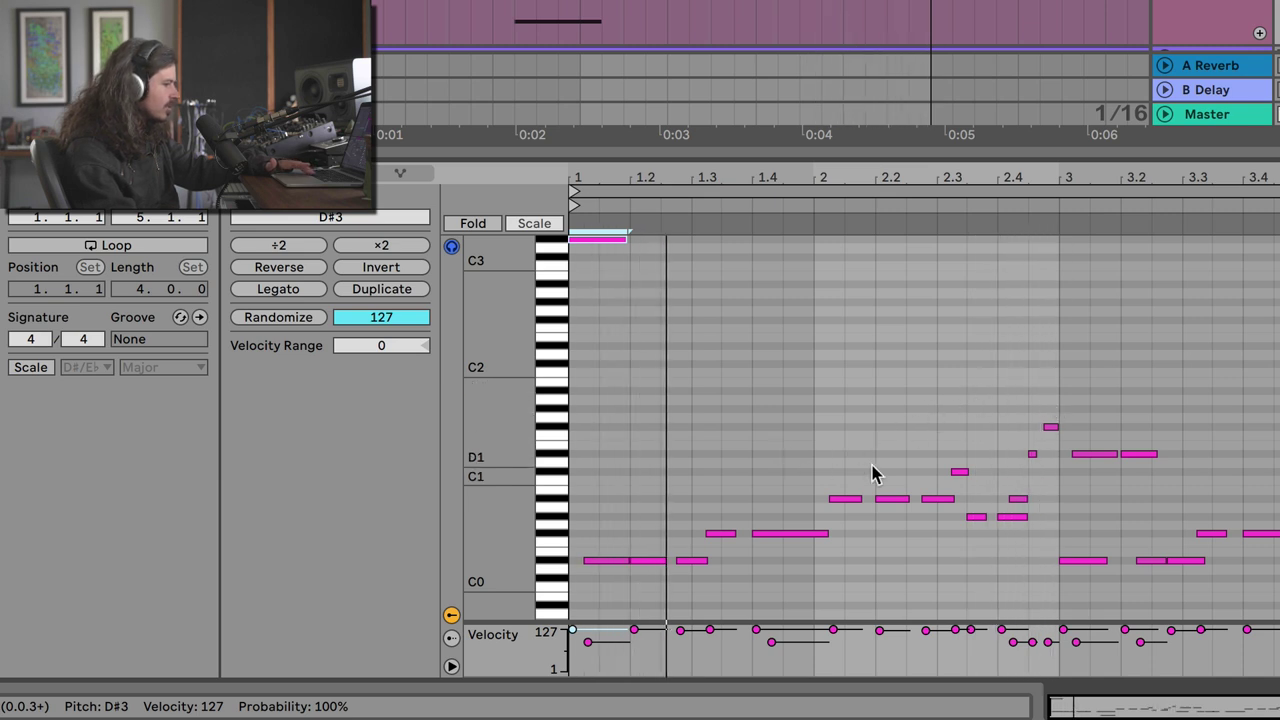
pyautogui.click(949, 500)
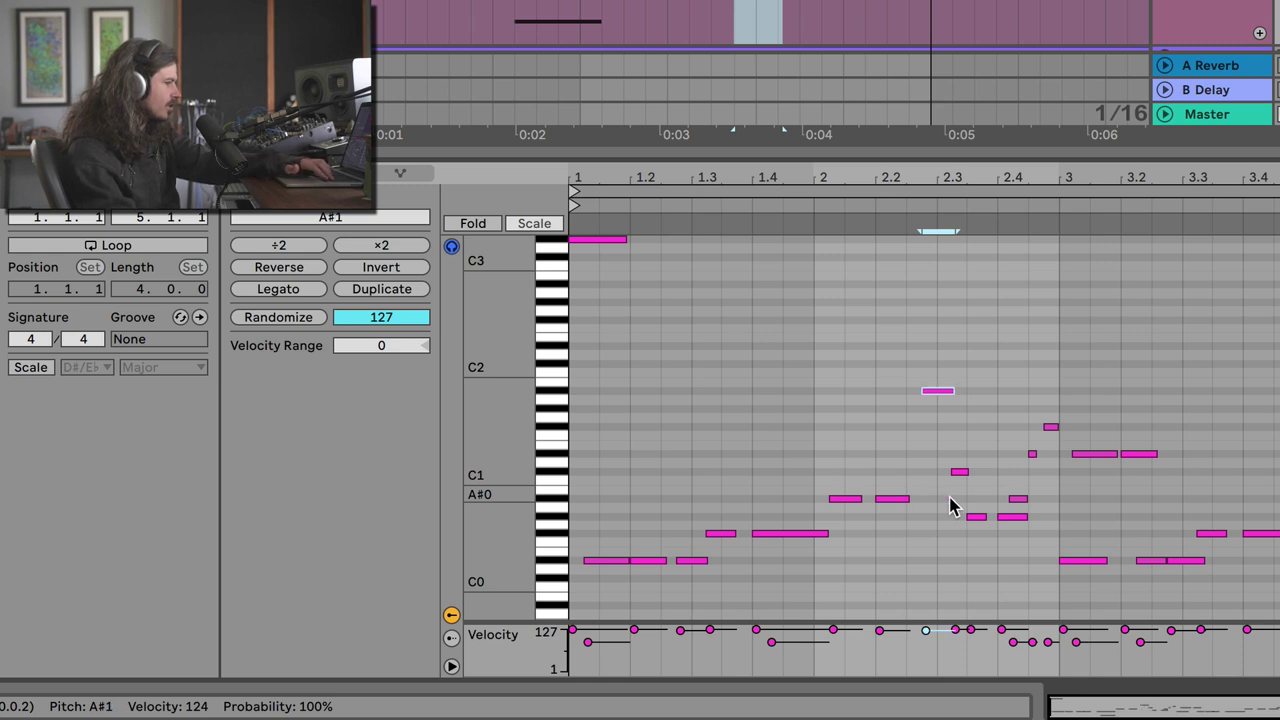
# Step: Raise the note just before 2.3 to A#2 and the D#0 note just before 1.3 two octaves to D#2, and play the clip
pyautogui.click(692, 560)
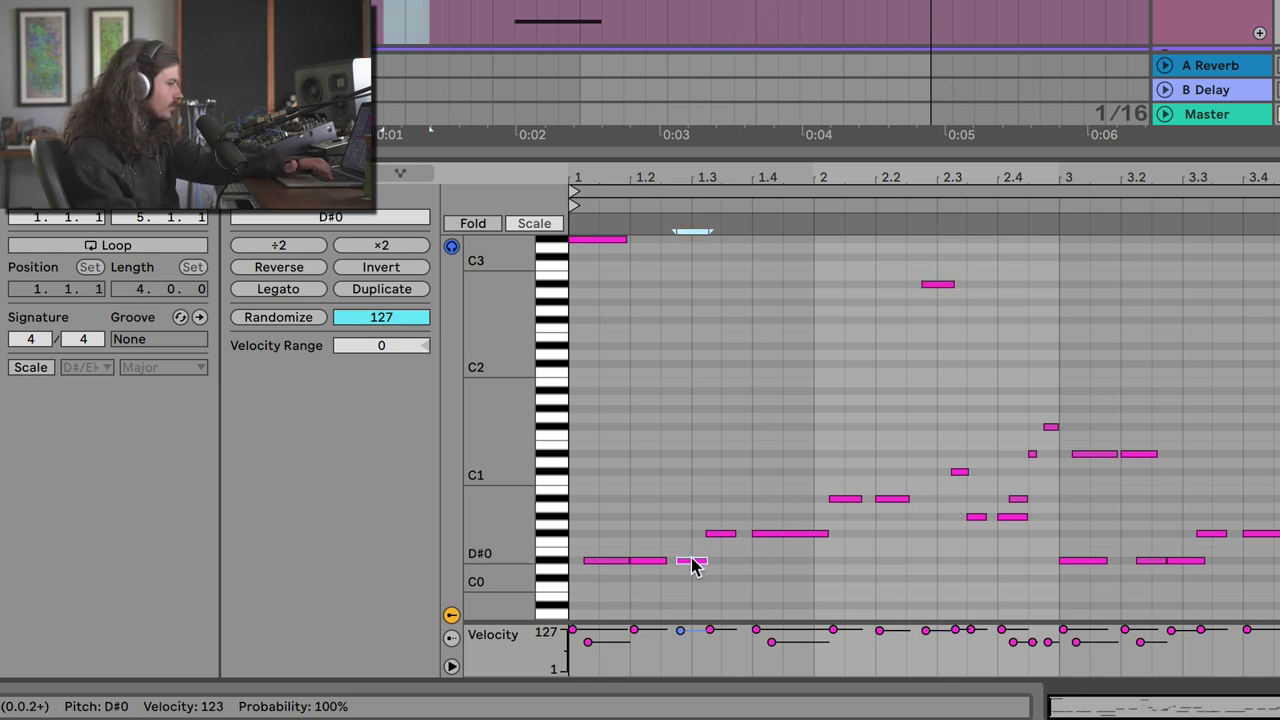
pyautogui.press('space')
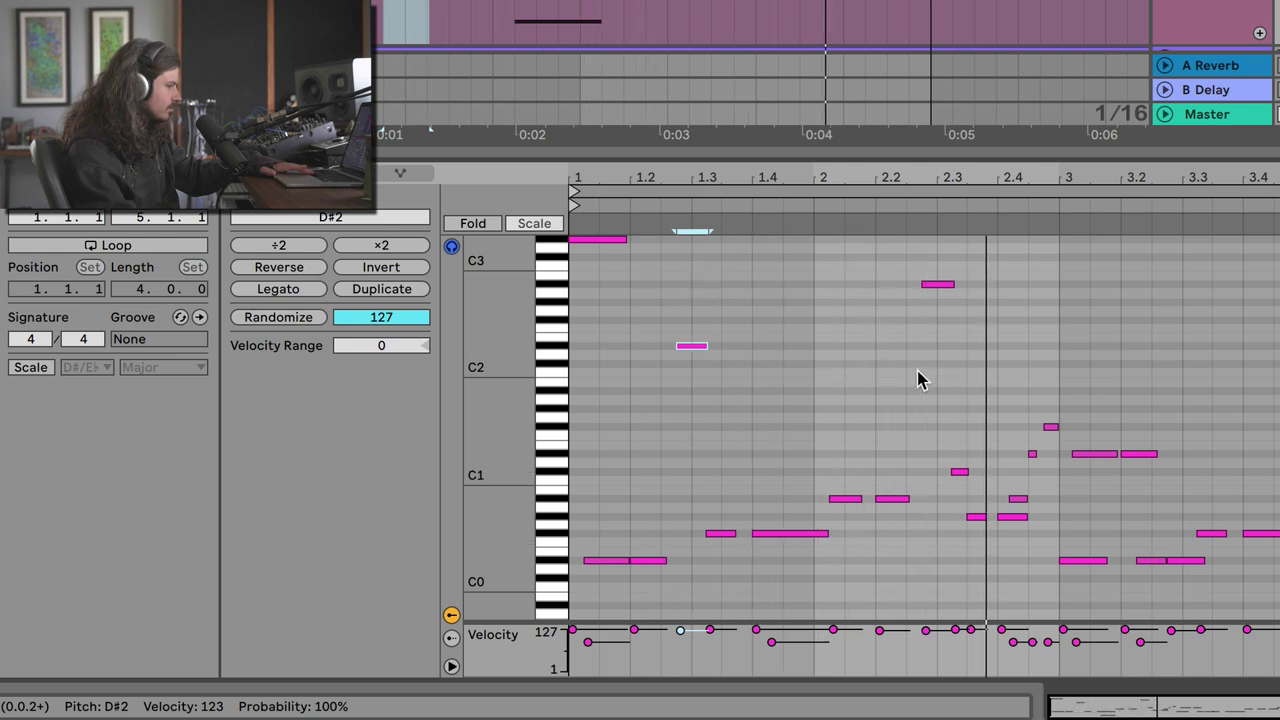
# Step: Add an A#1 note starting one sixteenth after 2.2 and extend it to end at 2.3
pyautogui.moveTo(934, 177); pyautogui.dragTo(875, 450)
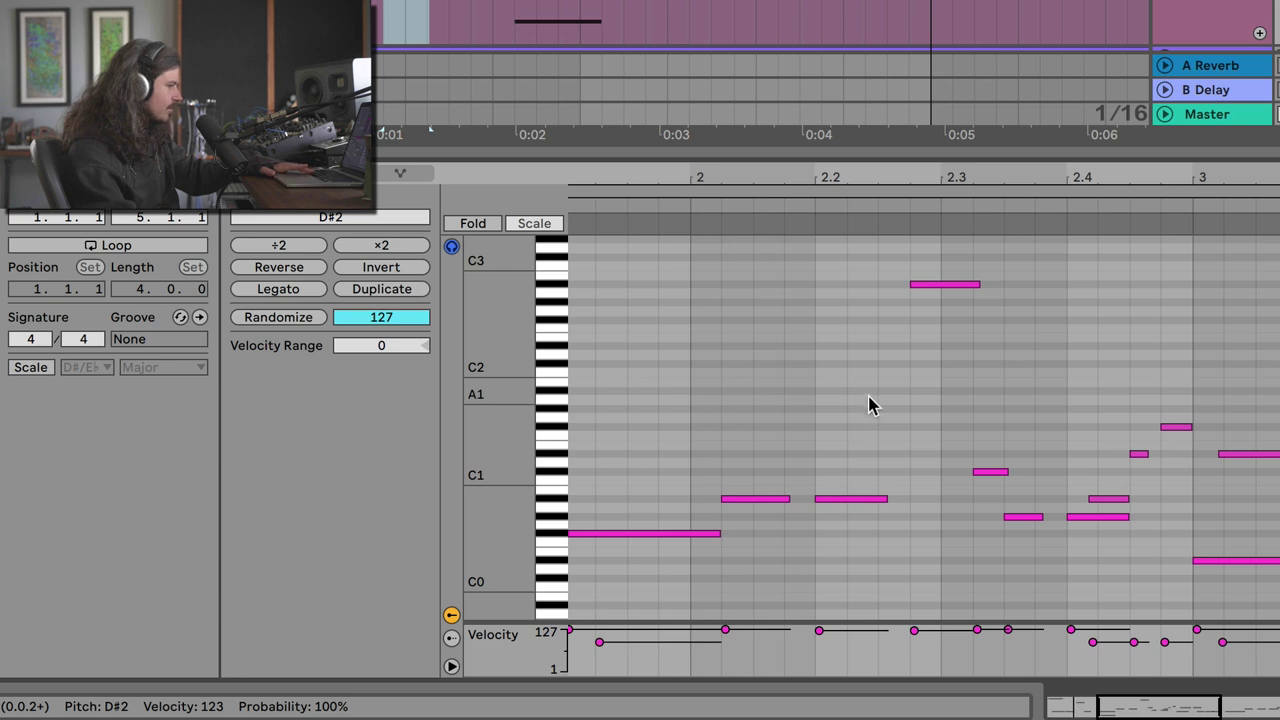
pyautogui.doubleClick(868, 392)
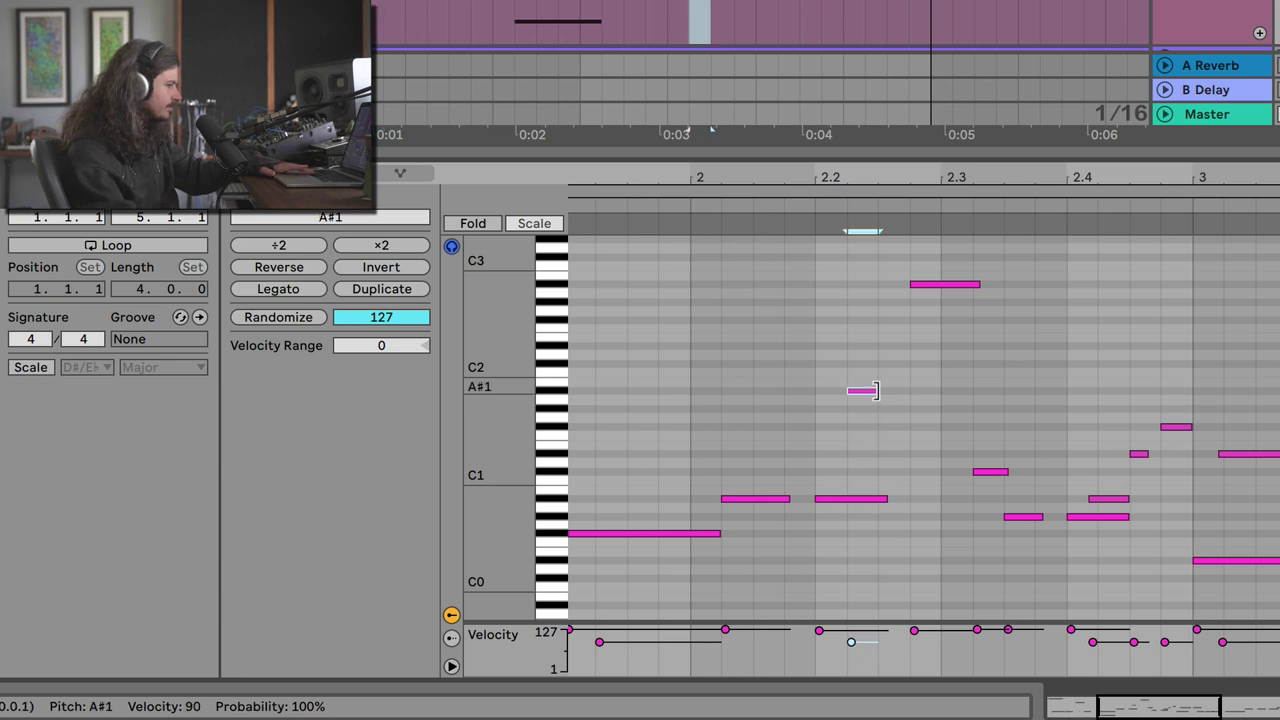
pyautogui.moveTo(876, 390); pyautogui.dragTo(938, 390)
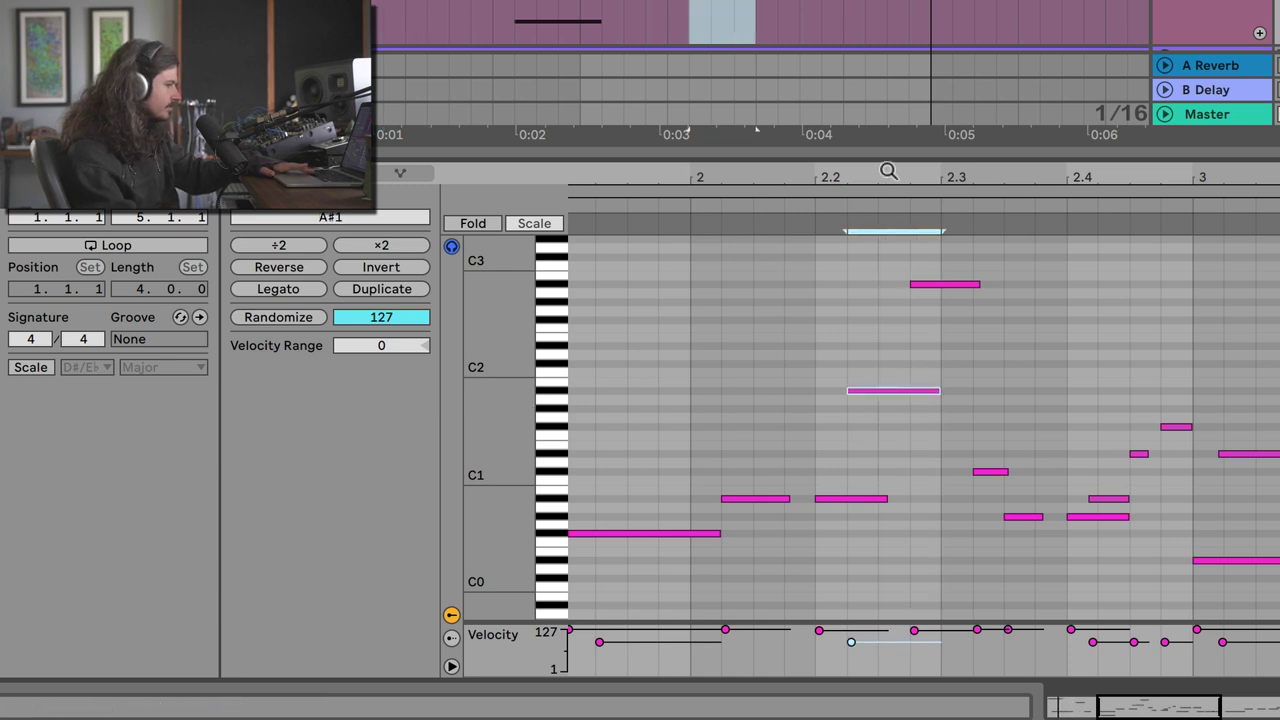
pyautogui.moveTo(886, 176); pyautogui.dragTo(888, 160)
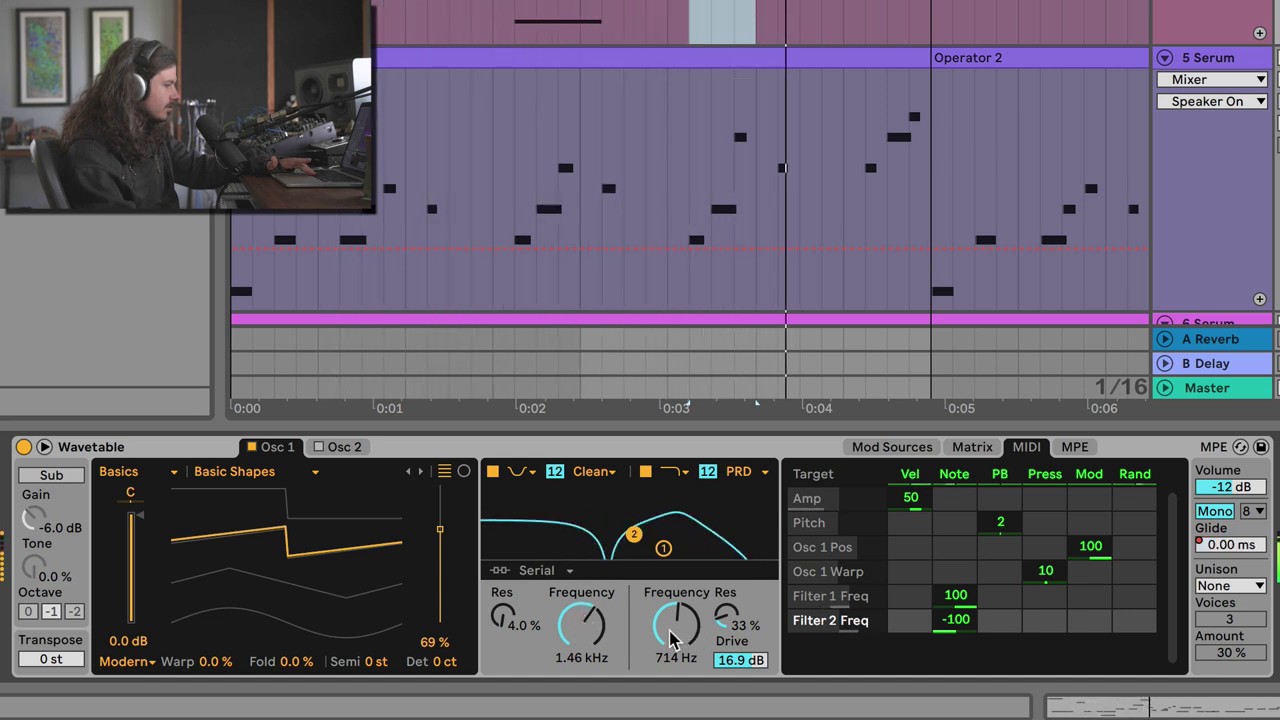
# Step: Set Wavetable's filter 1 frequency to 890 Hz and filter 2 frequency to 2.03 kHz
pyautogui.moveTo(581, 625); pyautogui.dragTo(581, 660)
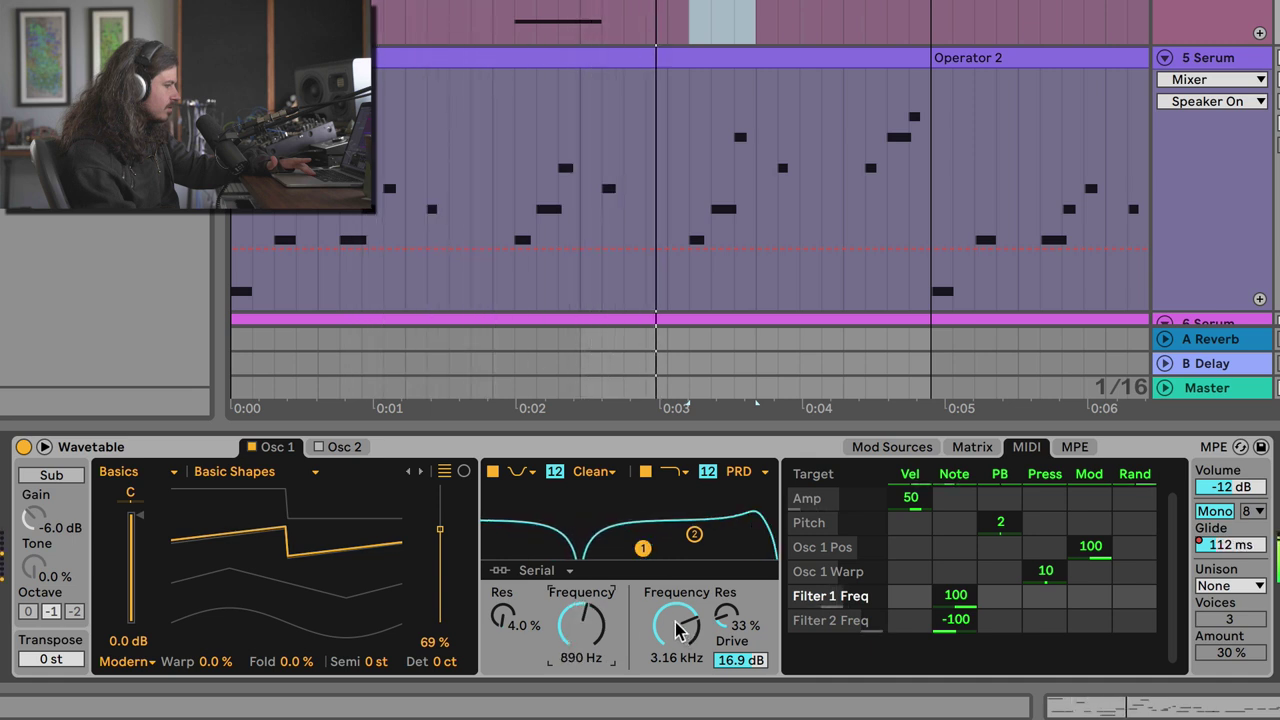
pyautogui.moveTo(678, 628); pyautogui.dragTo(688, 604)
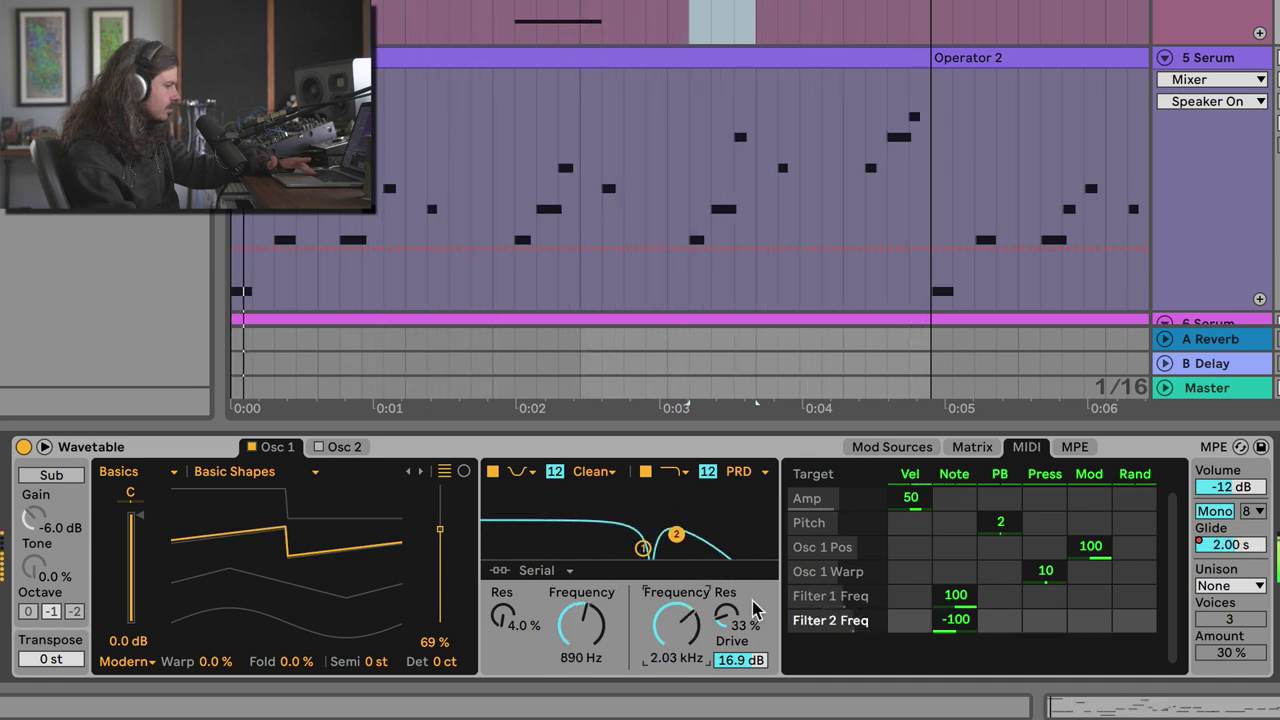
pyautogui.scroll(-2, 1052, 20)
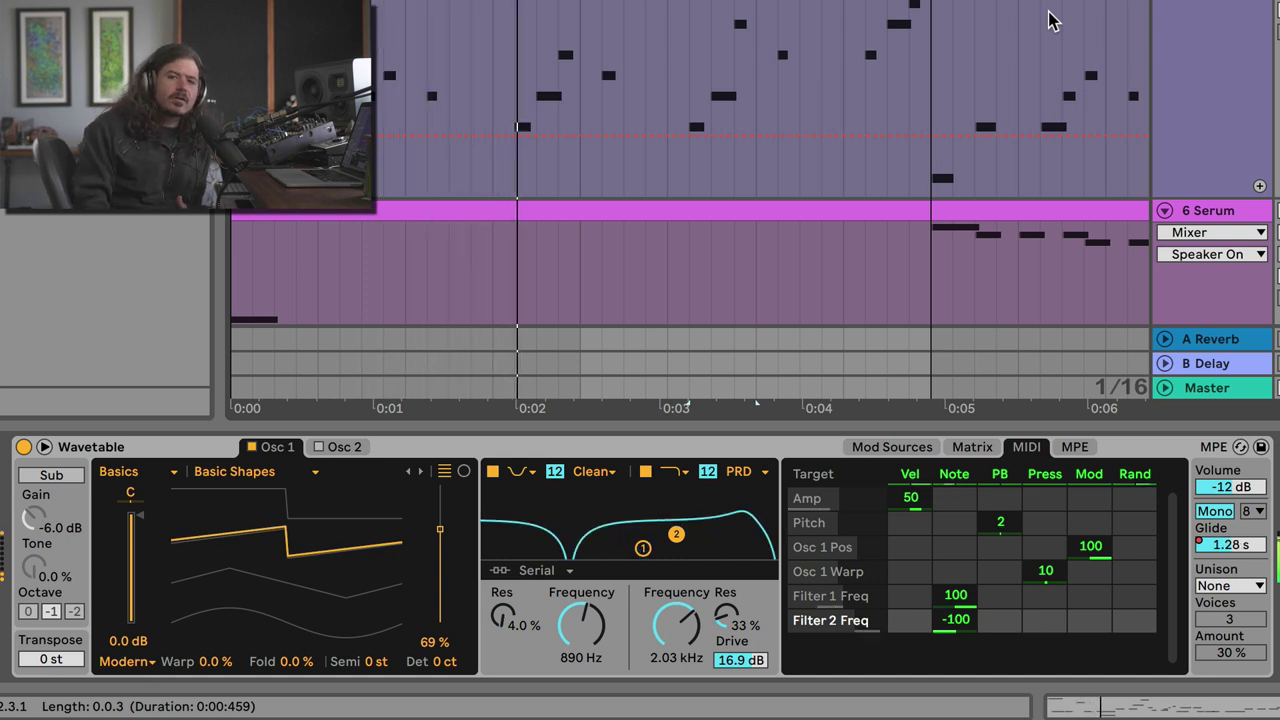